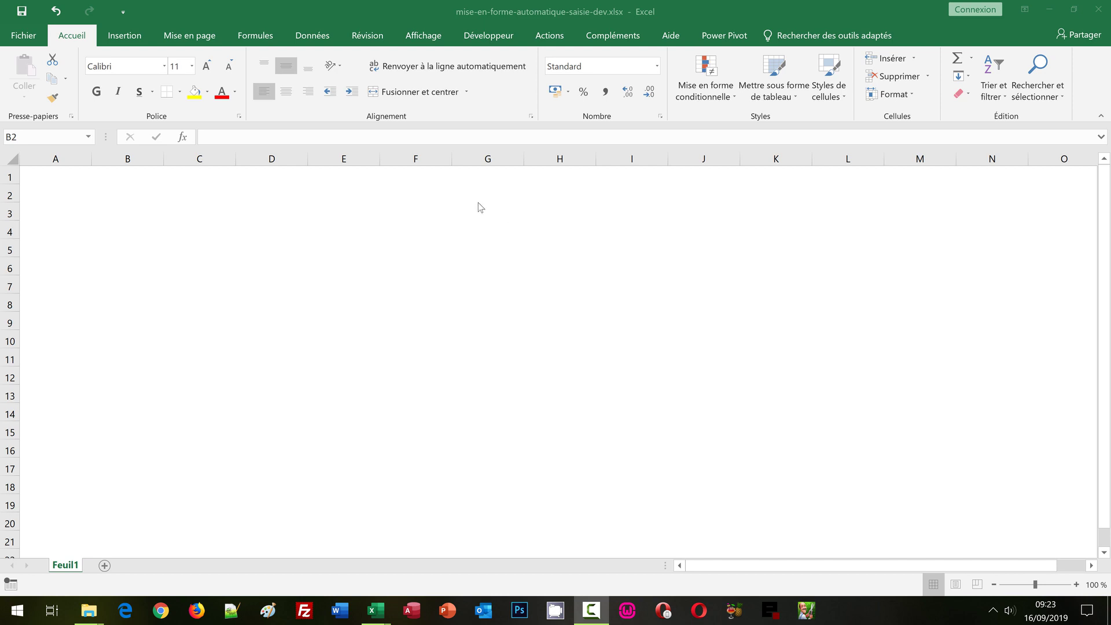
# Step: Enter the headers Réf., Qte, PHT and THT in B2:E2, correcting the PHY typo to PHT
pyautogui.click(119, 195)
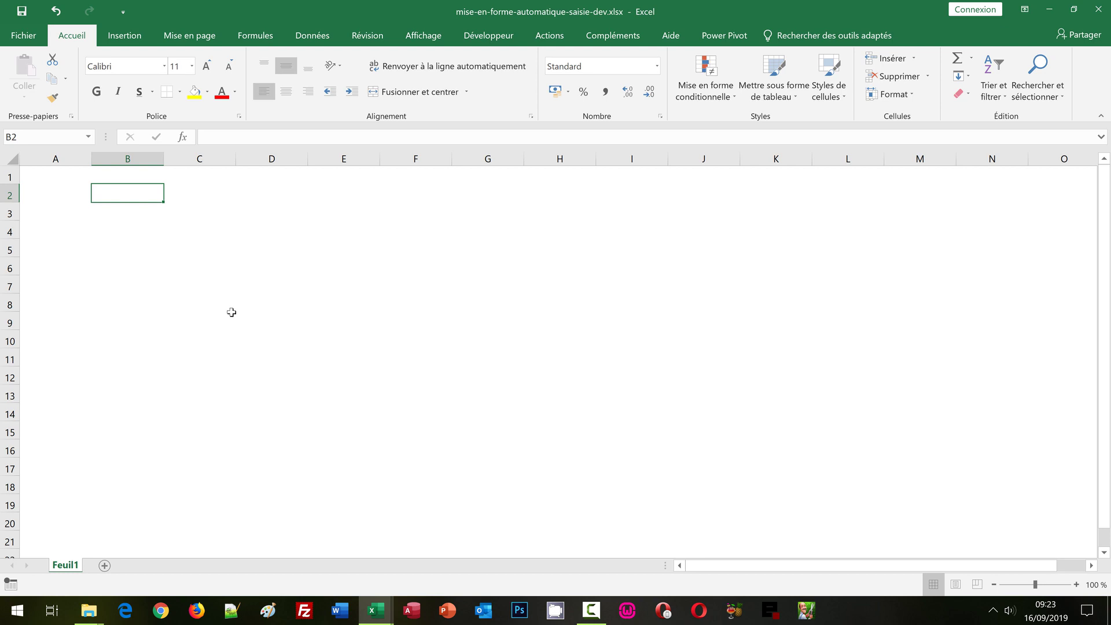
pyautogui.write('Réf')
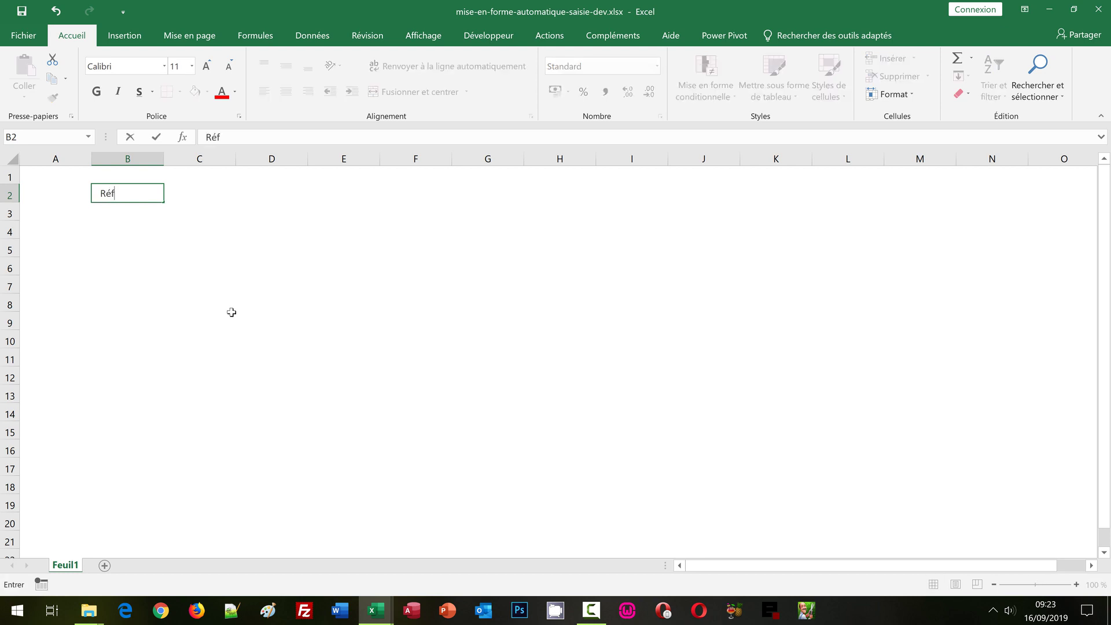
pyautogui.write('.')
pyautogui.press('Tab')
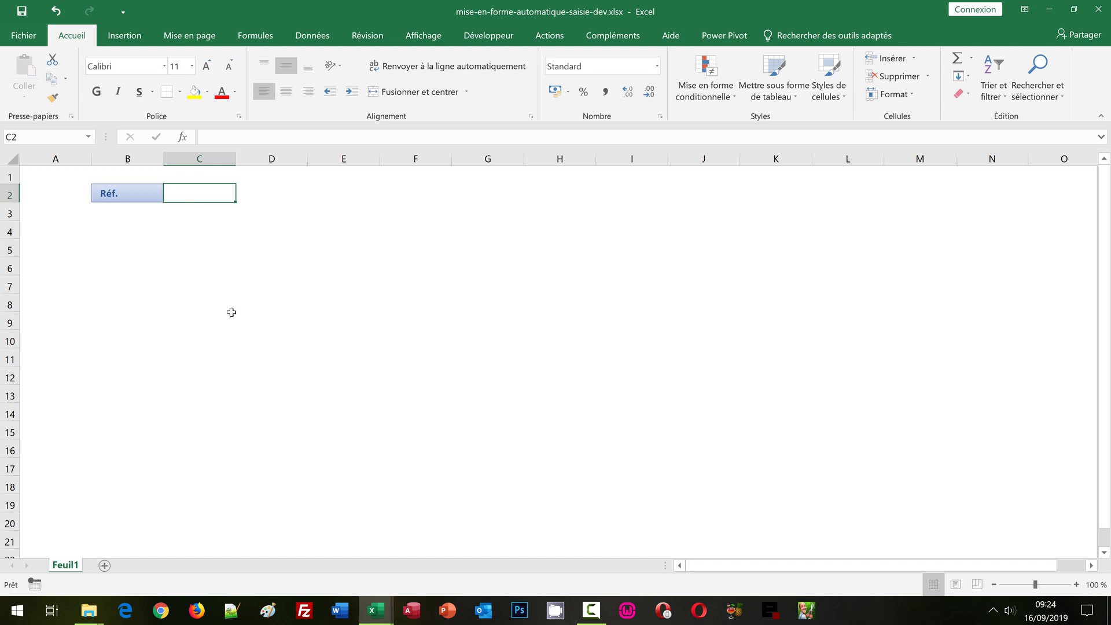
pyautogui.write('Qte')
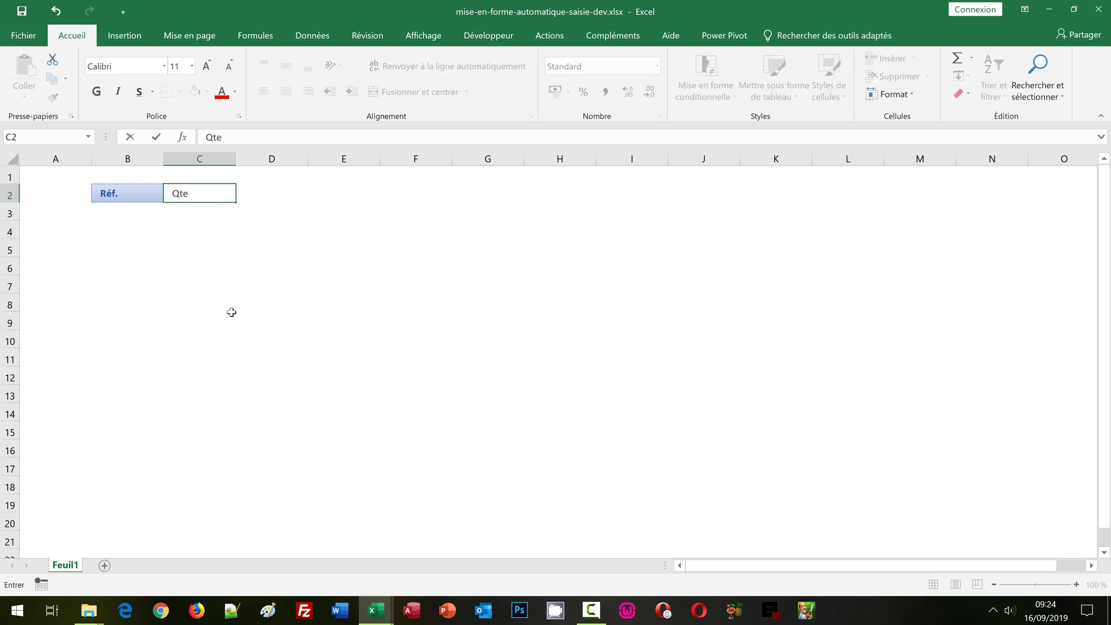
pyautogui.press('Tab')
pyautogui.write('P')
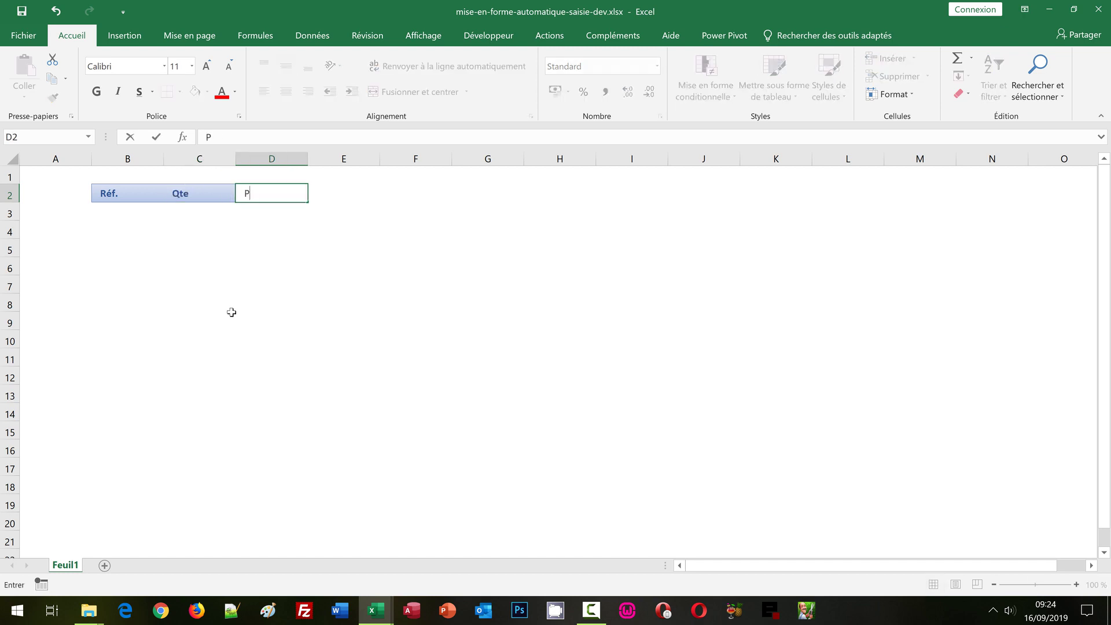
pyautogui.write('HY')
pyautogui.press('BackSpace')
pyautogui.write('T')
pyautogui.press('Tab')
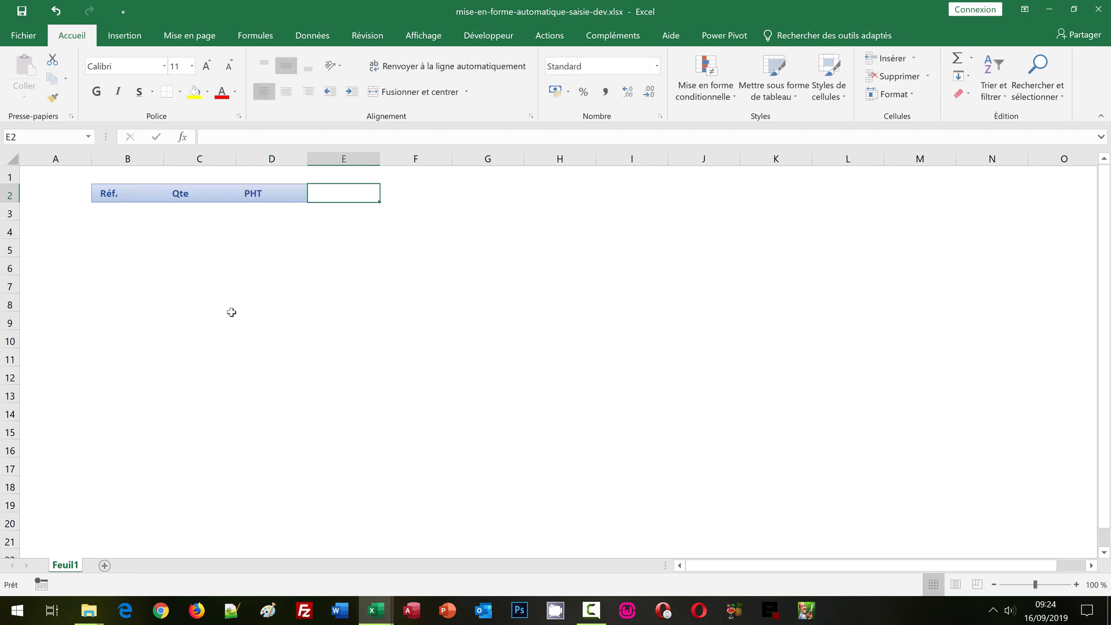
pyautogui.write('THT')
pyautogui.press('Return')
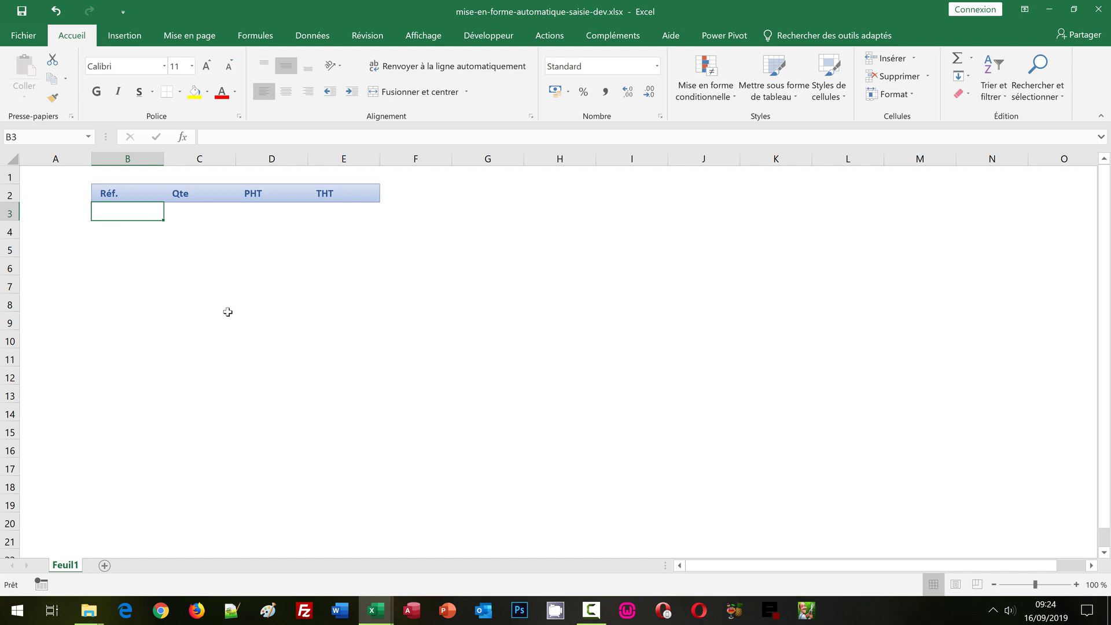
# Step: Enter Ar001 in B3 and fill the series down to Ar005 in B7
pyautogui.write('Ar001')
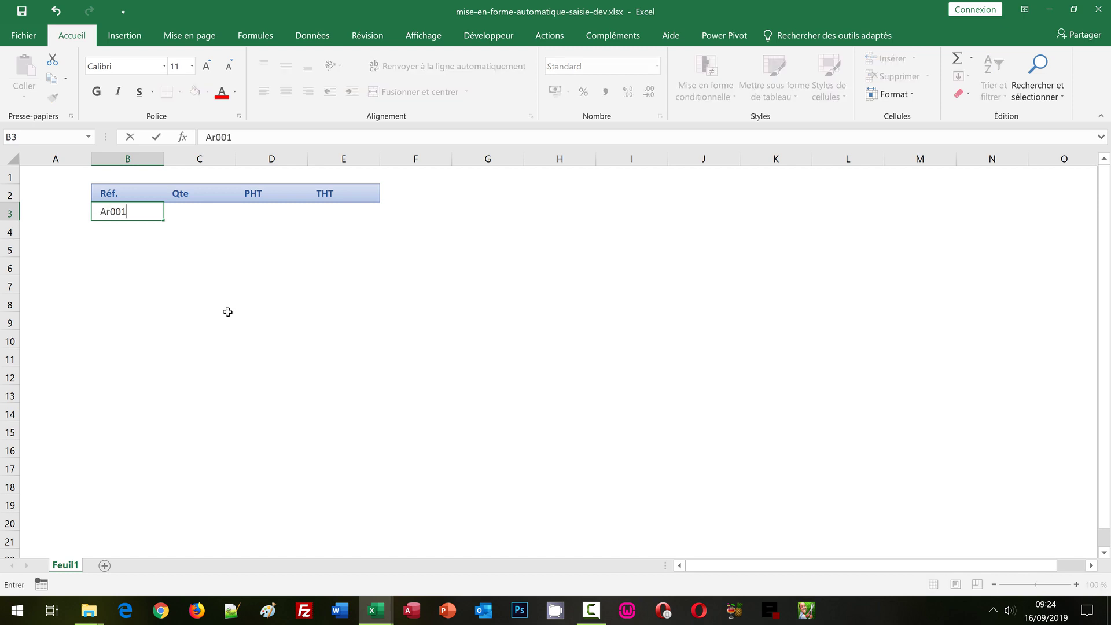
pyautogui.hotkey('ctrl', 'Return')
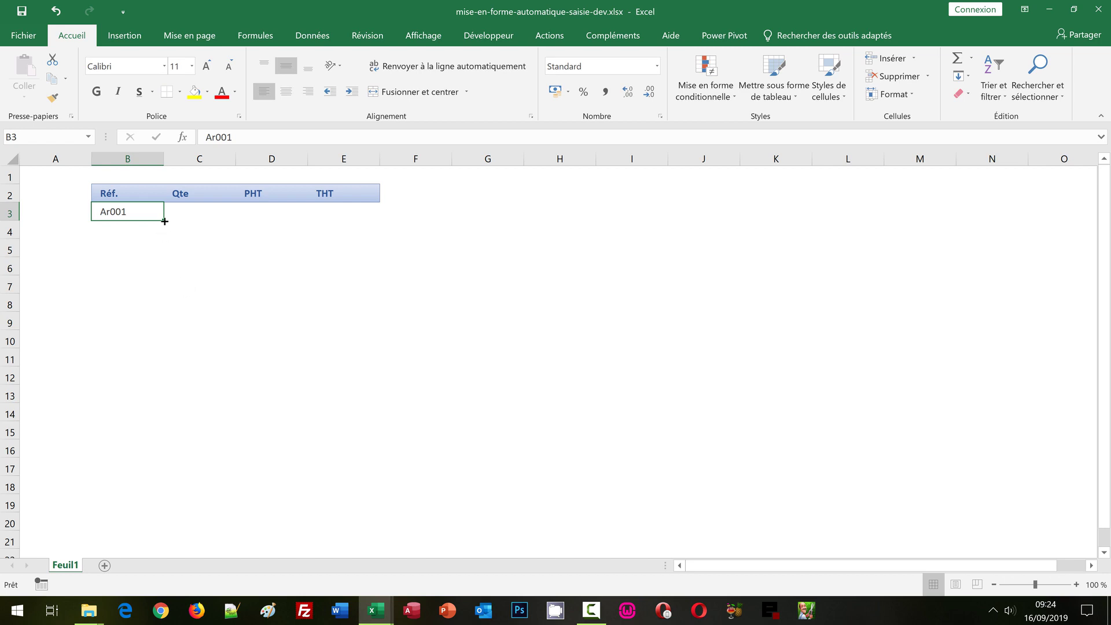
pyautogui.moveTo(165, 221); pyautogui.dragTo(154, 289)
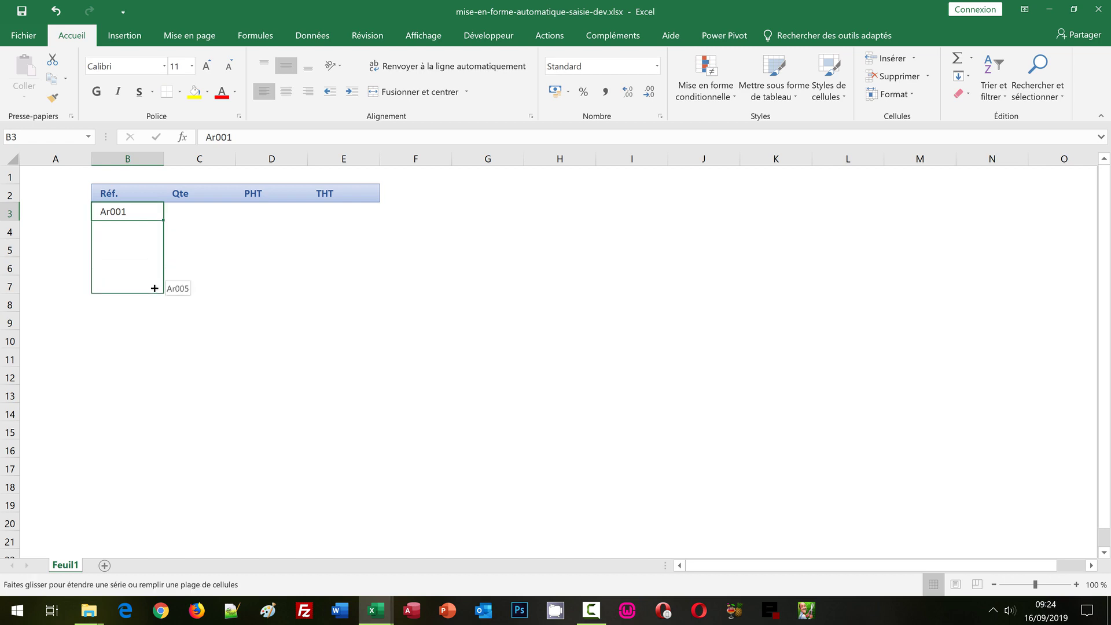
pyautogui.moveTo(154, 288); pyautogui.dragTo(175, 276)
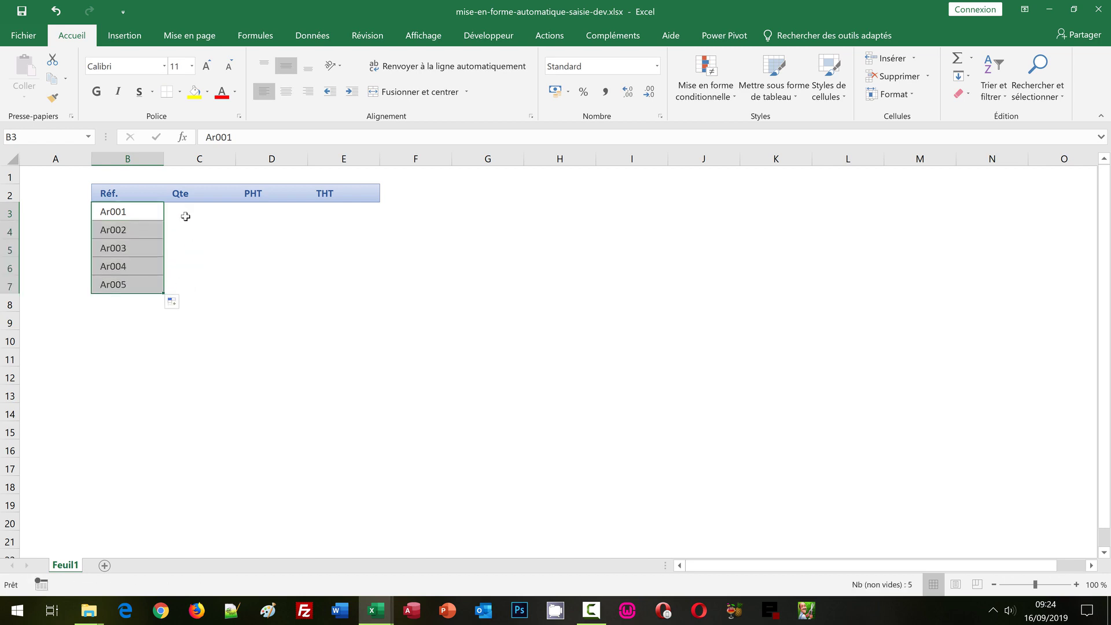
# Step: Enter the quantities 2, 3, 4, 8 and 3 in C3:C7
pyautogui.click(184, 215)
pyautogui.write('2')
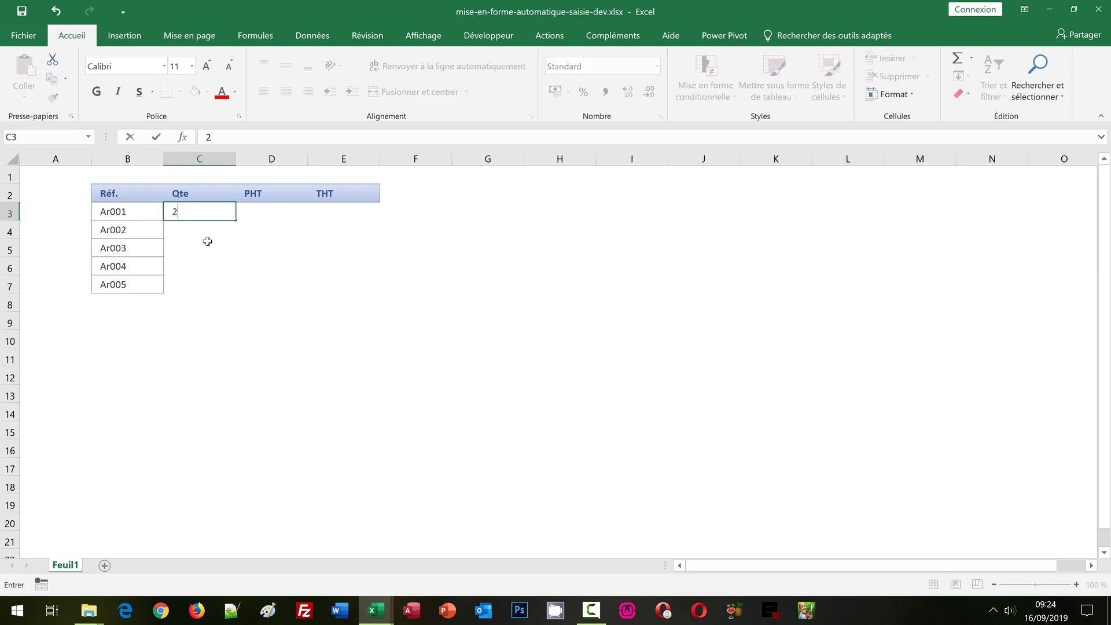
pyautogui.press('Return')
pyautogui.write('3')
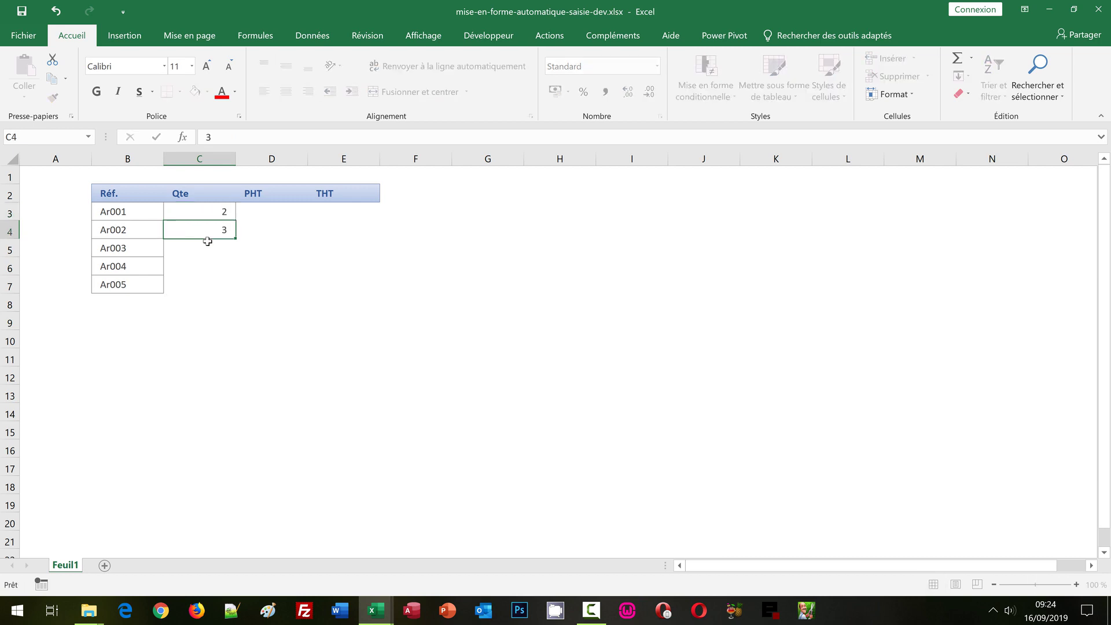
pyautogui.press('Return')
pyautogui.write('4')
pyautogui.press('Return')
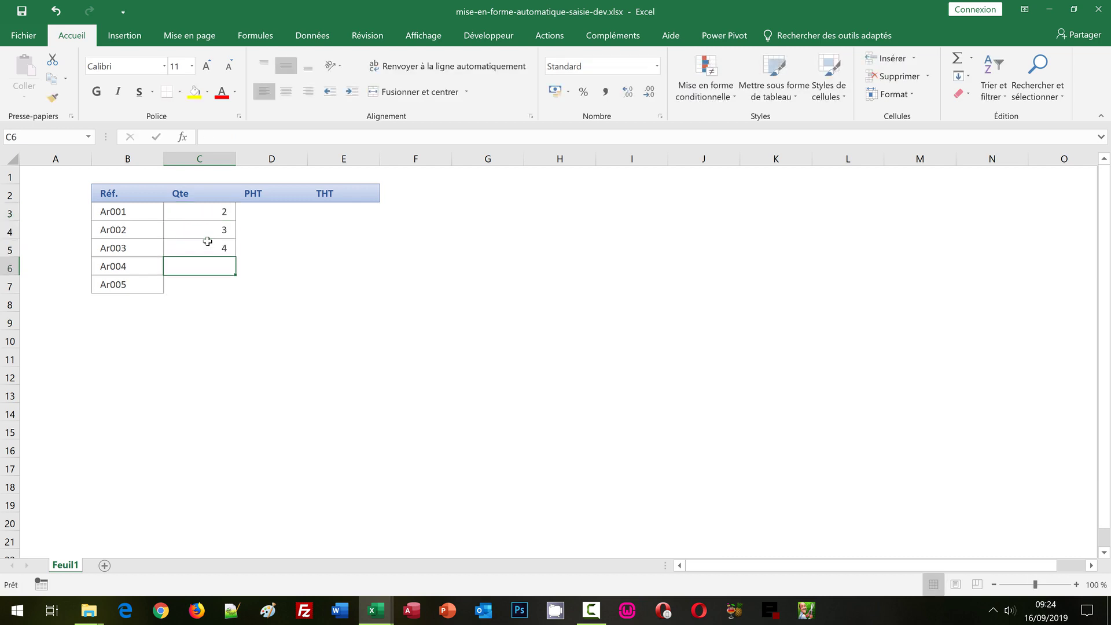
pyautogui.write('8')
pyautogui.press('Return')
pyautogui.write('3')
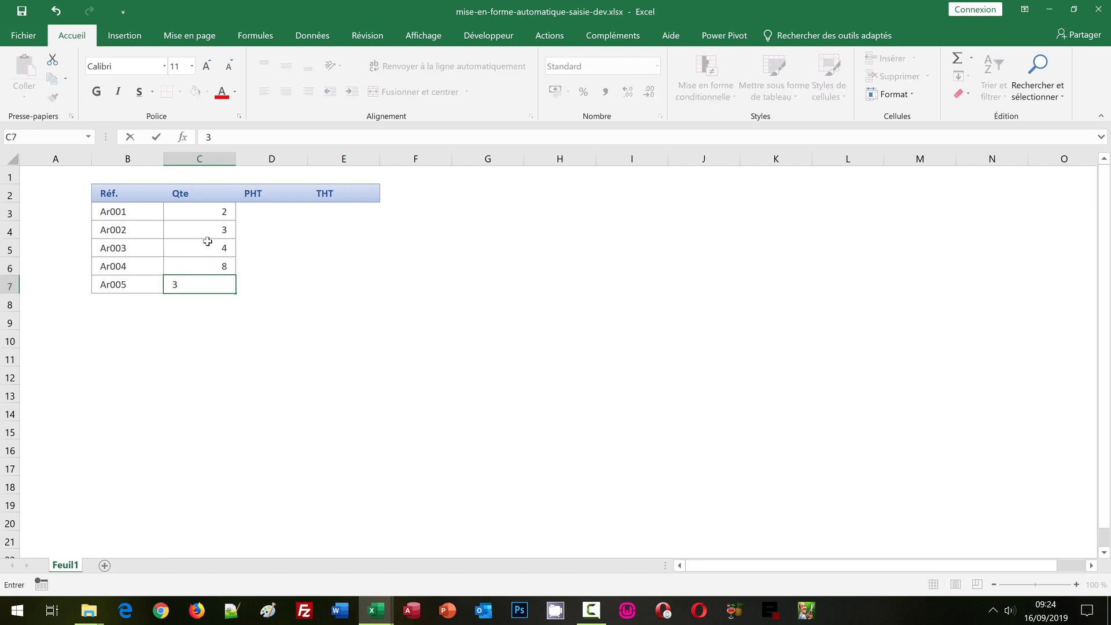
pyautogui.click(256, 218)
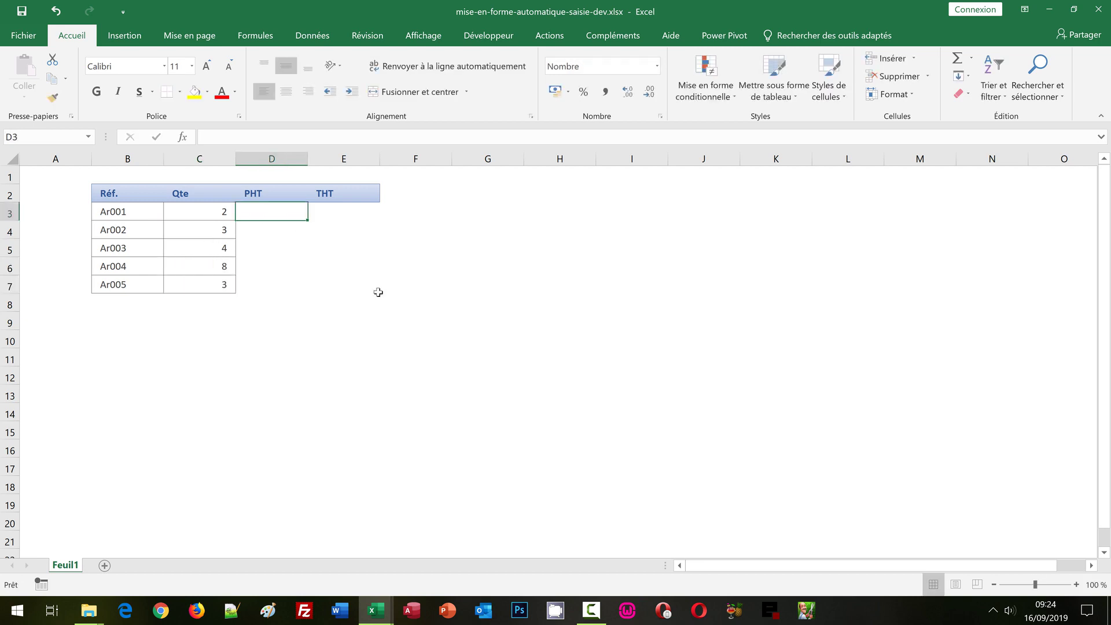
# Step: Enter the prices 12, 15, 36, 4 and 15 in D3:D7
pyautogui.write('12')
pyautogui.press('Return')
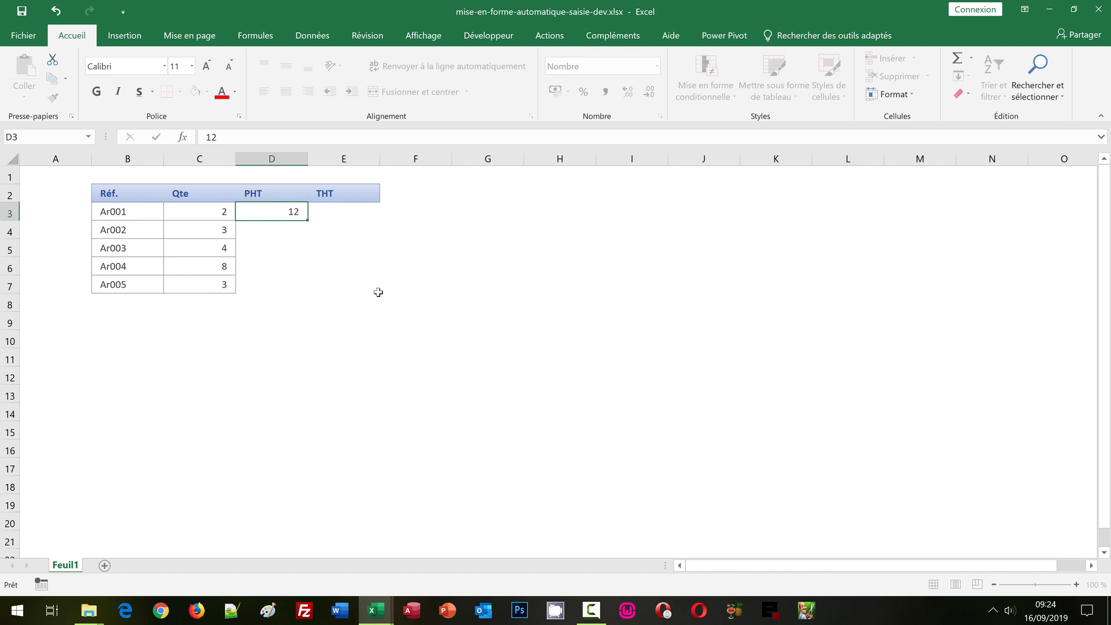
pyautogui.write('15')
pyautogui.press('Return')
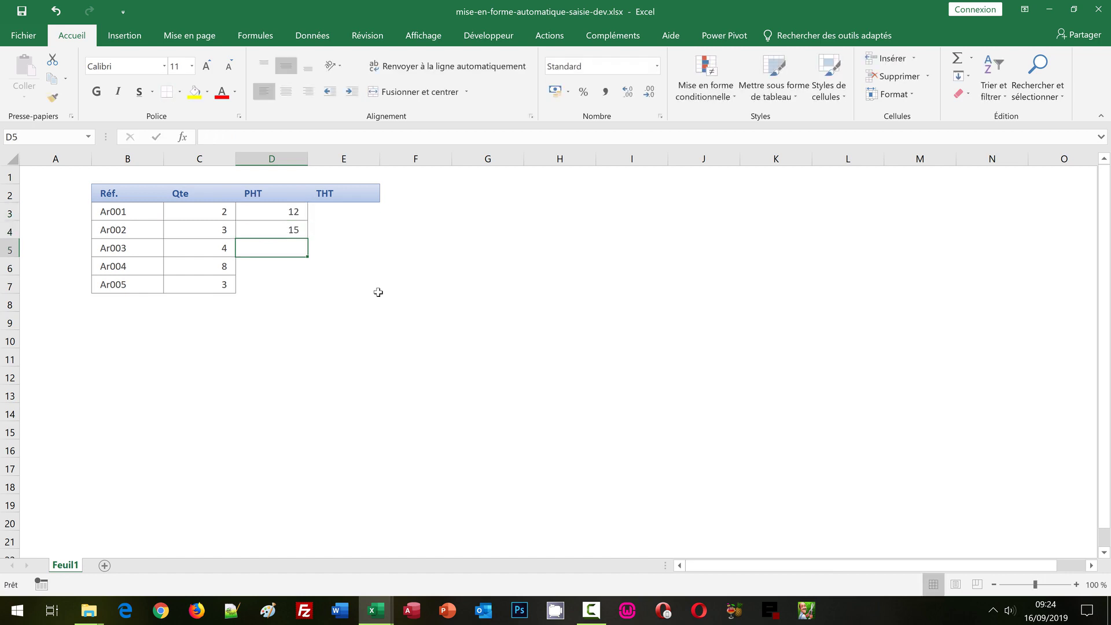
pyautogui.write('36')
pyautogui.press('Return')
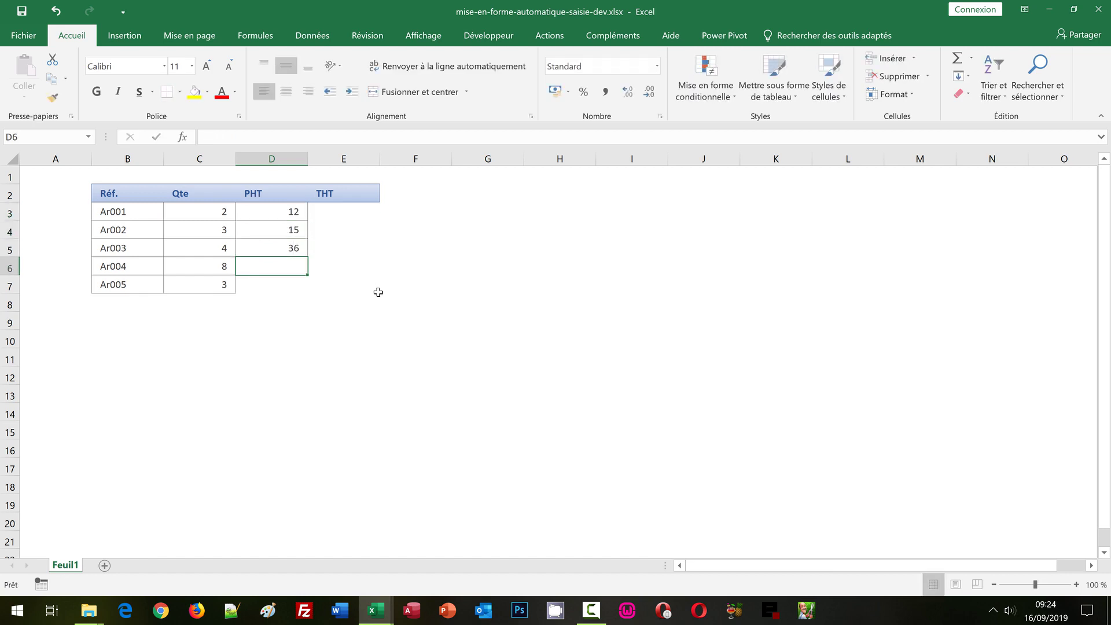
pyautogui.write('4')
pyautogui.press('Return')
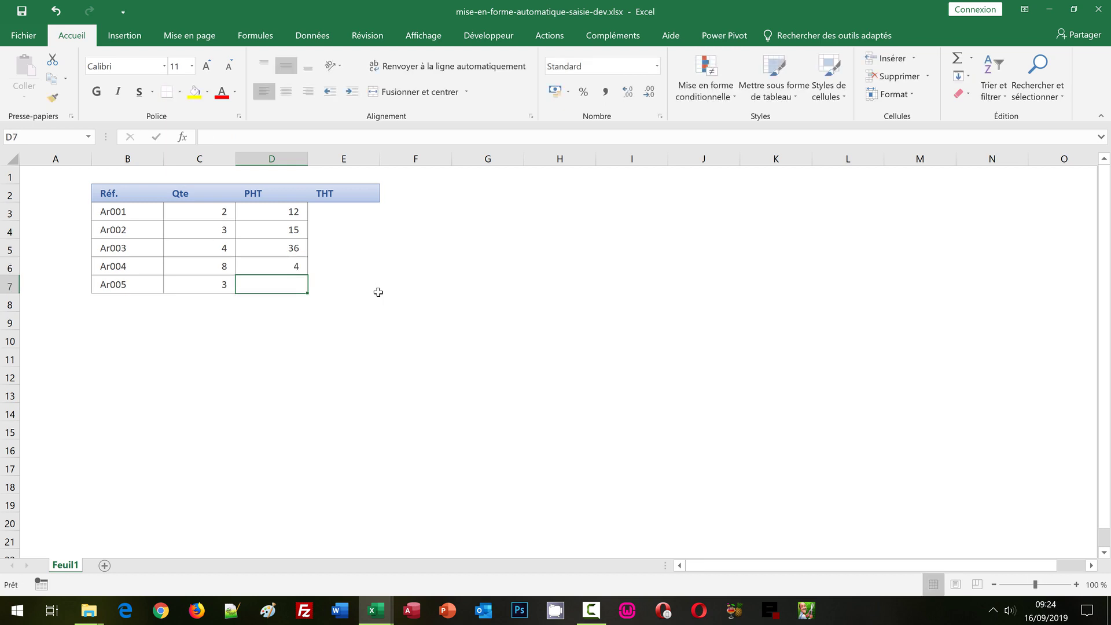
pyautogui.write('15')
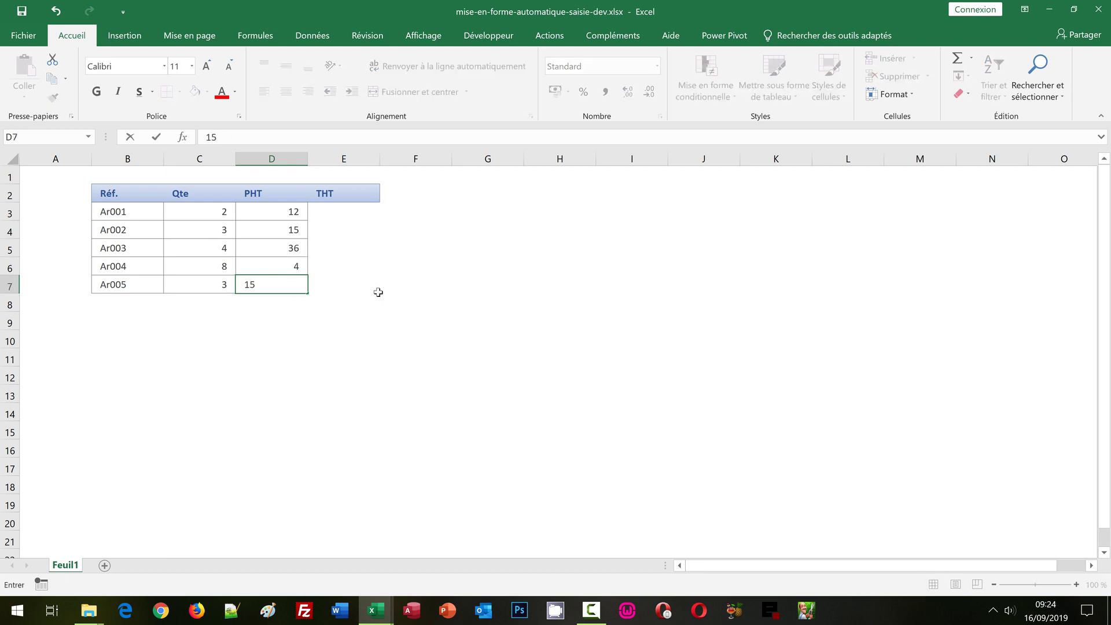
pyautogui.press('Tab')
# Step: Put the formula =C3*D3 in E3 and copy it down to E7
pyautogui.press('Up')
pyautogui.press('Up')
pyautogui.press('Up')
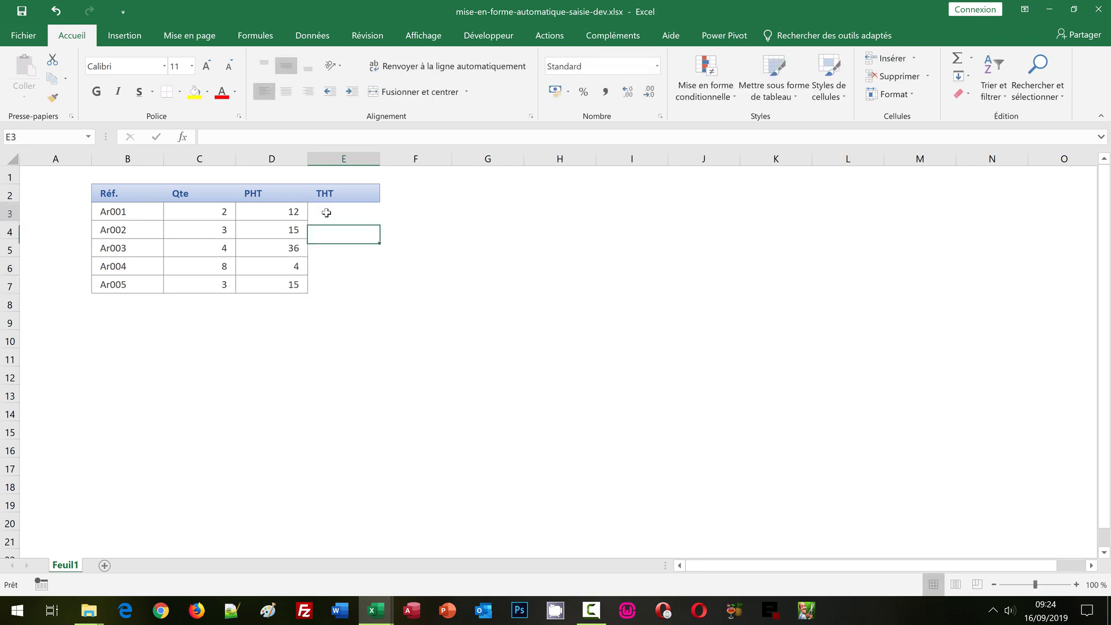
pyautogui.press('Up')
pyautogui.write('=')
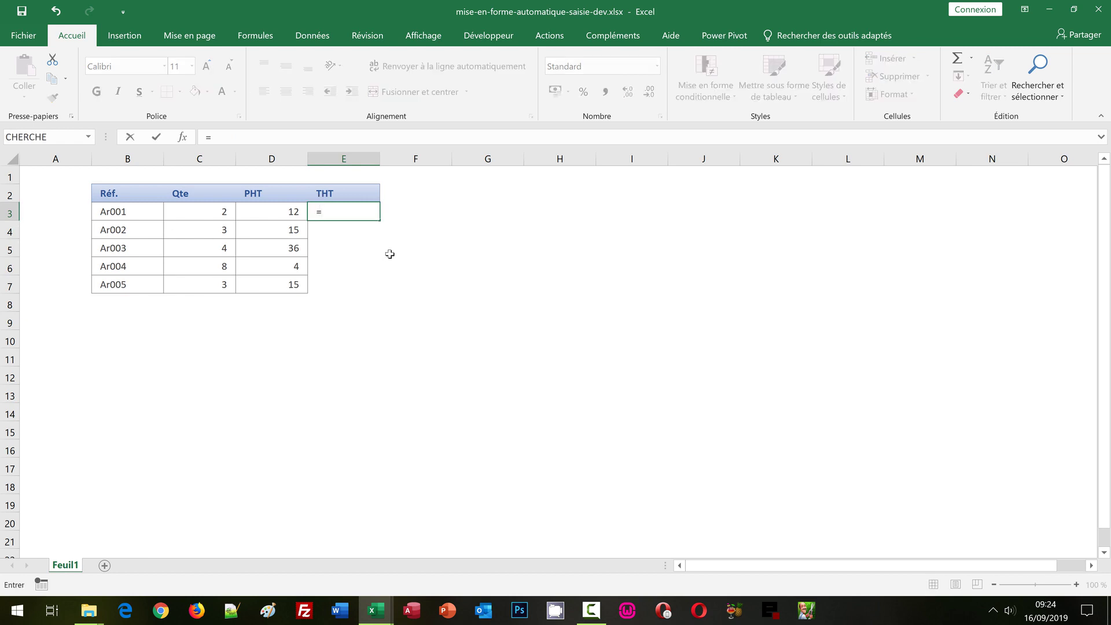
pyautogui.click(209, 213)
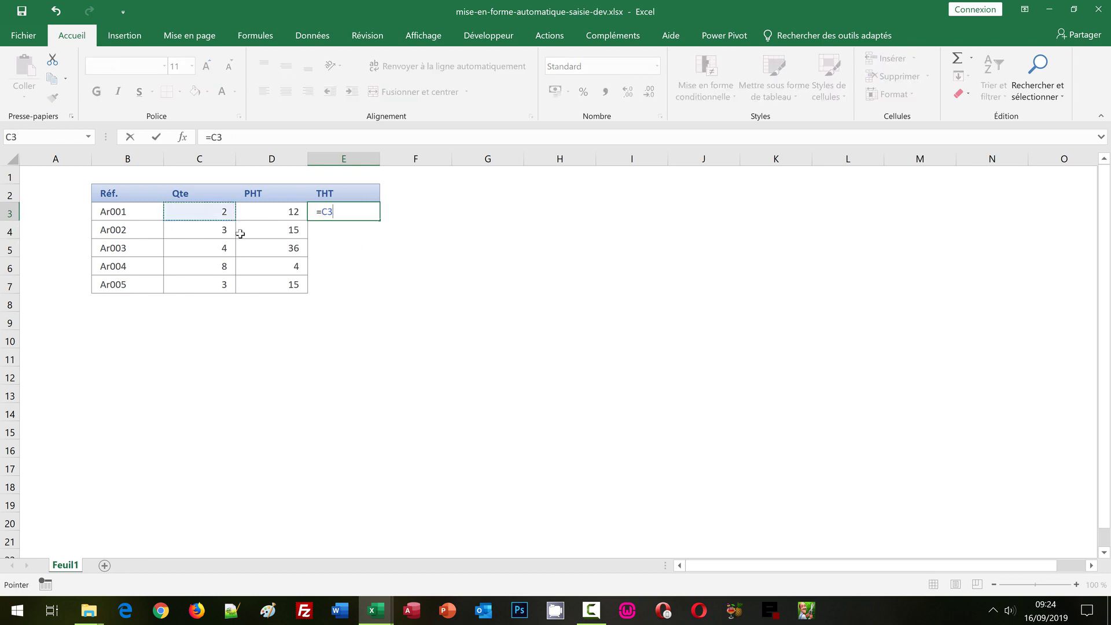
pyautogui.write('*')
pyautogui.click(276, 212)
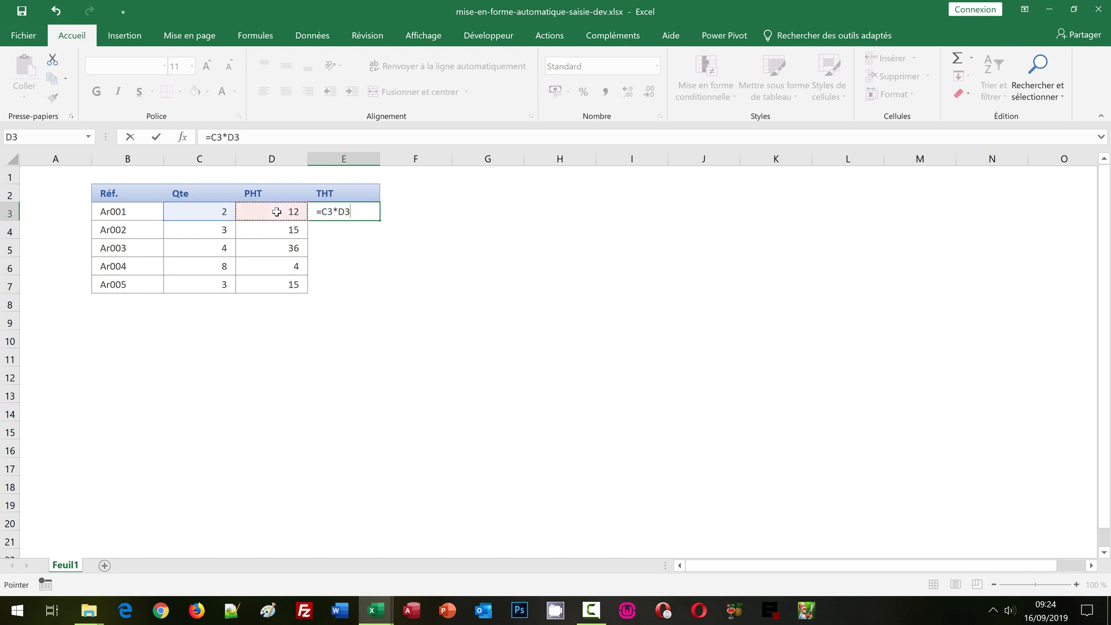
pyautogui.hotkey('ctrl', 'Return')
pyautogui.doubleClick(378, 222)
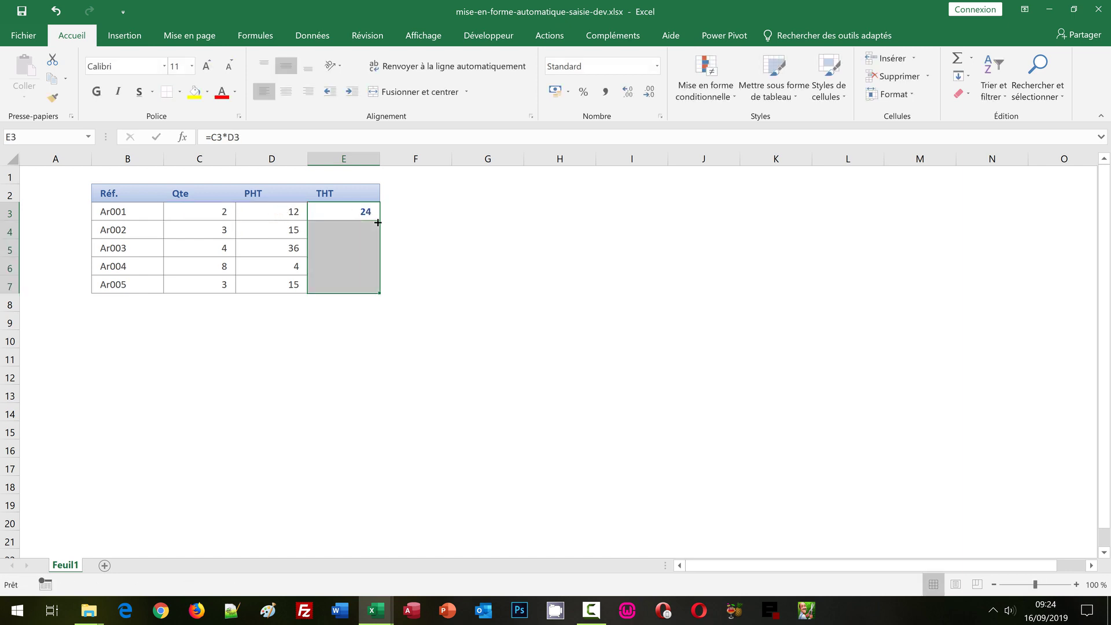
pyautogui.click(547, 297)
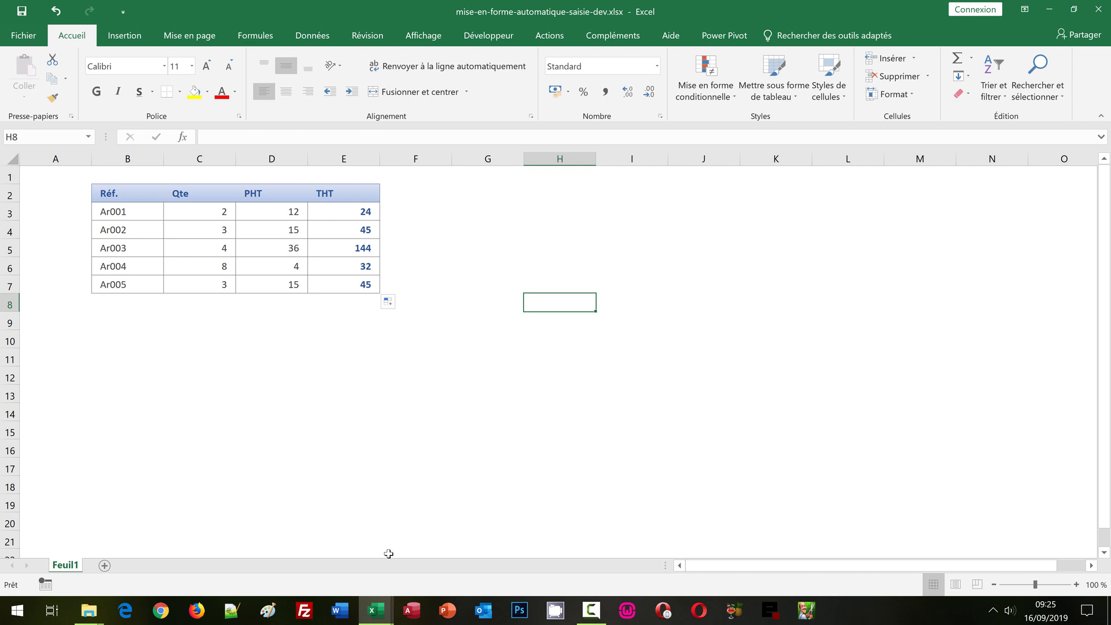
# Step: Switch to the mise-en-forme-automatique-saisie.xlsx workbook window
pyautogui.moveTo(376, 610)
pyautogui.click(461, 538)
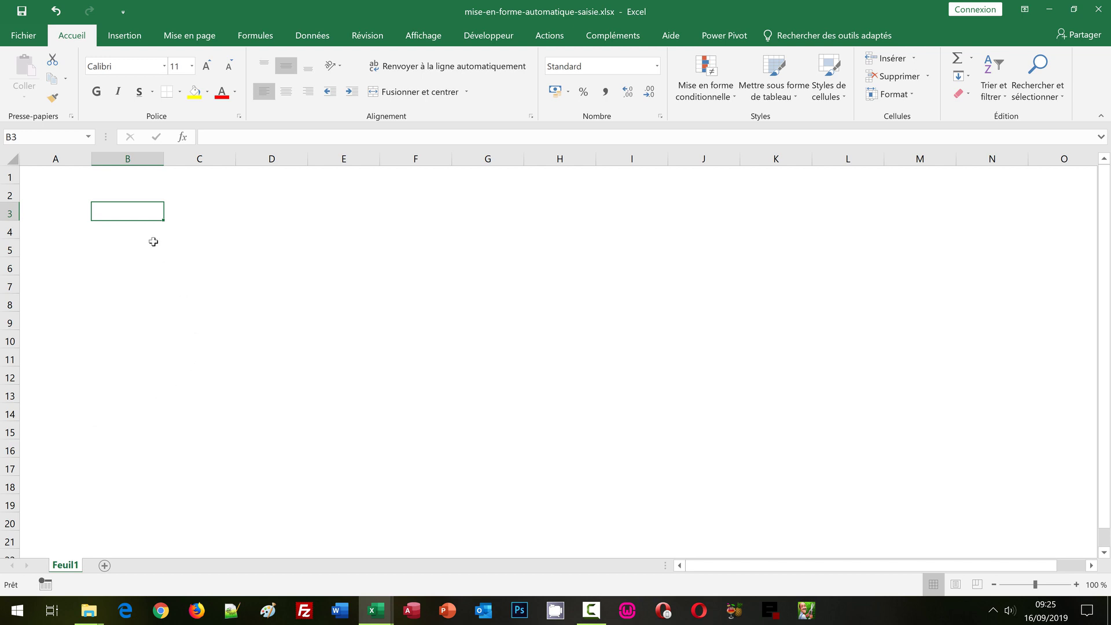
# Step: Type the word 'texte' into cell B2 of Feuil1 and reselect B2
pyautogui.click(128, 193)
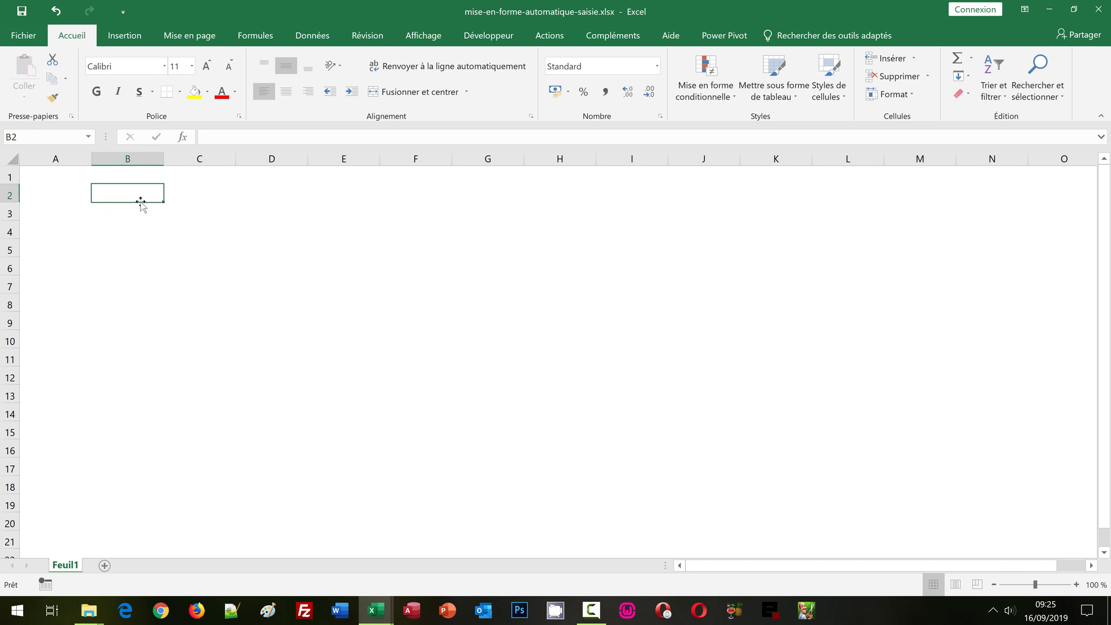
pyautogui.write('texte')
pyautogui.press('Tab')
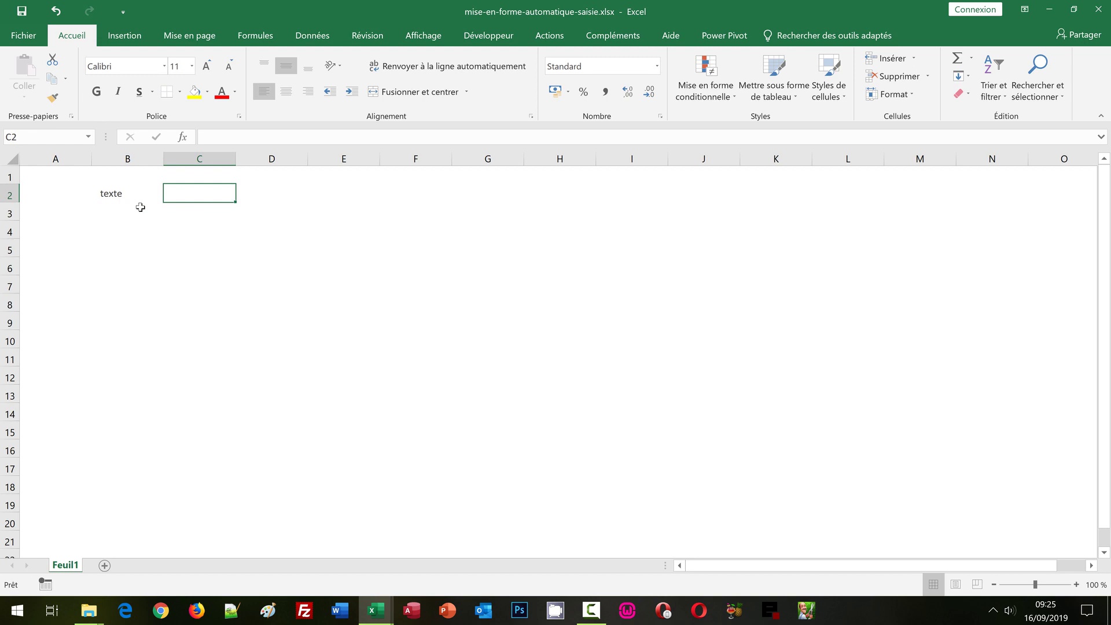
pyautogui.click(122, 195)
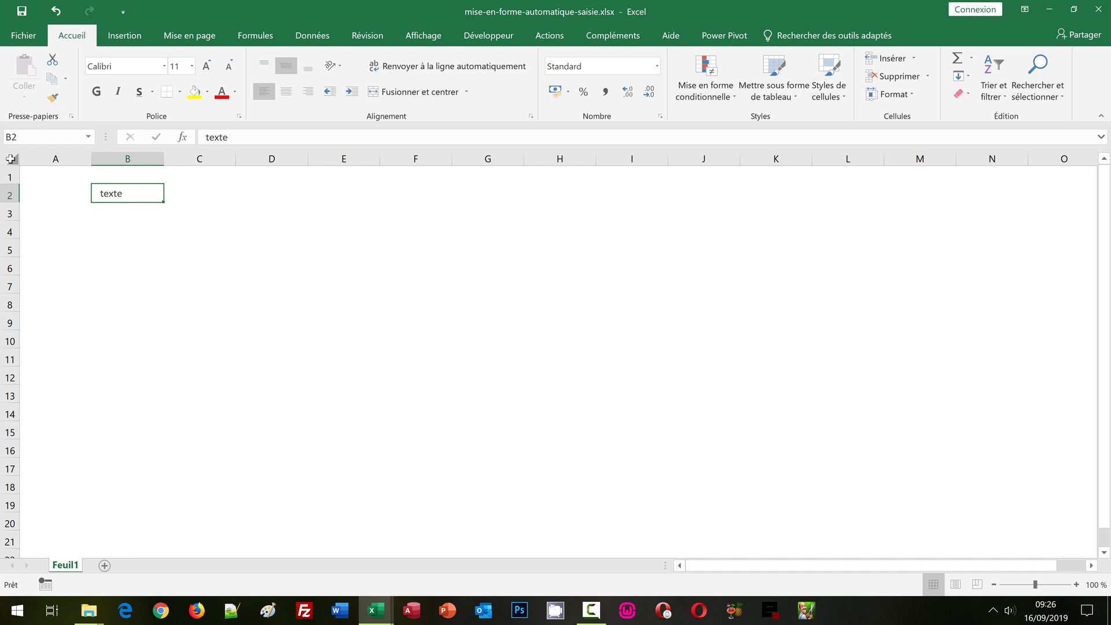
# Step: Select the entire worksheet and show the Mise en forme conditionnelle menu
pyautogui.click(11, 159)
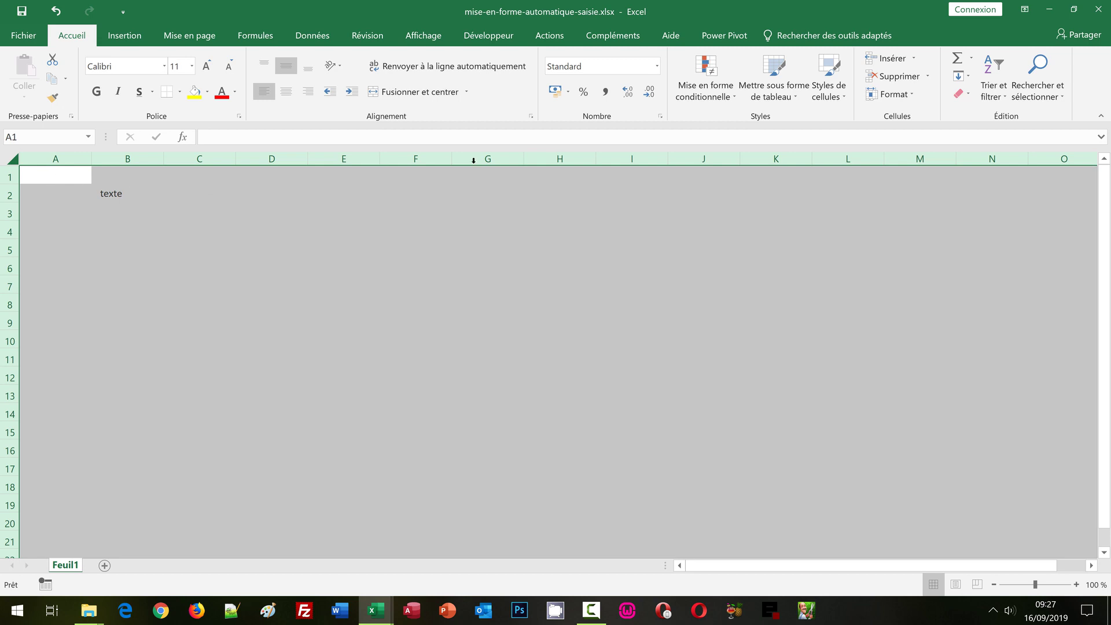
pyautogui.click(713, 103)
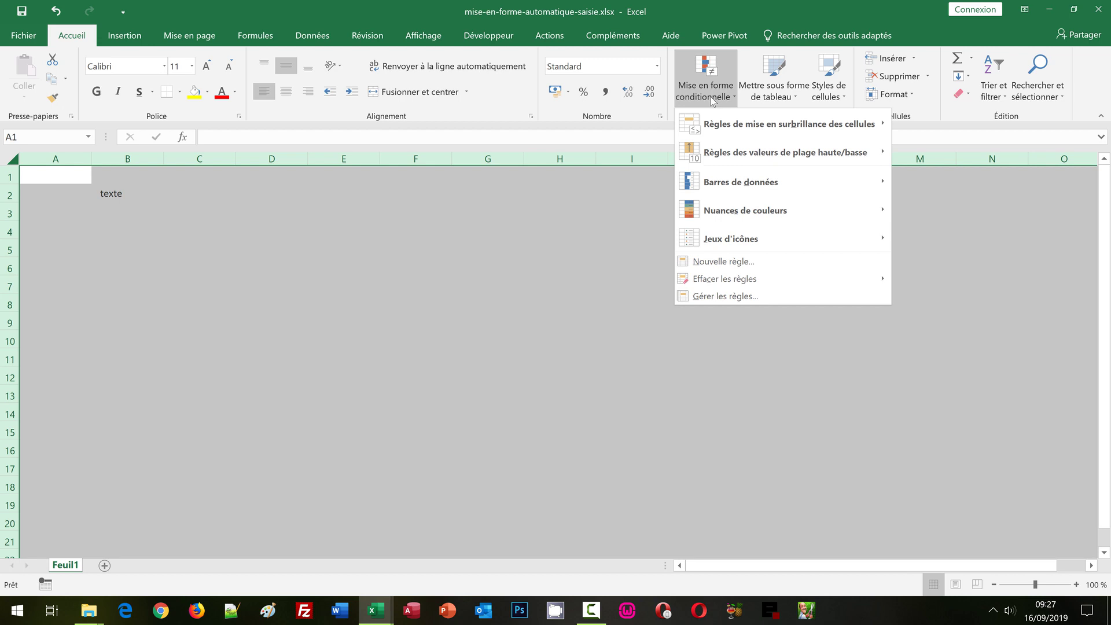
# Step: Start a Nouvelle règle using the 'Utiliser une formule…' rule type
pyautogui.click(699, 265)
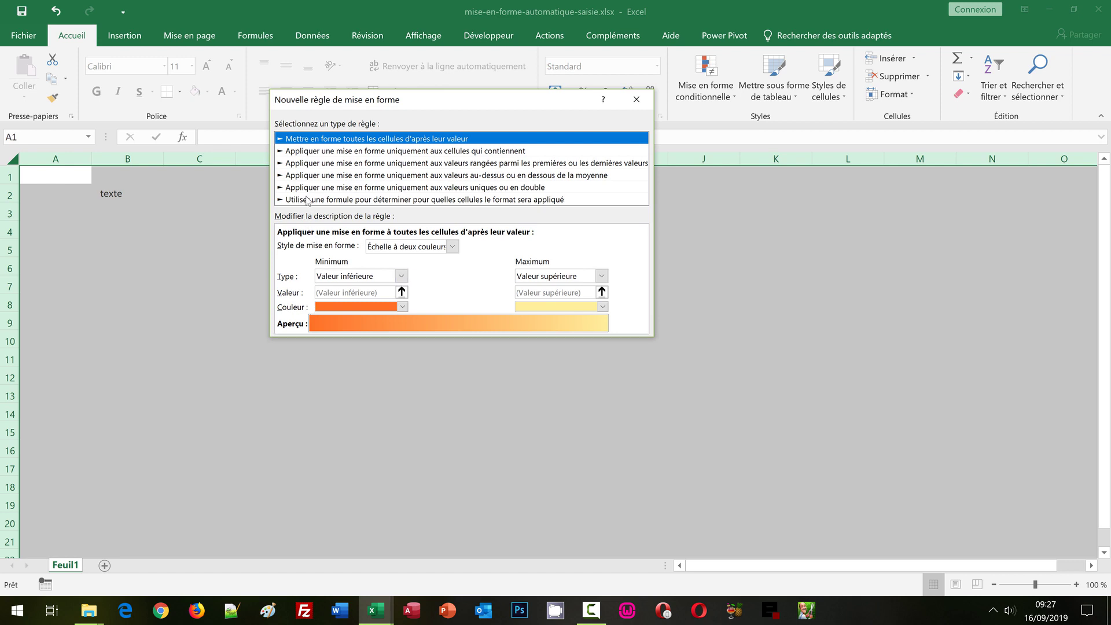
pyautogui.click(307, 199)
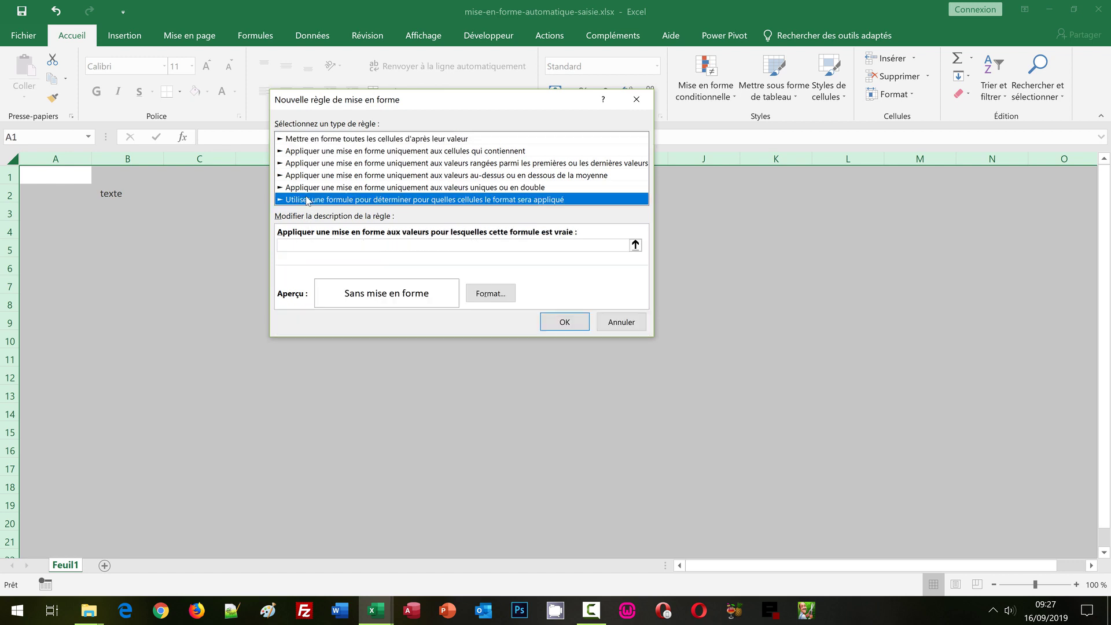
# Step: Enter the rule formula =A1<>"" with a relative A1 reference
pyautogui.click(295, 247)
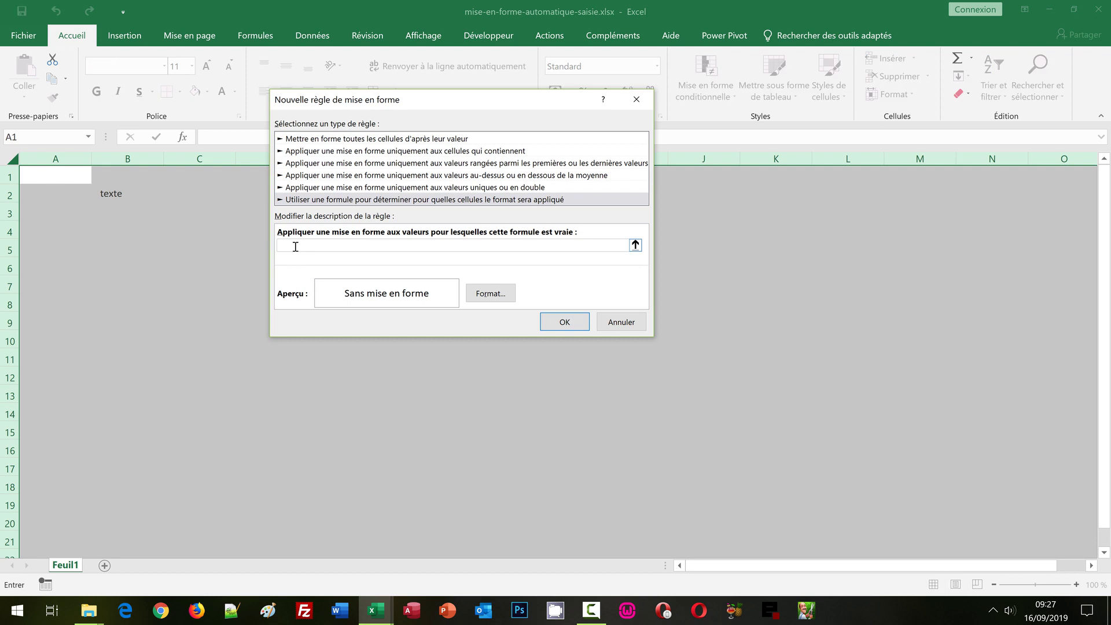
pyautogui.write('=')
pyautogui.click(51, 176)
pyautogui.press('F4')
pyautogui.press('F4')
pyautogui.press('F4')
pyautogui.write('<')
# Step: Set the rule's format to a solid-line dark grey Contour border
pyautogui.click(490, 294)
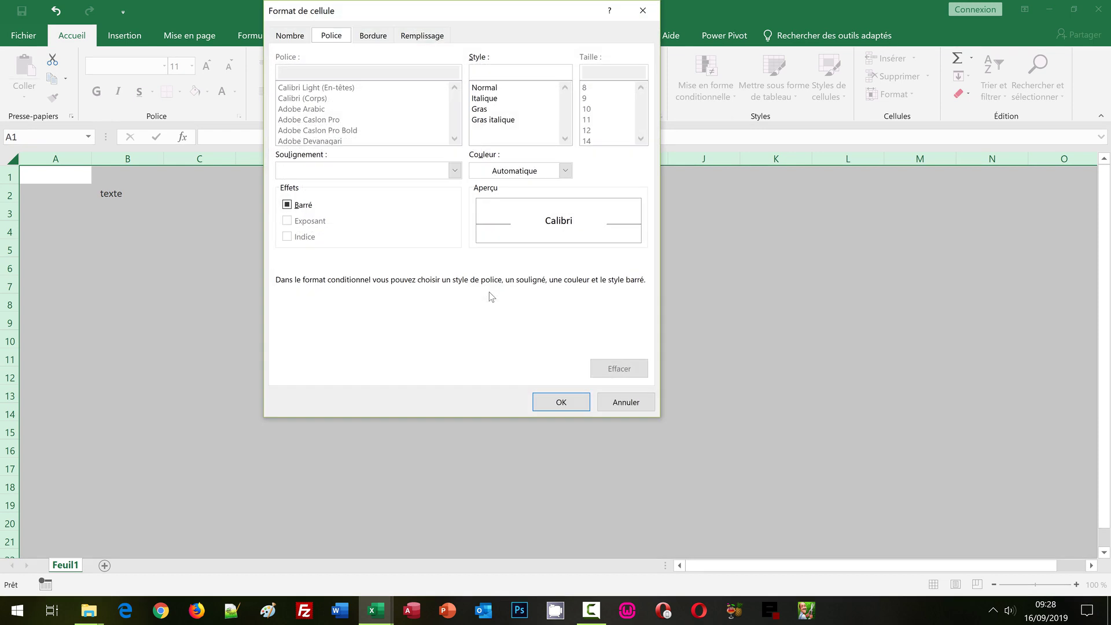
pyautogui.click(371, 37)
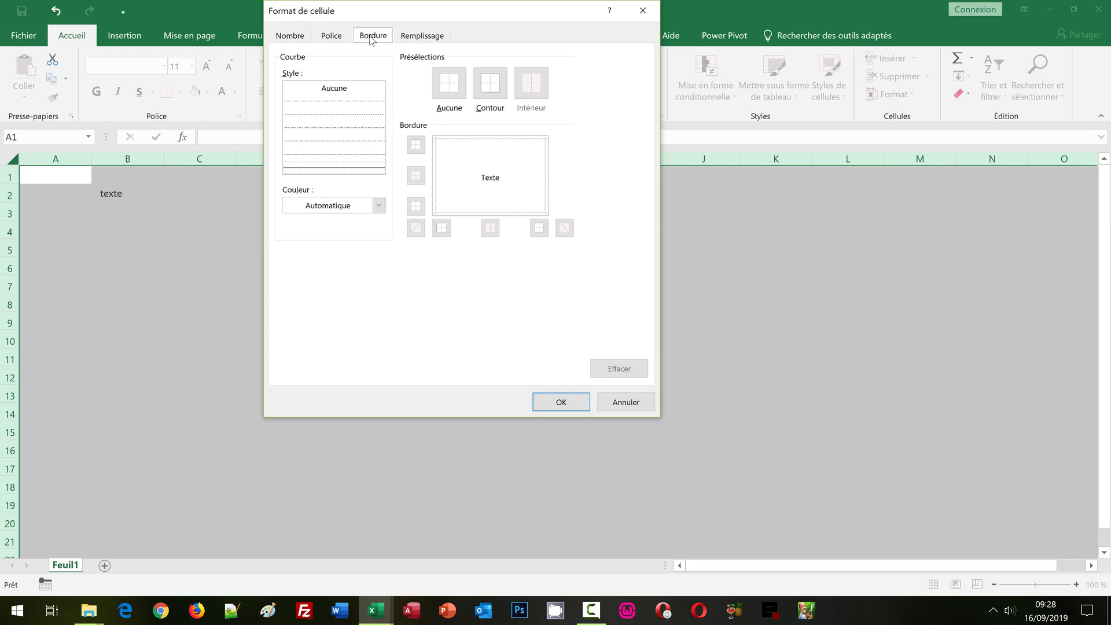
pyautogui.click(360, 171)
pyautogui.click(351, 207)
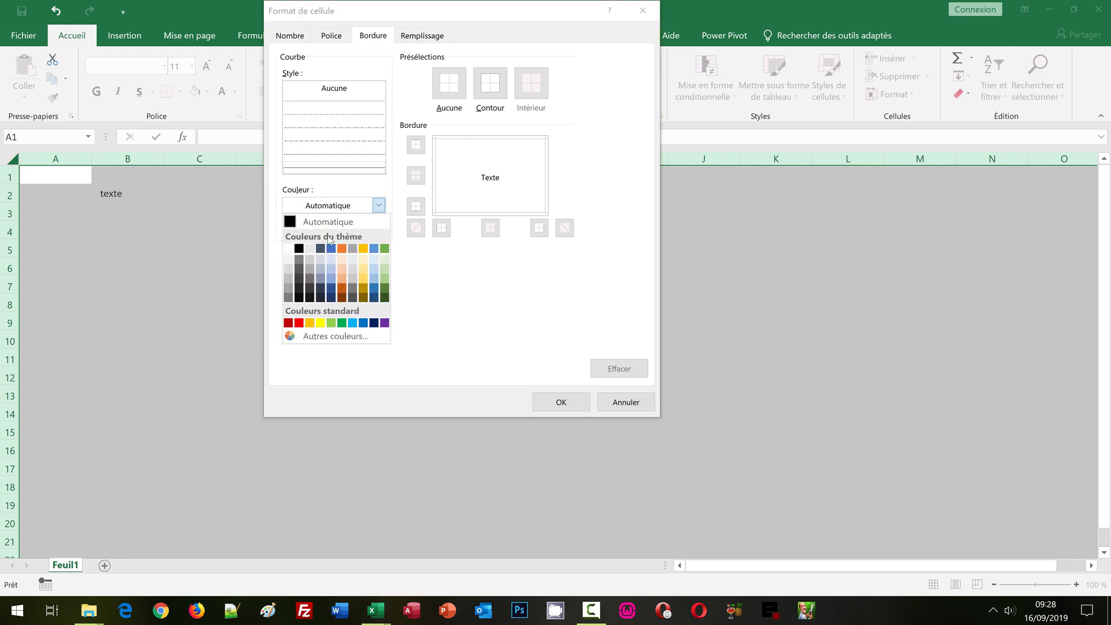
pyautogui.click(298, 278)
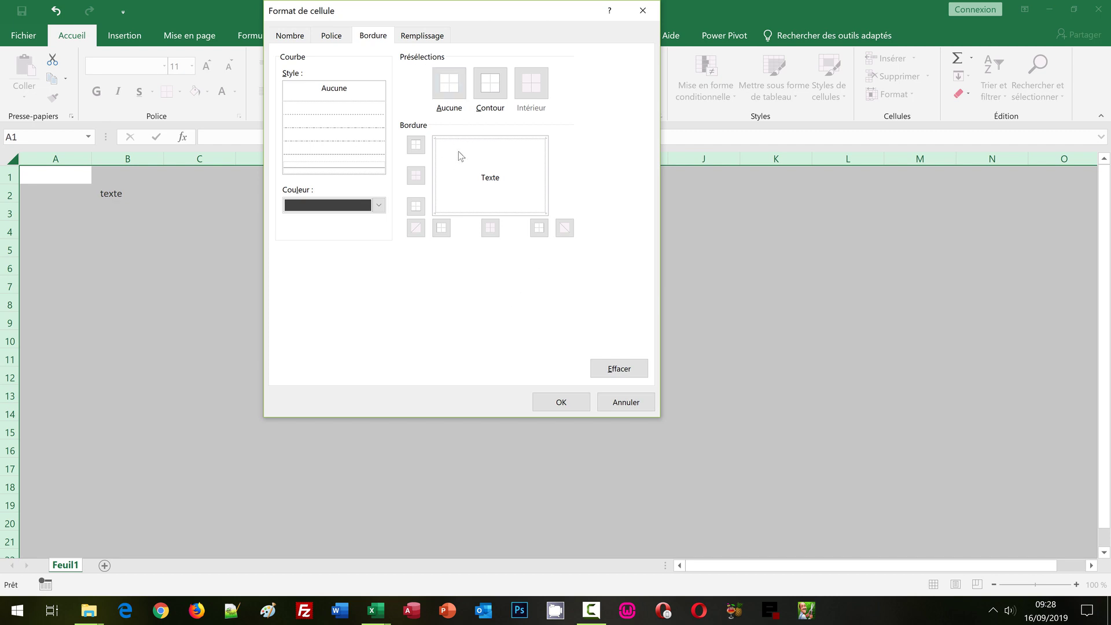
pyautogui.click(491, 87)
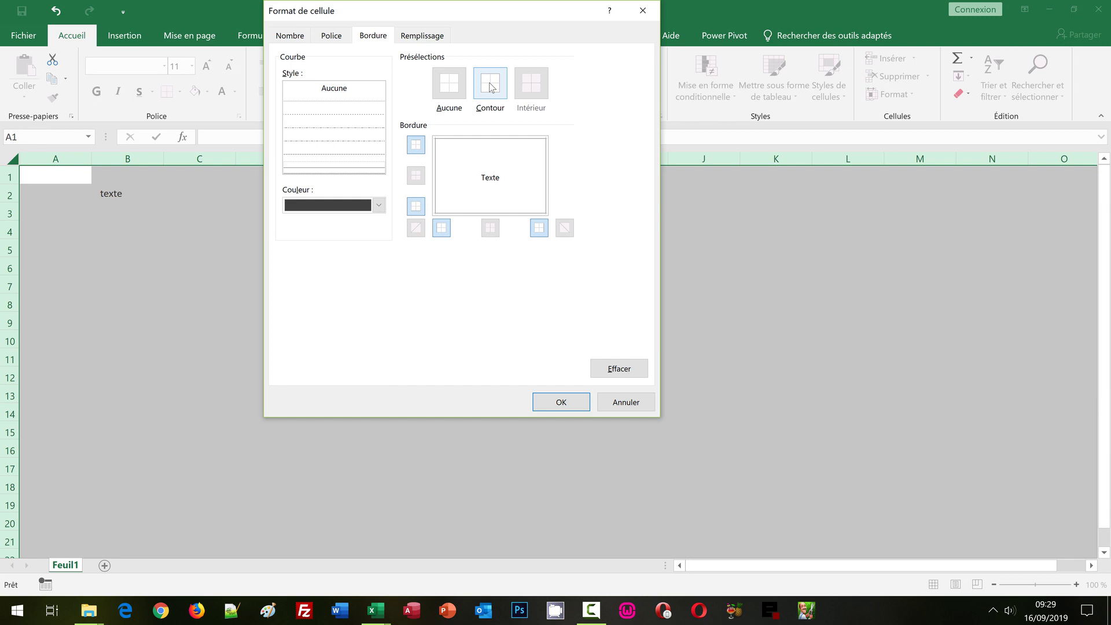
# Step: Confirm the Format de cellule and Nouvelle règle dialogs so B2 gets the border
pyautogui.click(561, 403)
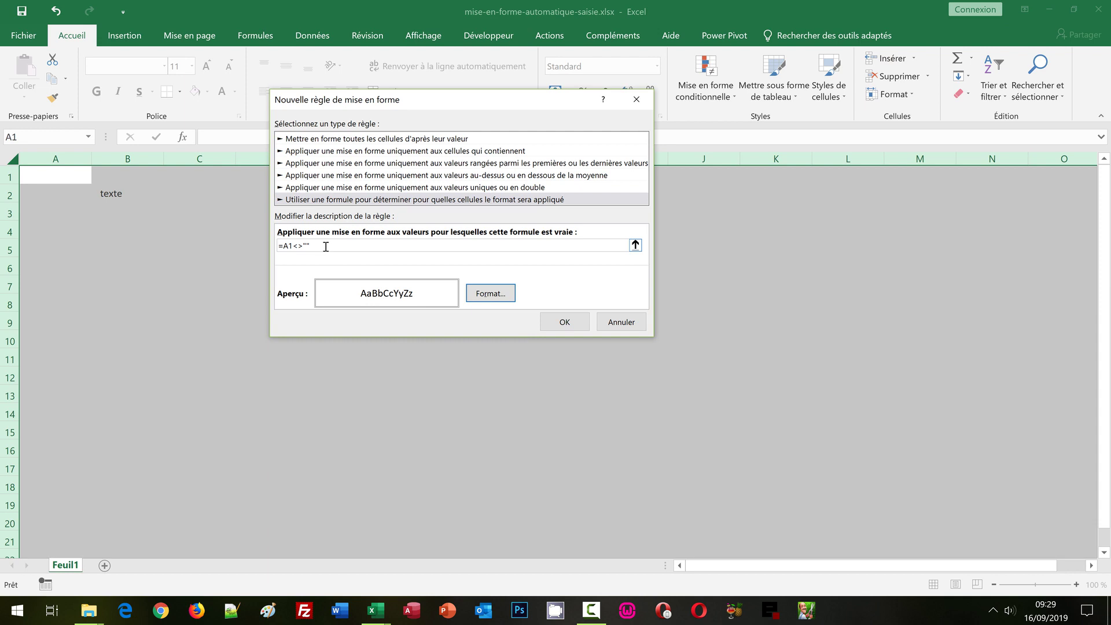
pyautogui.click(550, 324)
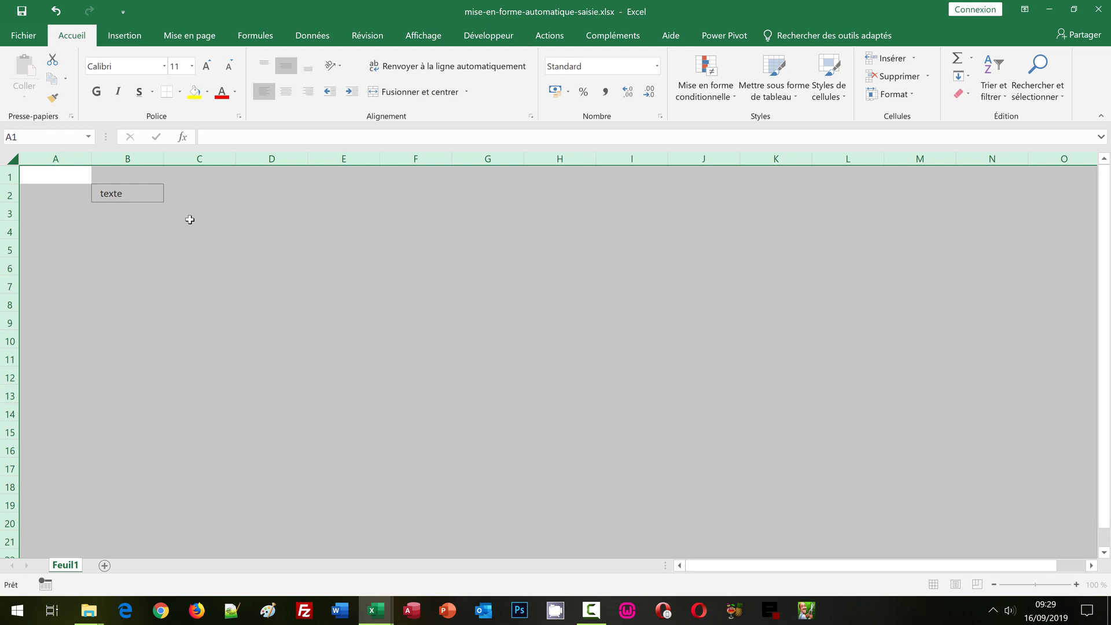
# Step: Enter 'test' in cell C3 and check that it picks up the grey outline border
pyautogui.click(189, 219)
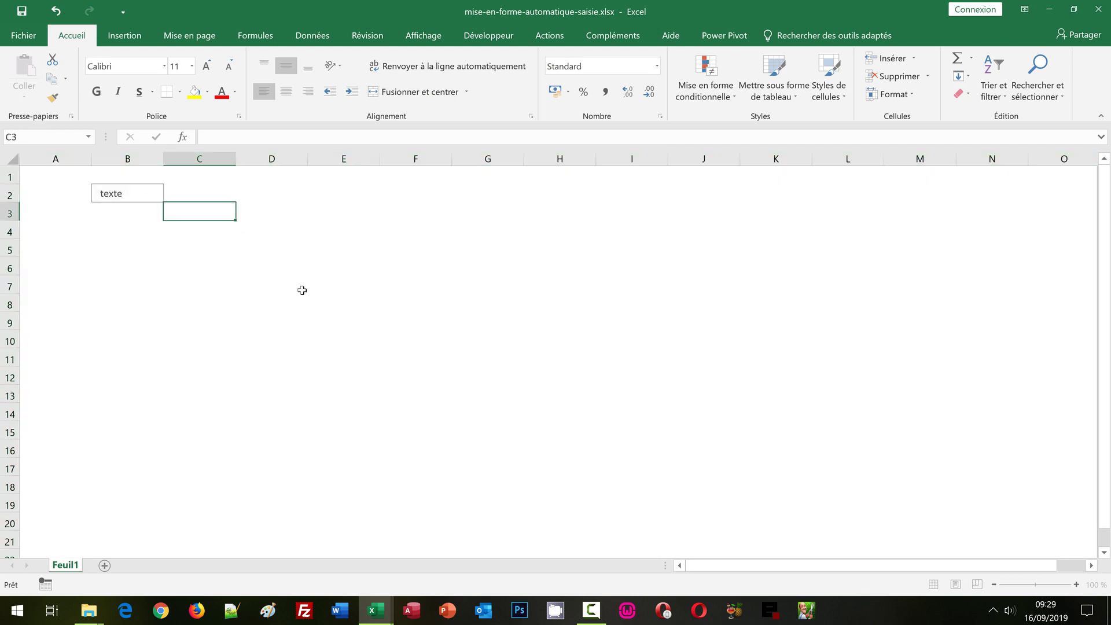
pyautogui.write('test')
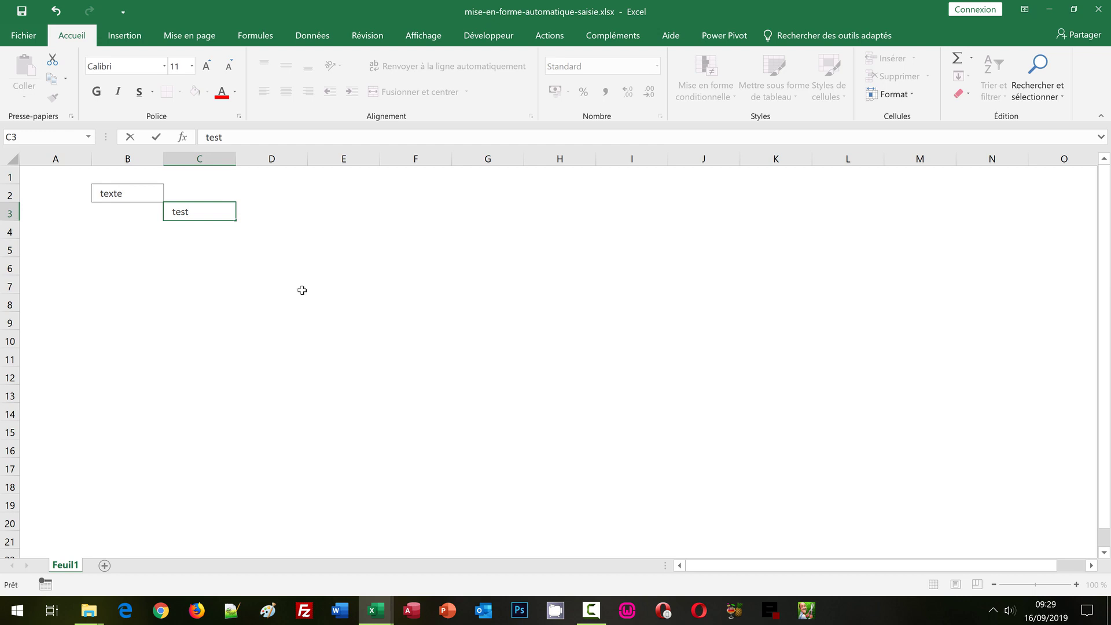
pyautogui.press('Tab')
pyautogui.click(324, 288)
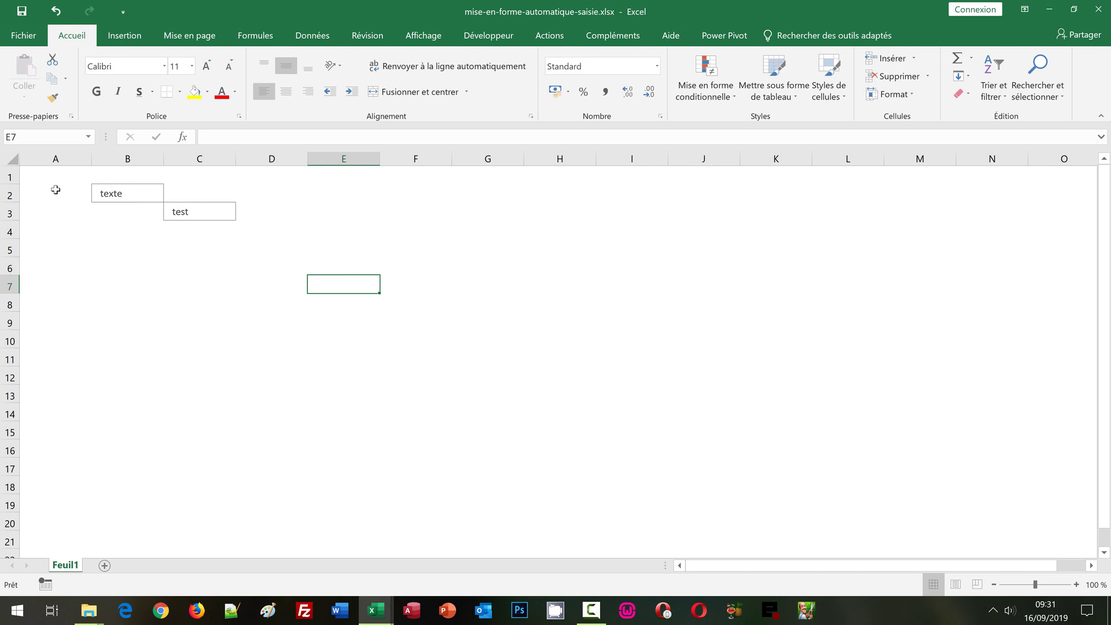
pyautogui.click(109, 197)
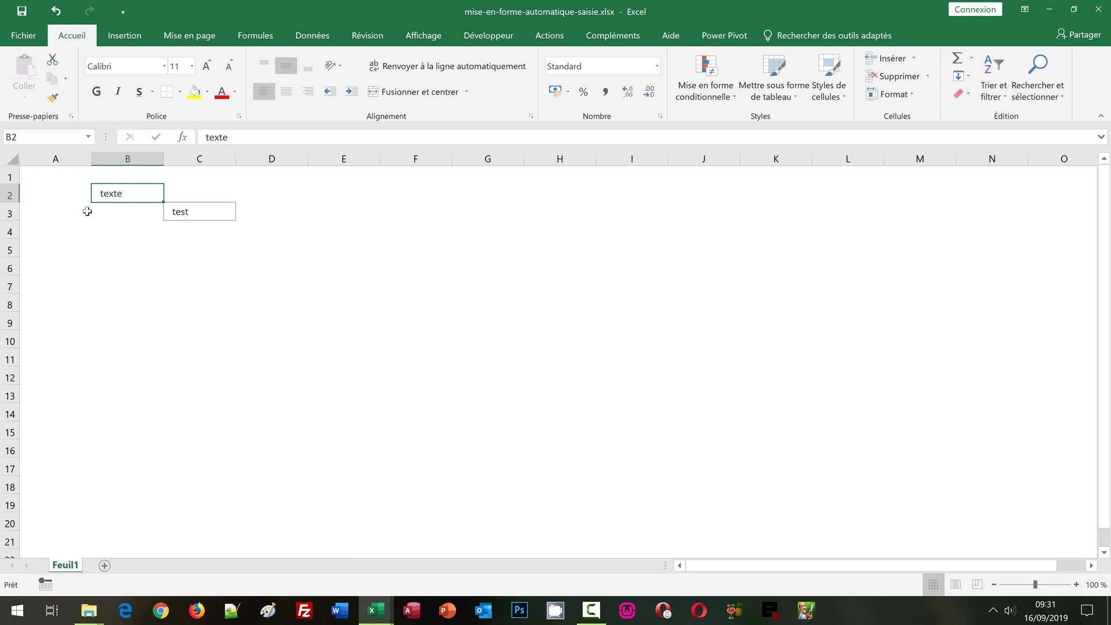
pyautogui.click(27, 137)
pyautogui.write('B2')
pyautogui.write(':Z10')
pyautogui.write('00')
pyautogui.press('Return')
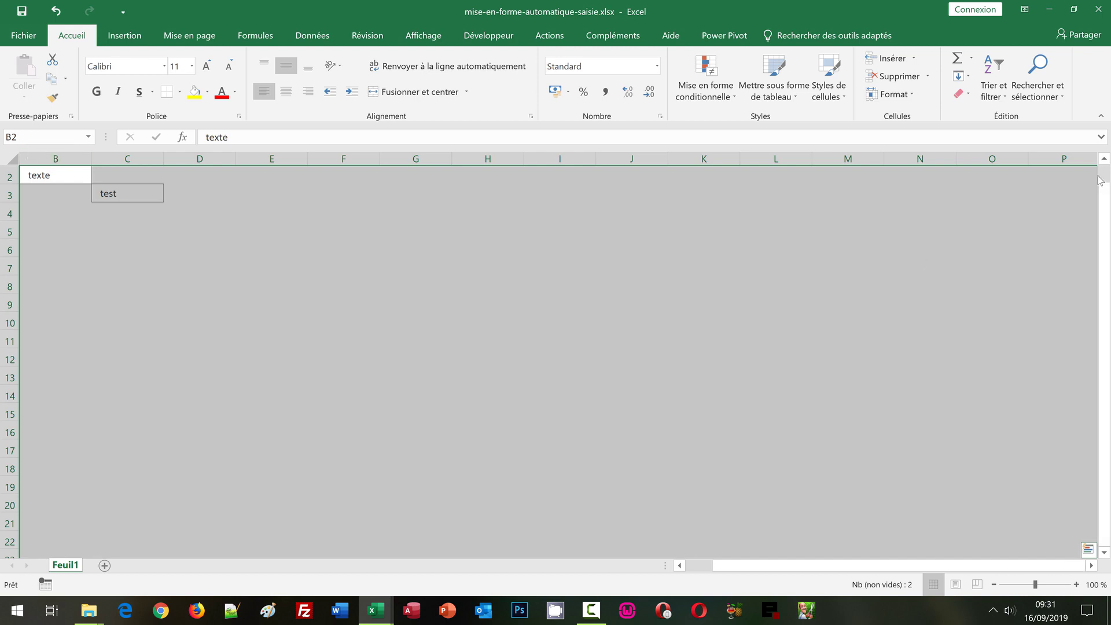
pyautogui.scroll(1, 1104, 177)
pyautogui.click(689, 570)
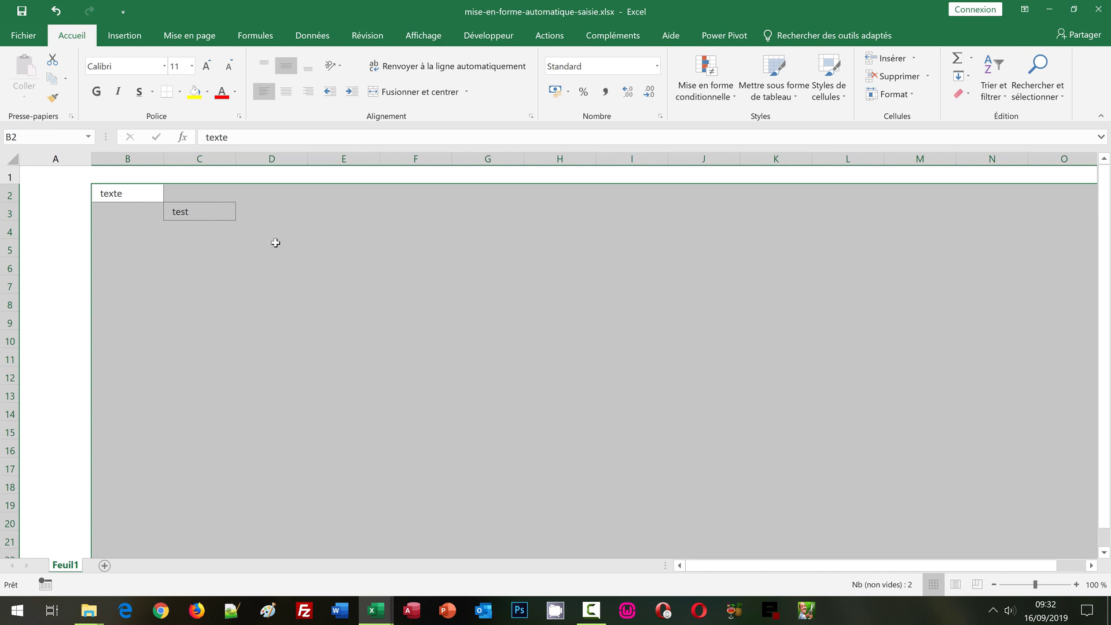
# Step: Create a new conditional formatting rule of the formula-based type
pyautogui.click(710, 99)
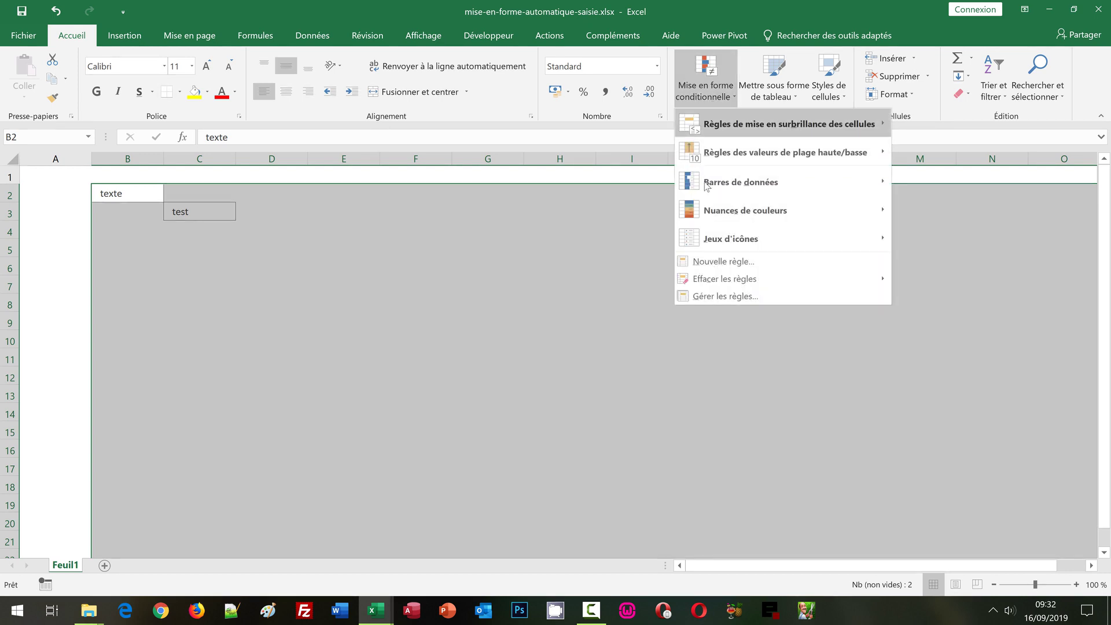
pyautogui.click(696, 266)
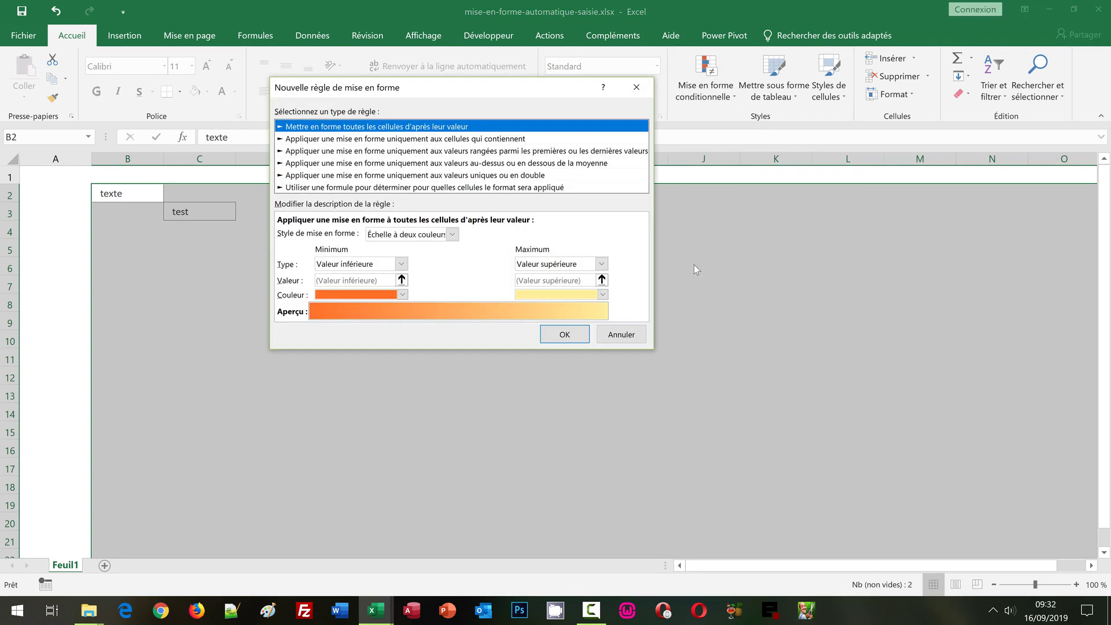
pyautogui.click(324, 188)
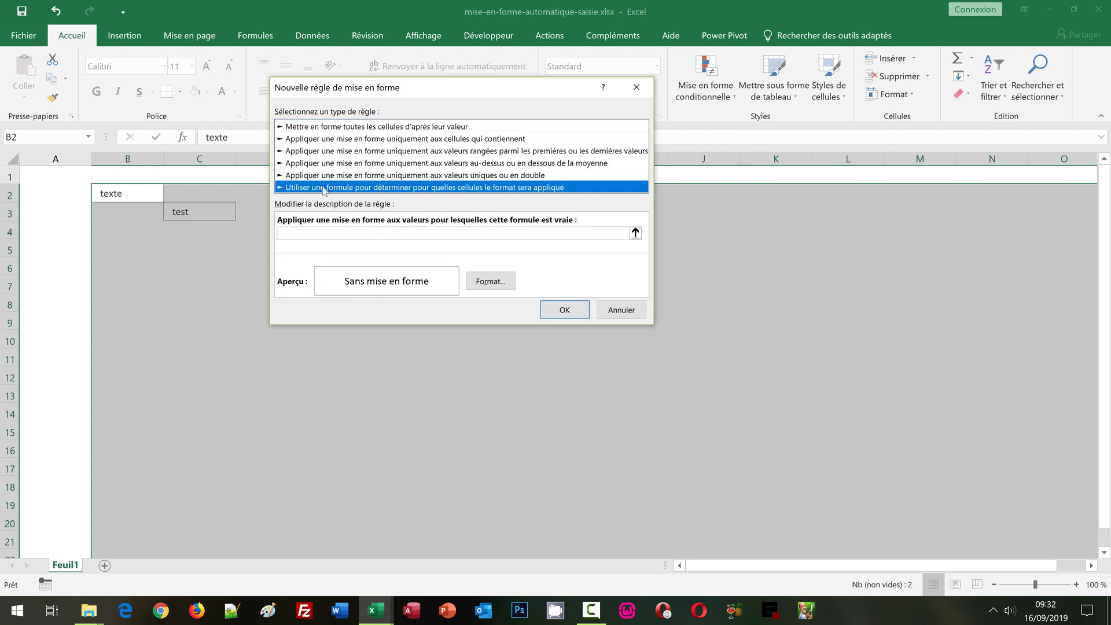
pyautogui.click(294, 232)
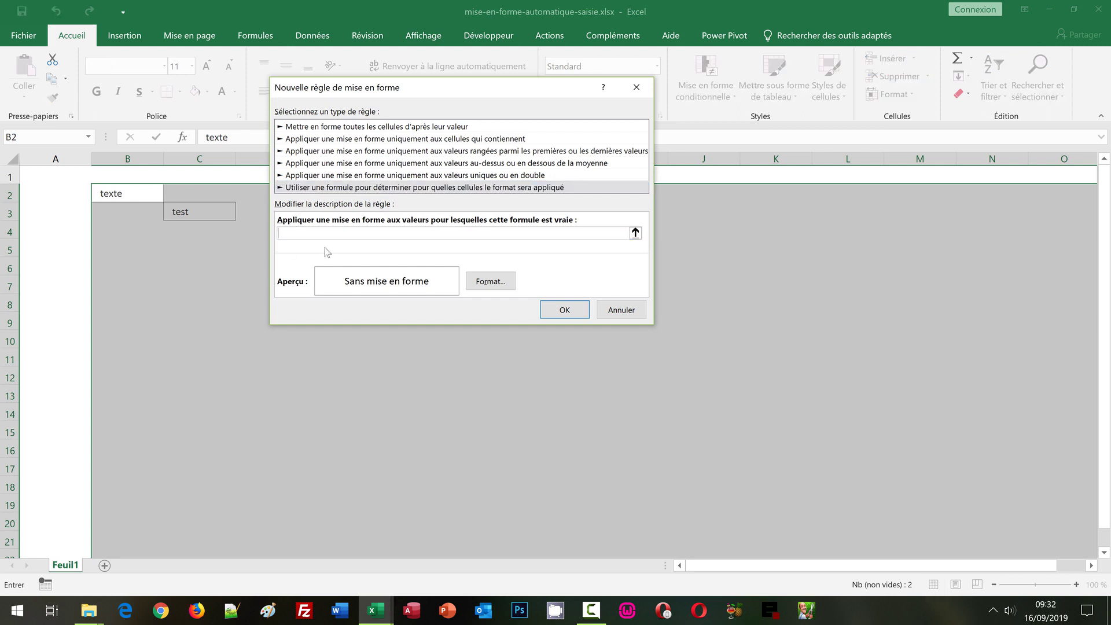
# Step: Enter the condition =Et(B1="";A2="";B2<>"") using relative references to B1, A2 and B2
pyautogui.write('=Et(')
pyautogui.click(131, 171)
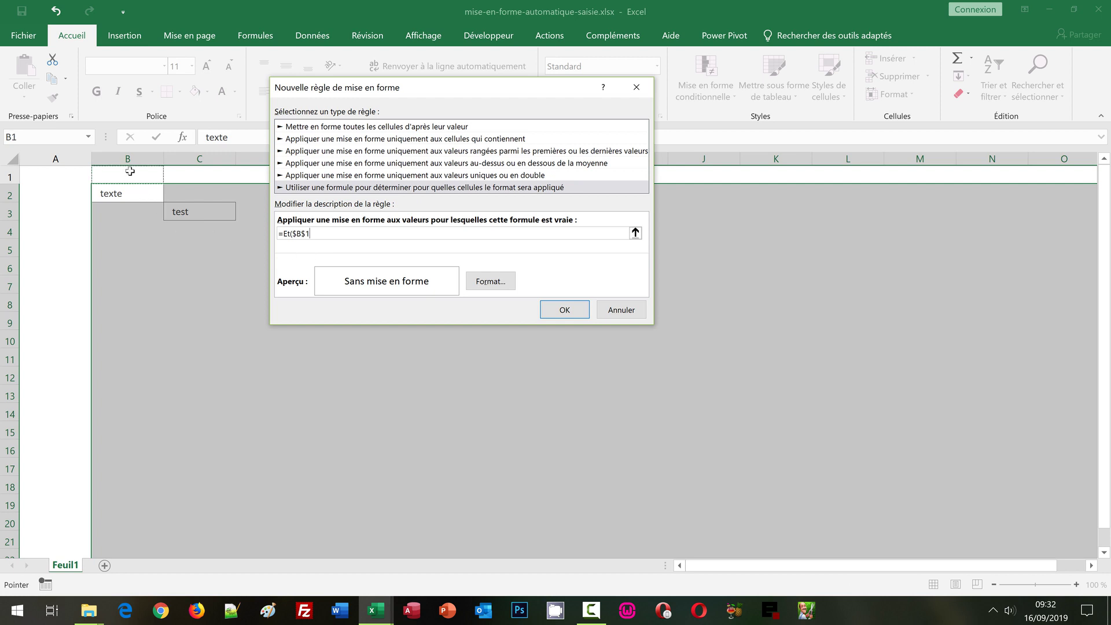
pyautogui.press('F4')
pyautogui.press('F4')
pyautogui.press('F4')
pyautogui.write('=""')
pyautogui.write(';')
pyautogui.click(72, 196)
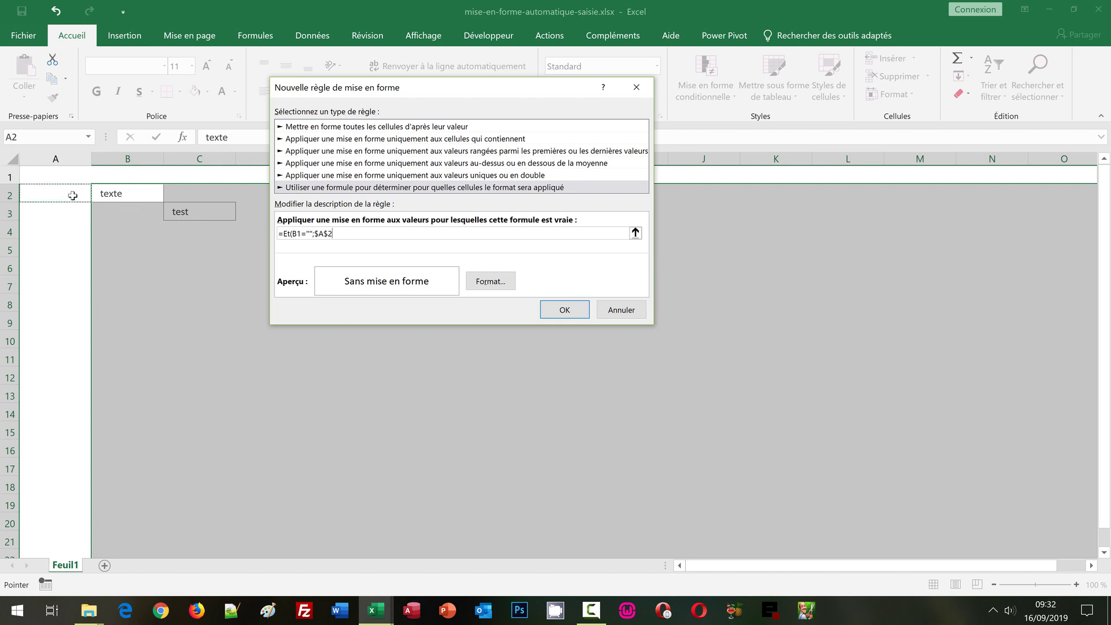
pyautogui.press('F4')
pyautogui.press('F4')
pyautogui.press('F4')
pyautogui.write('=')
pyautogui.write('""')
pyautogui.write(';')
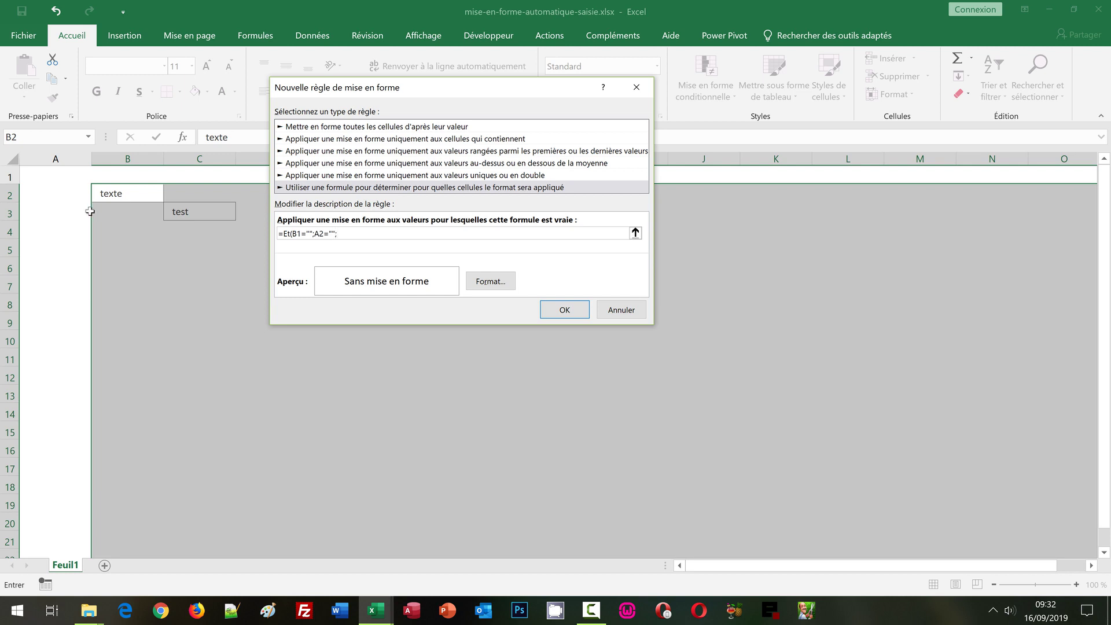
pyautogui.click(140, 196)
pyautogui.press('F4')
pyautogui.press('F4')
pyautogui.press('F4')
pyautogui.write('<')
pyautogui.write('>""')
pyautogui.write(')')
# Step: Finish the formula and give the rule's format a light blue two-colour gradient fill
pyautogui.write(')')
pyautogui.click(491, 282)
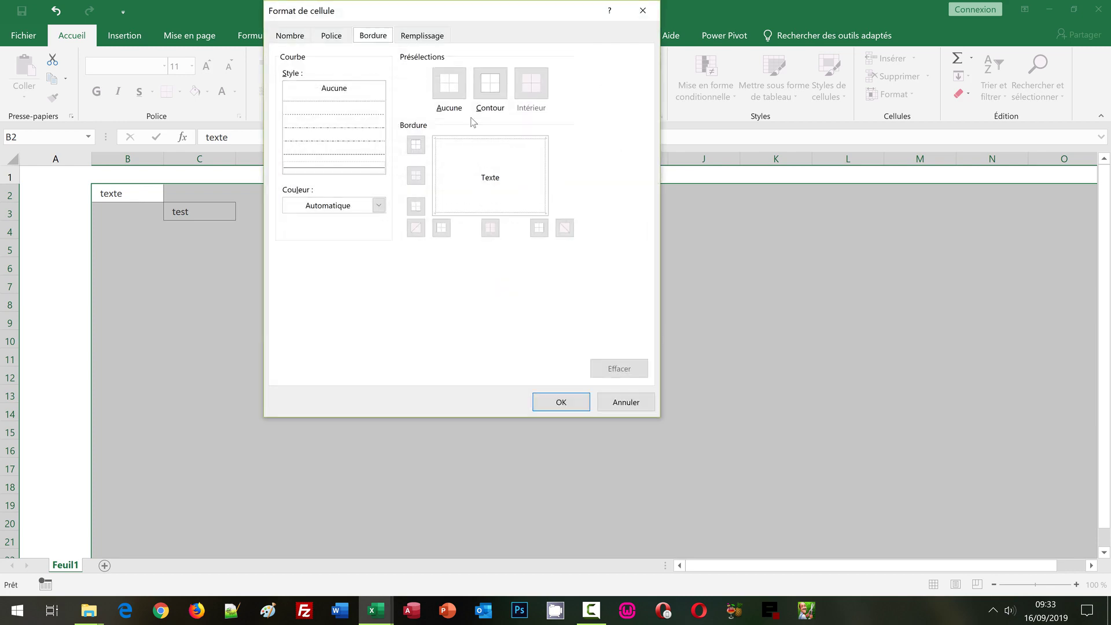
pyautogui.click(424, 37)
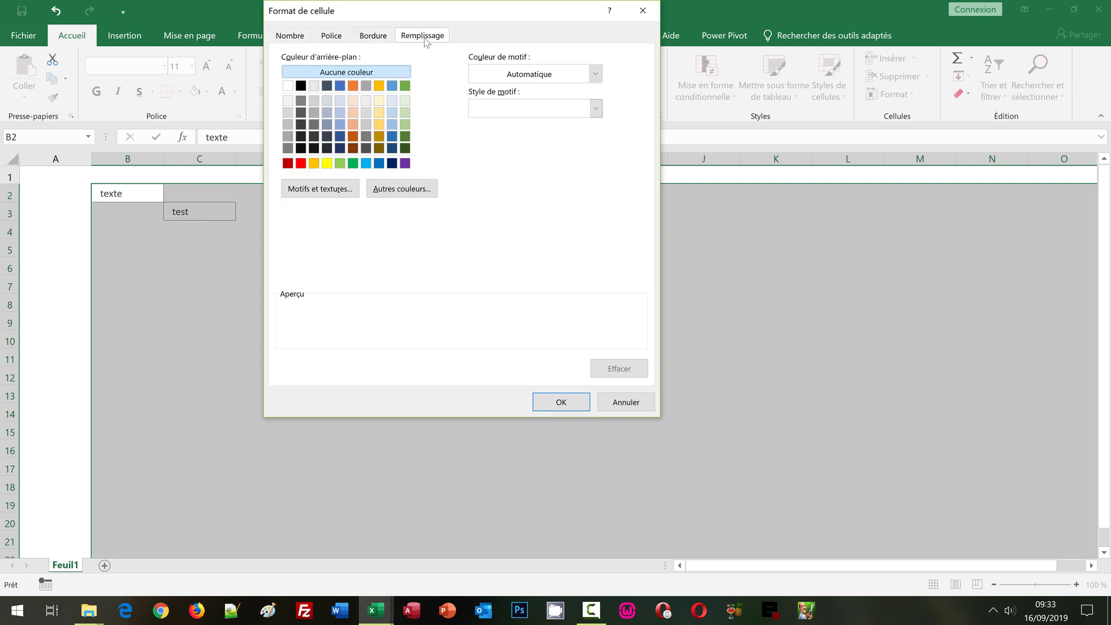
pyautogui.click(393, 100)
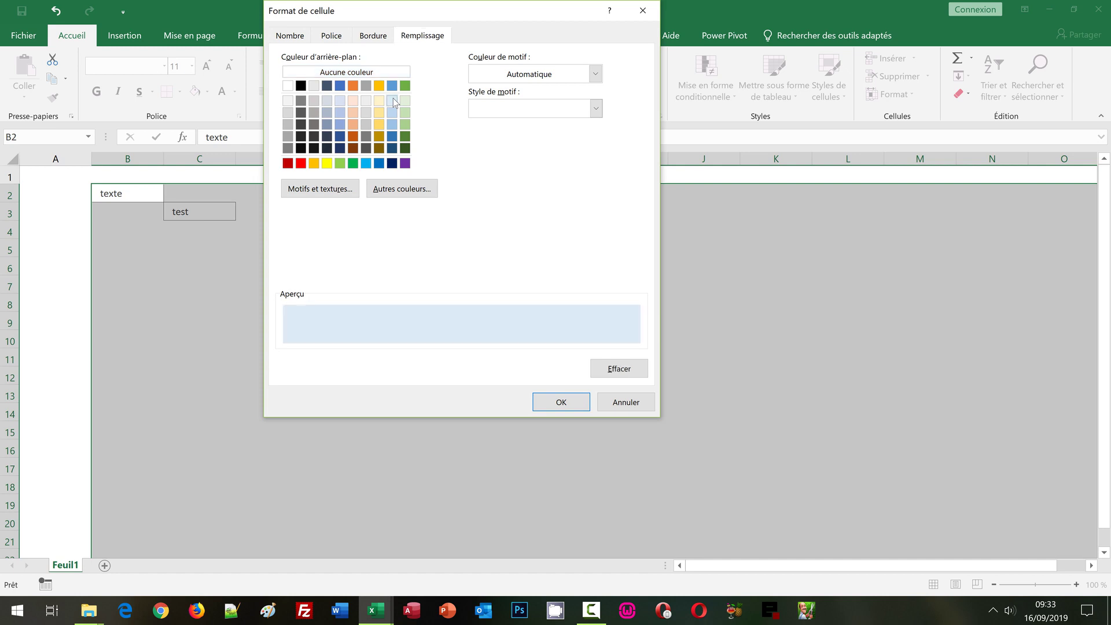
pyautogui.click(340, 195)
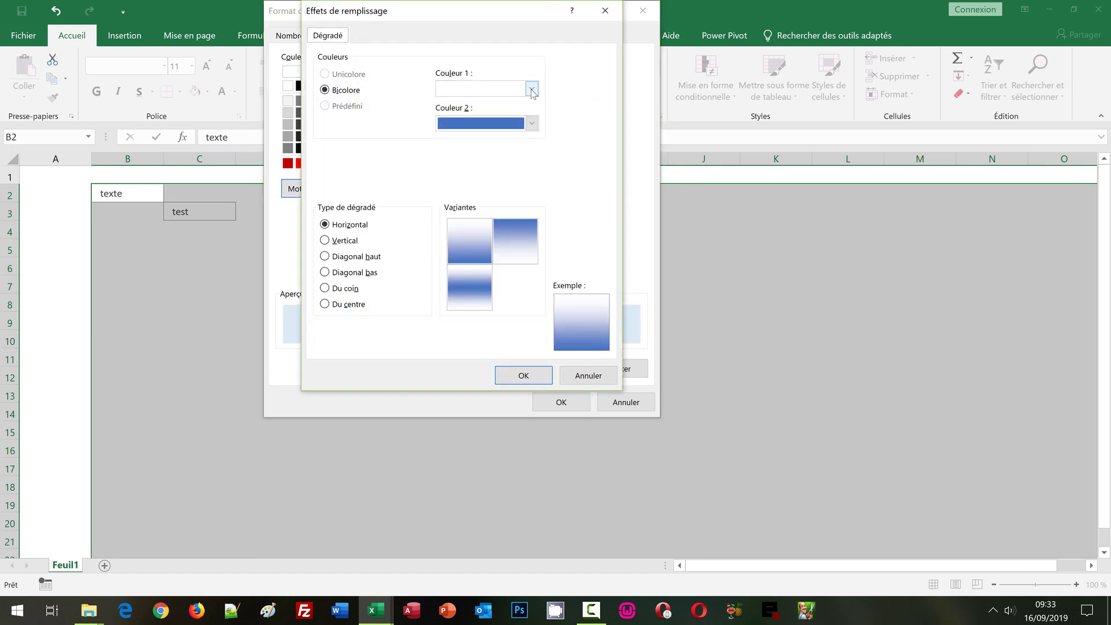
pyautogui.click(531, 90)
pyautogui.click(486, 129)
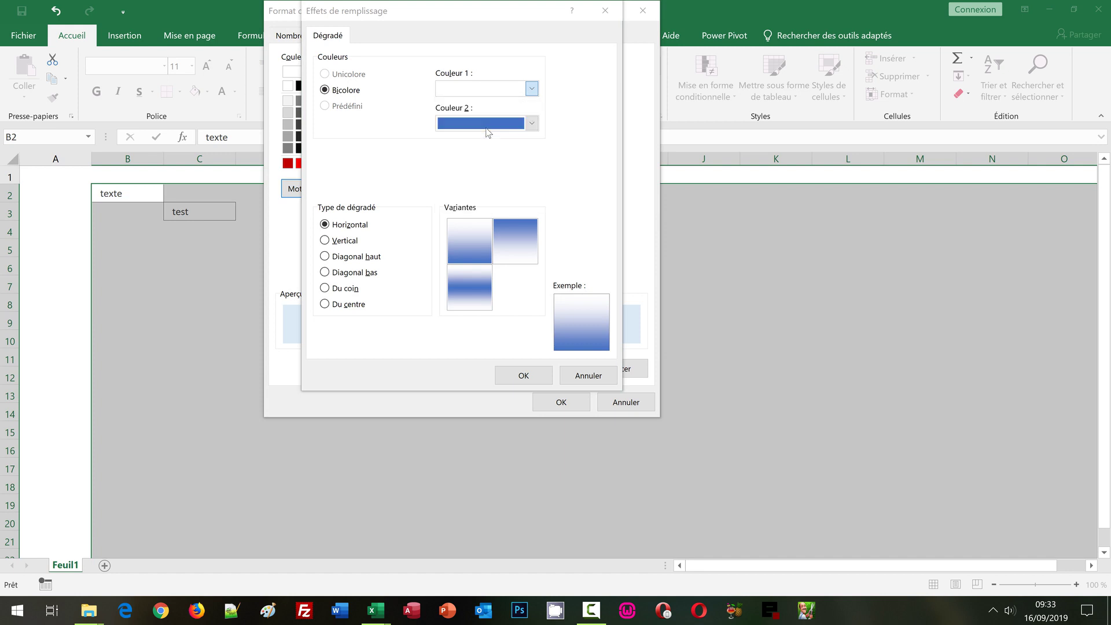
pyautogui.click(492, 129)
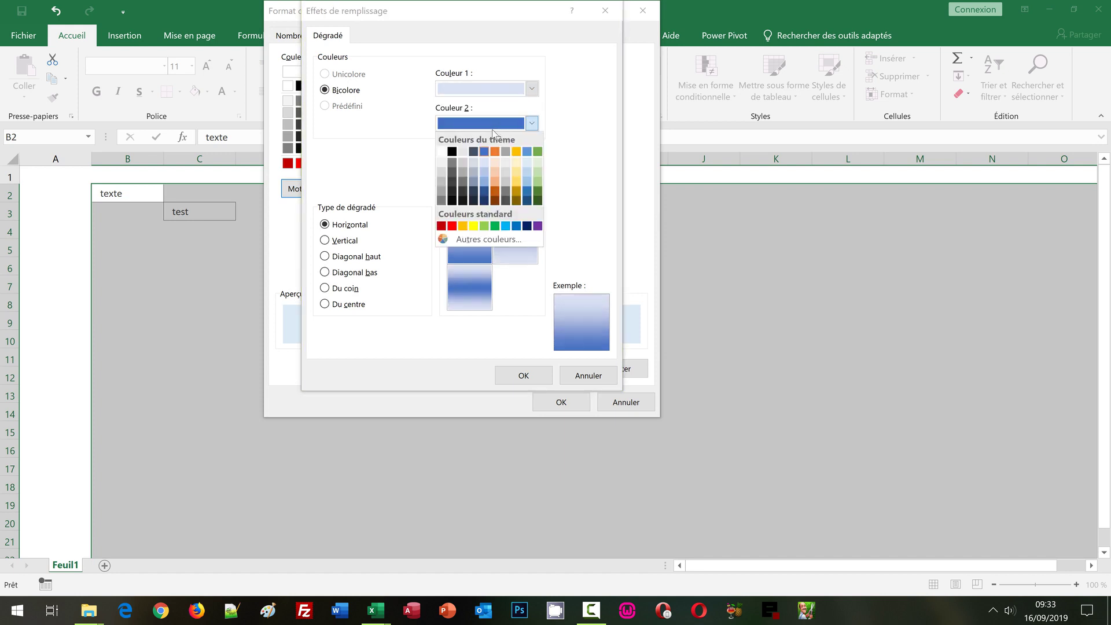
pyautogui.click(483, 172)
pyautogui.click(524, 375)
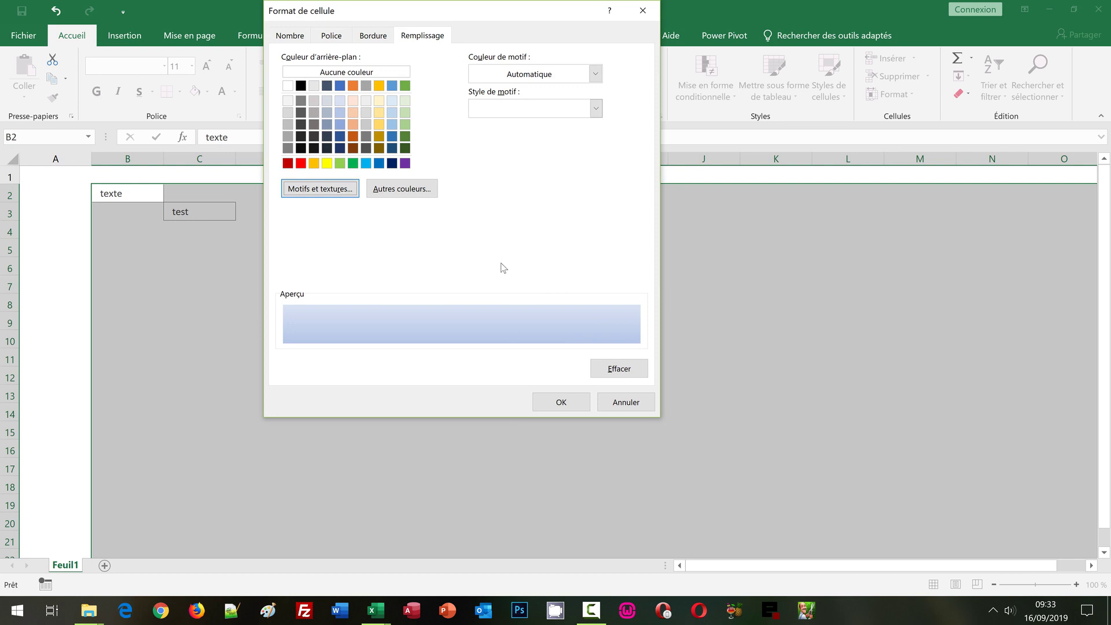
# Step: Add solid dark blue top, bottom and left borders, leaving the right edge without a border
pyautogui.click(379, 37)
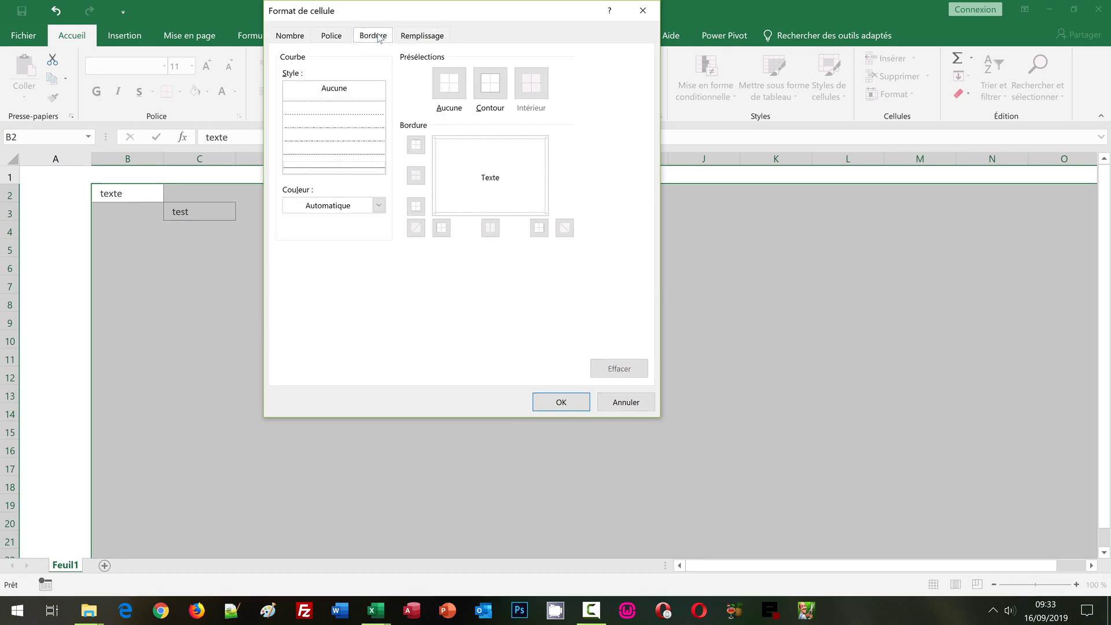
pyautogui.click(369, 171)
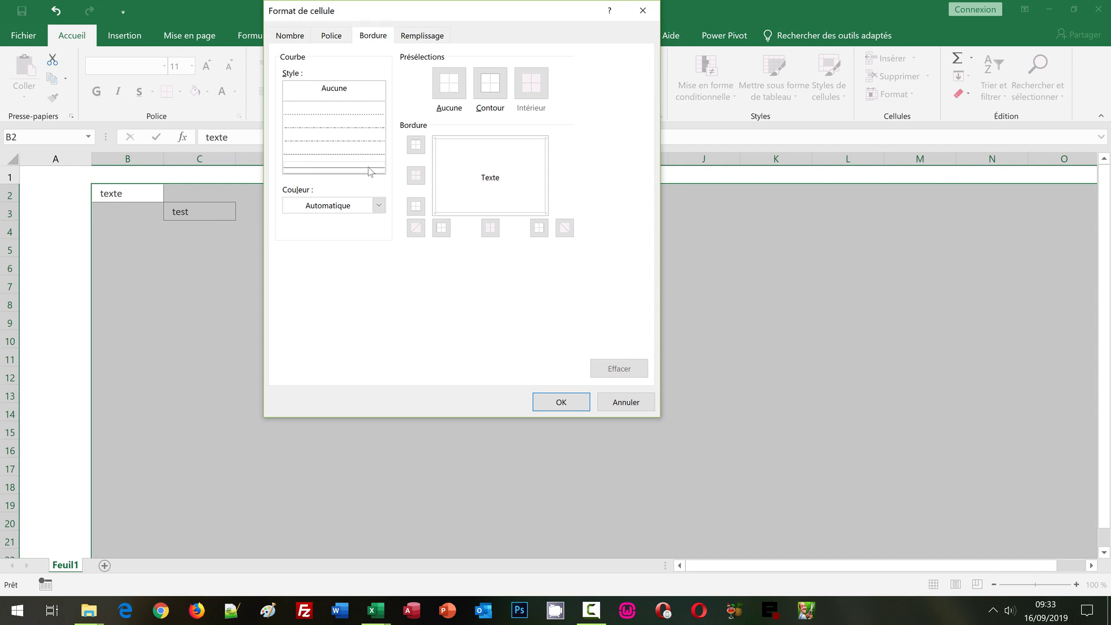
pyautogui.click(371, 206)
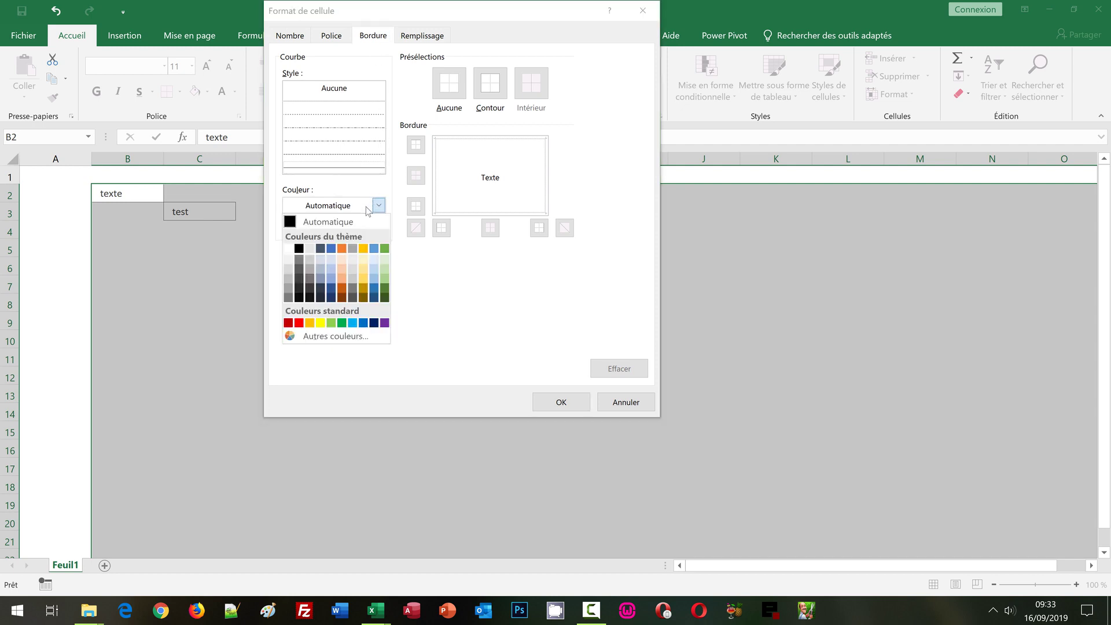
pyautogui.click(331, 288)
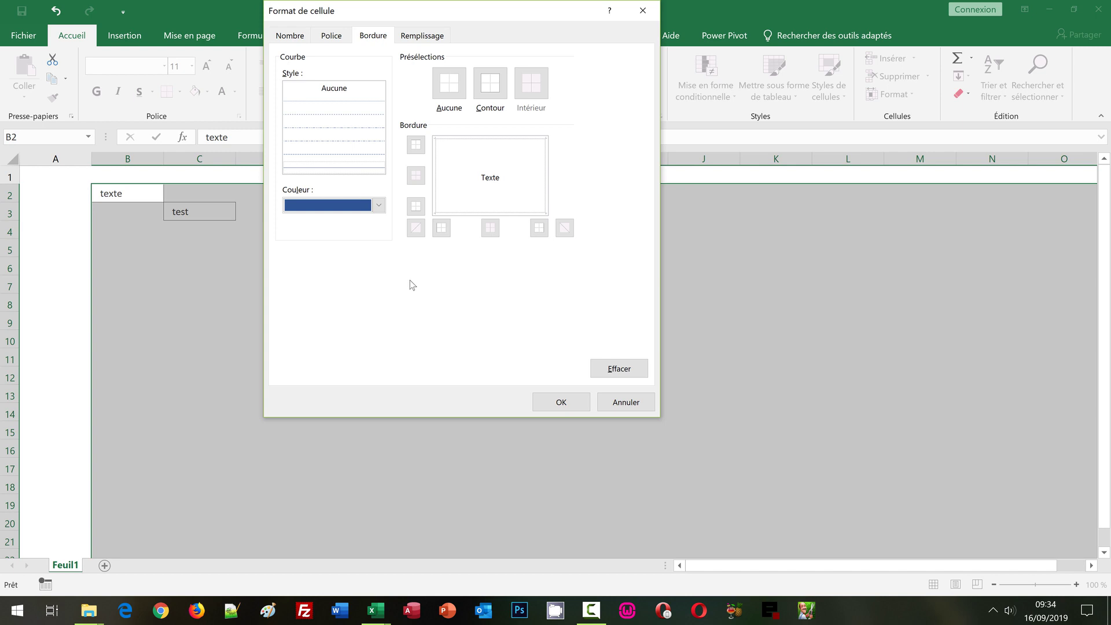
pyautogui.click(496, 88)
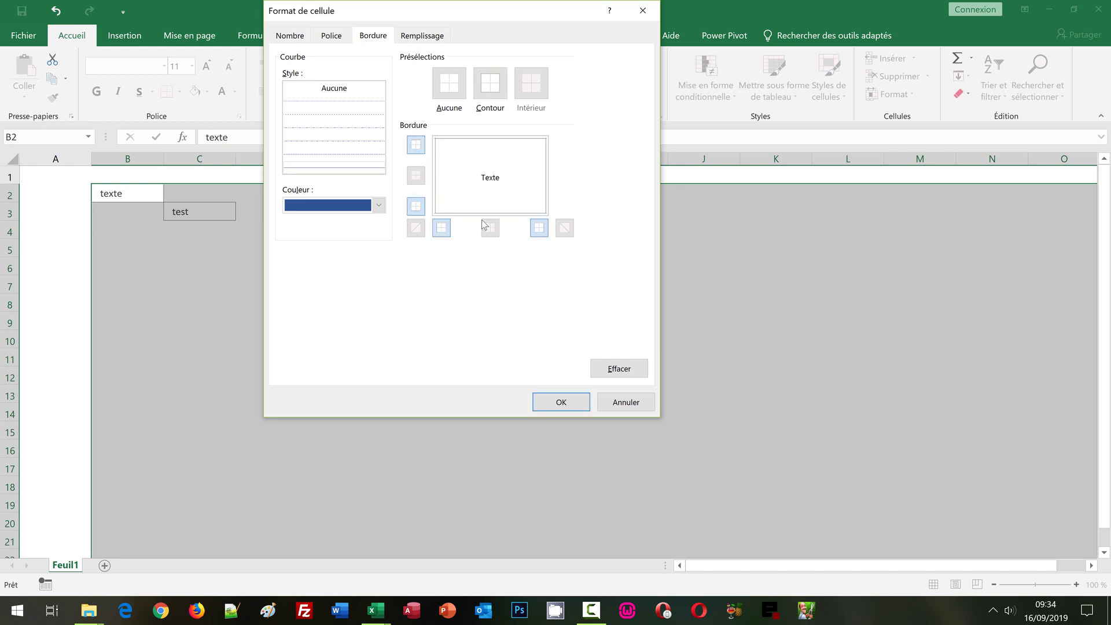
pyautogui.click(547, 160)
# Step: Make the rule's text bold and dark blue, then save the rule so B2 and C3 get styled
pyautogui.click(334, 40)
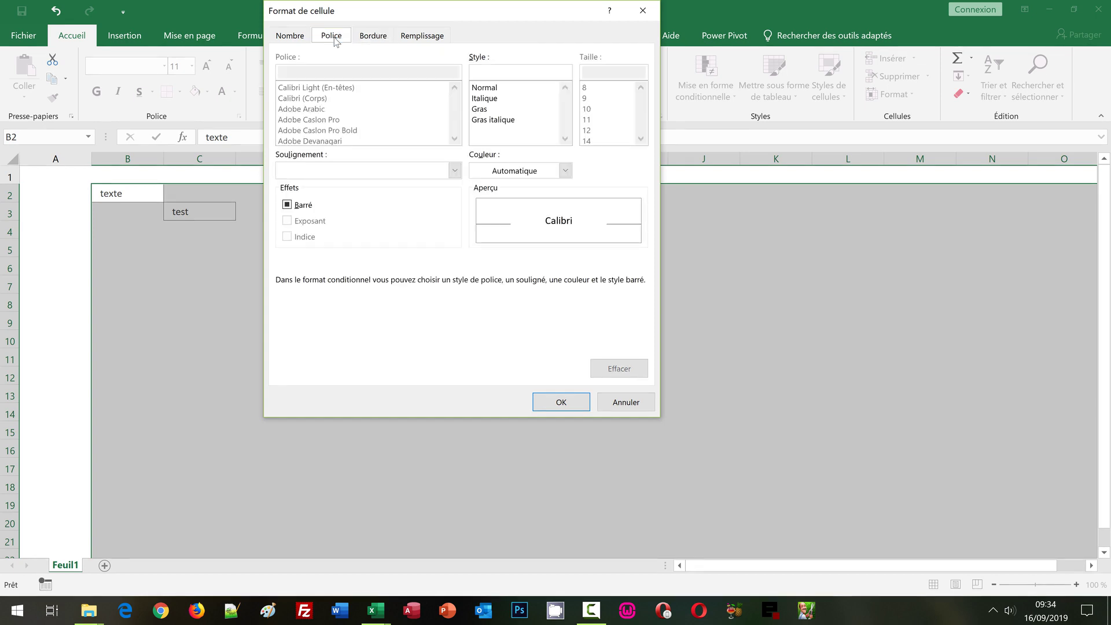
pyautogui.click(485, 109)
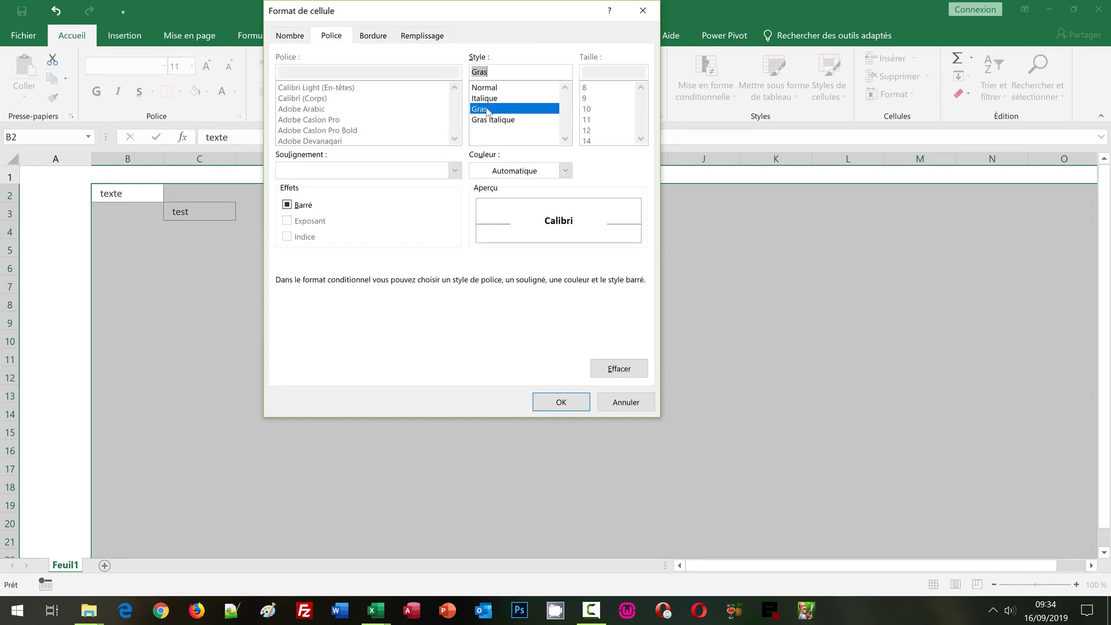
pyautogui.click(507, 171)
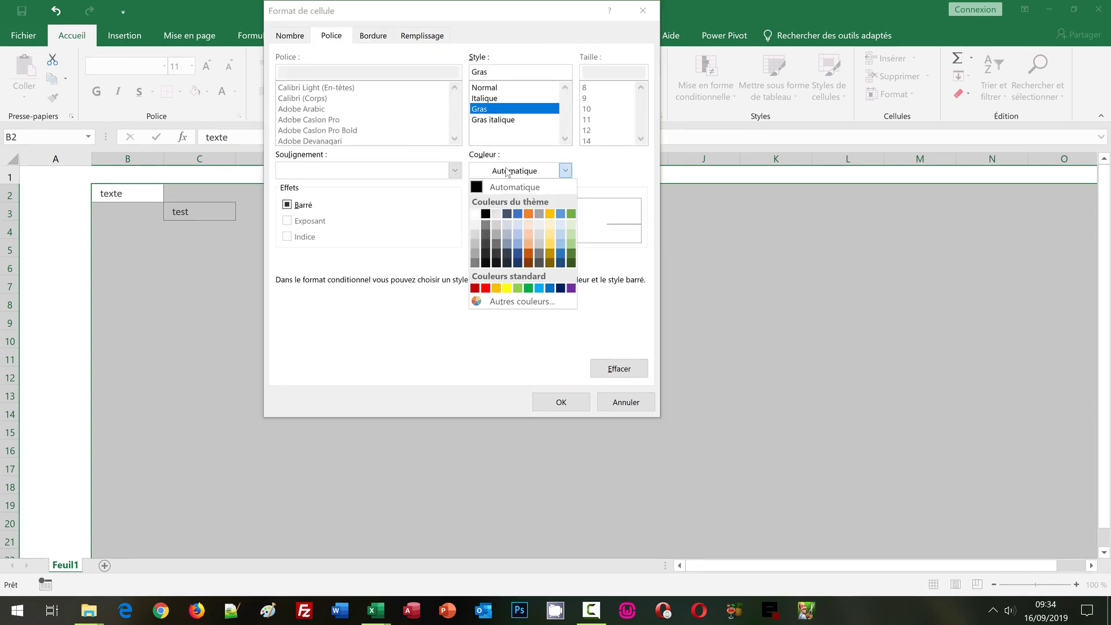
pyautogui.click(518, 257)
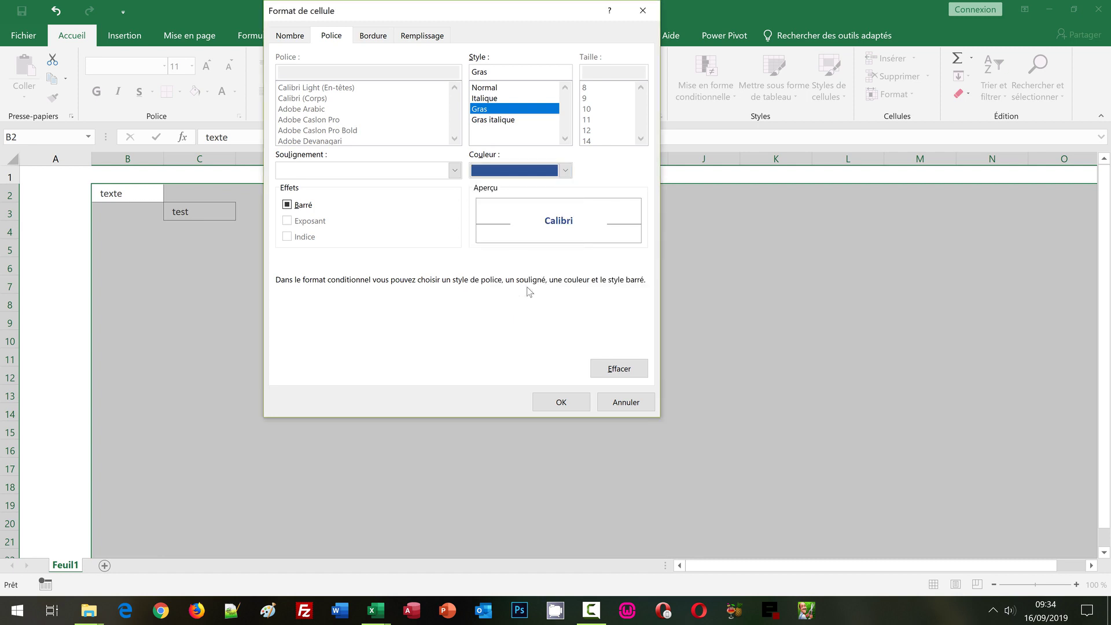
pyautogui.click(558, 401)
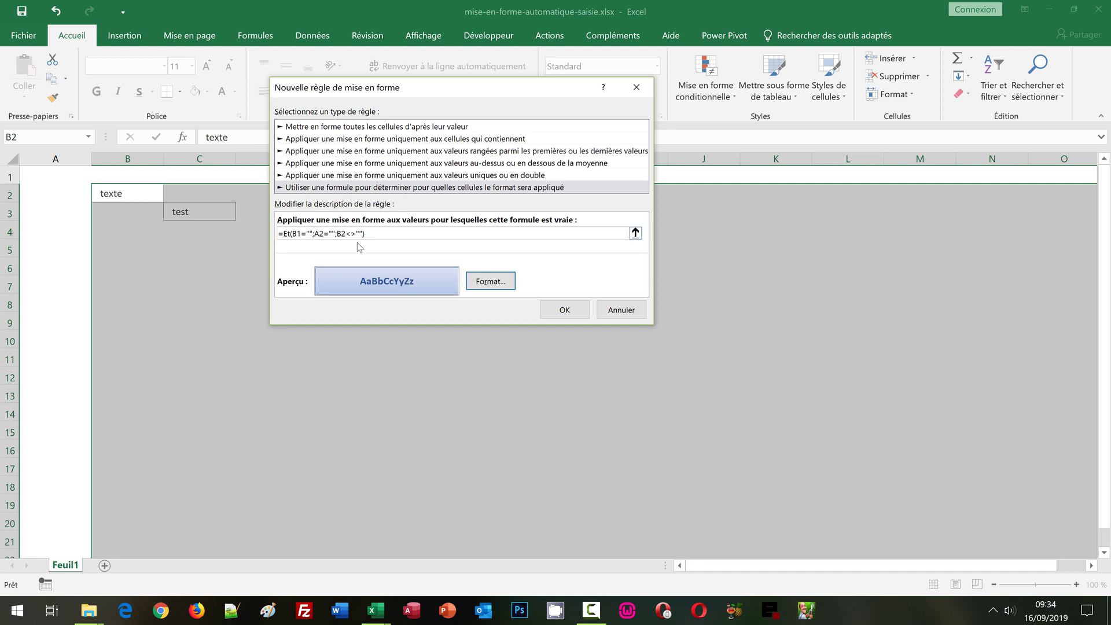
pyautogui.click(566, 311)
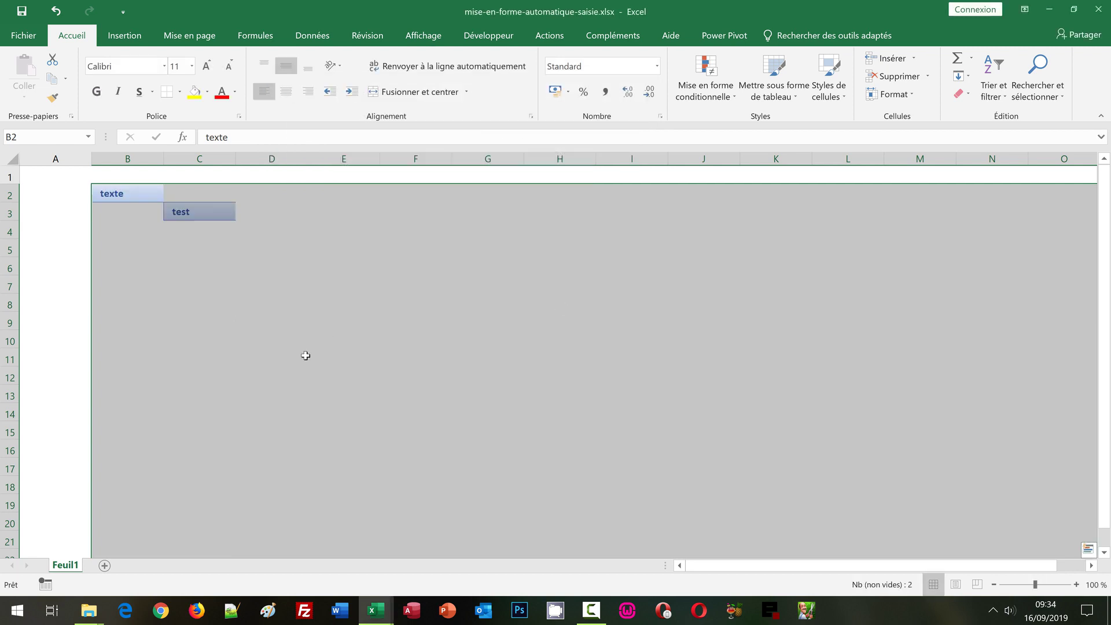
# Step: Enter 'text' in C2 and 'test' in B3
pyautogui.click(224, 253)
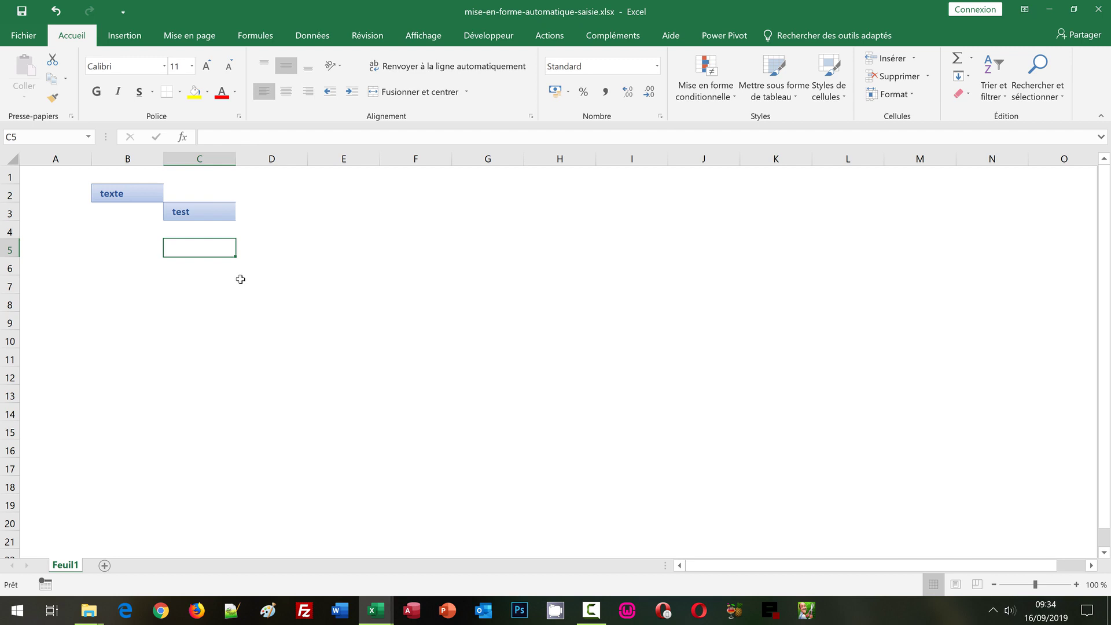
pyautogui.click(212, 192)
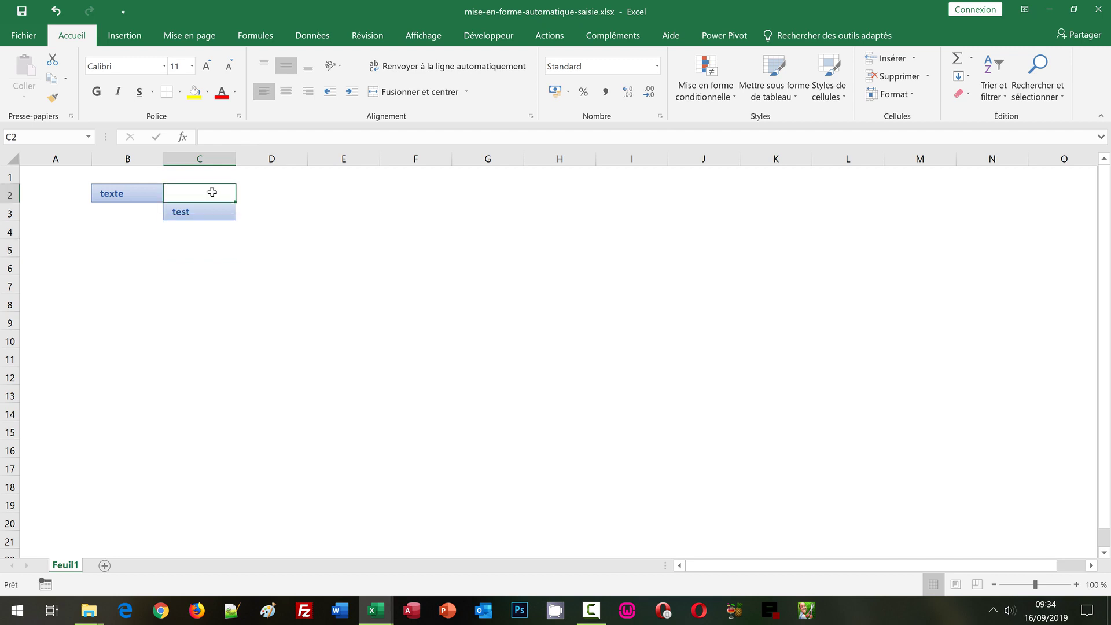
pyautogui.write('text')
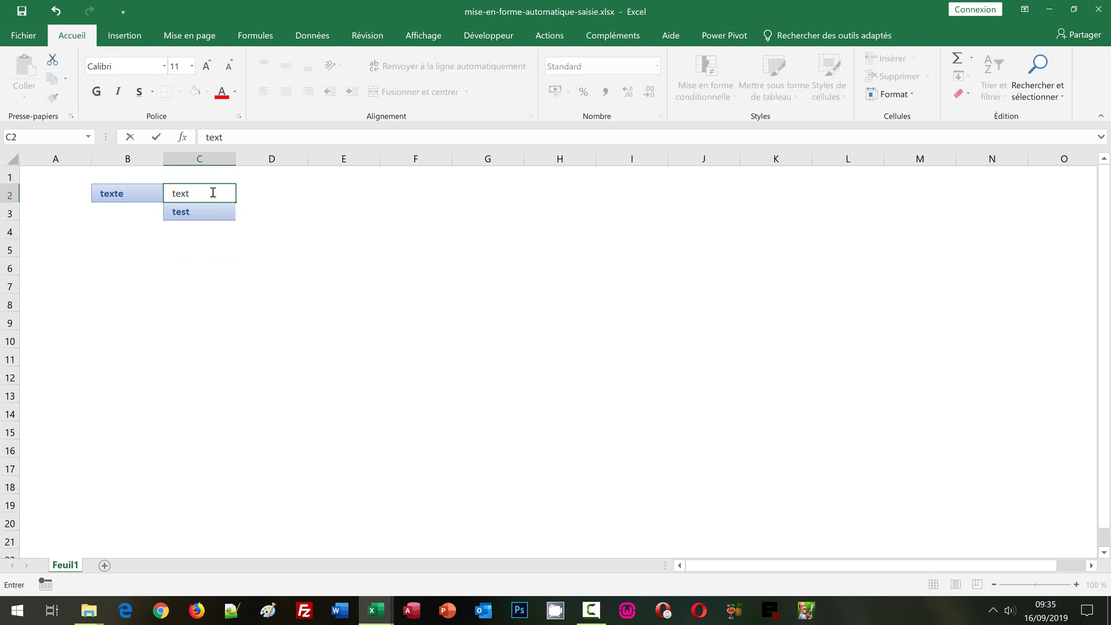
pyautogui.press('Return')
pyautogui.click(143, 211)
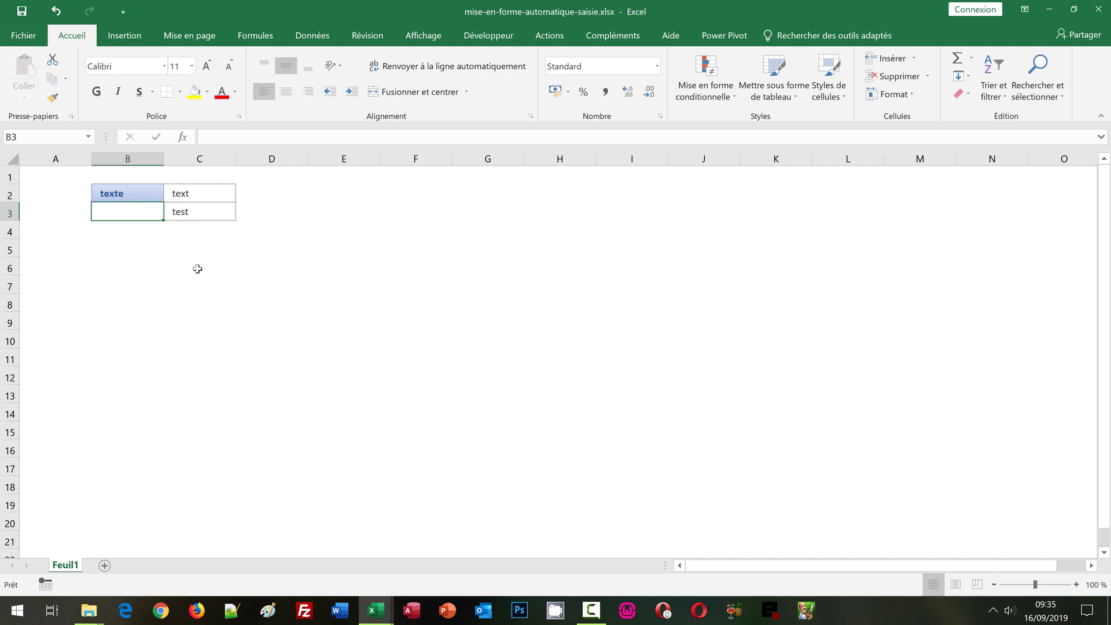
pyautogui.write('test')
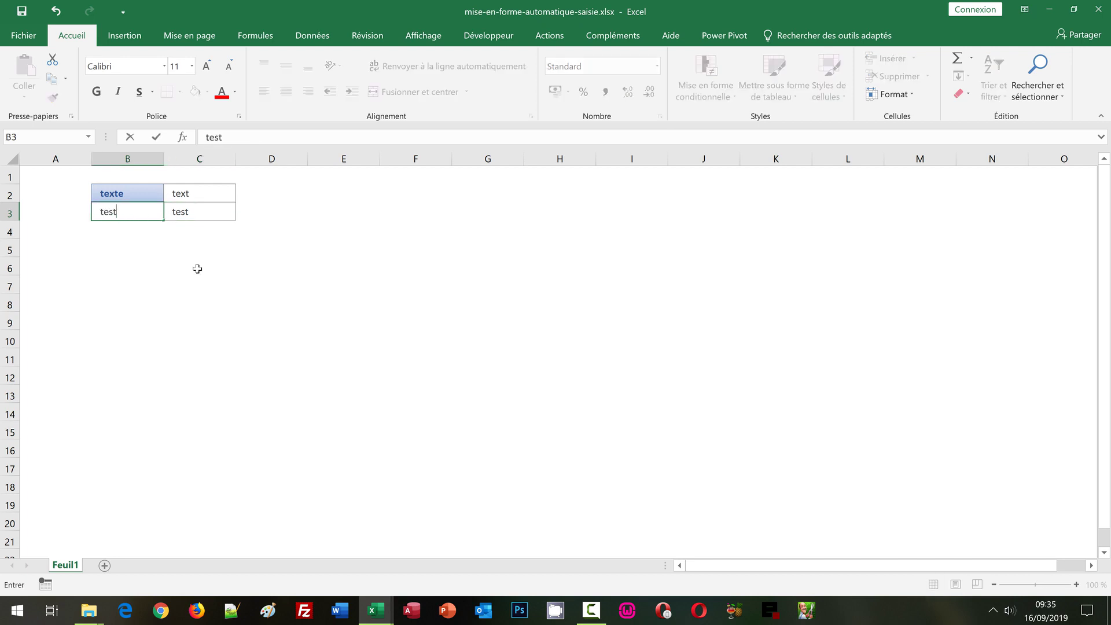
pyautogui.press('Return')
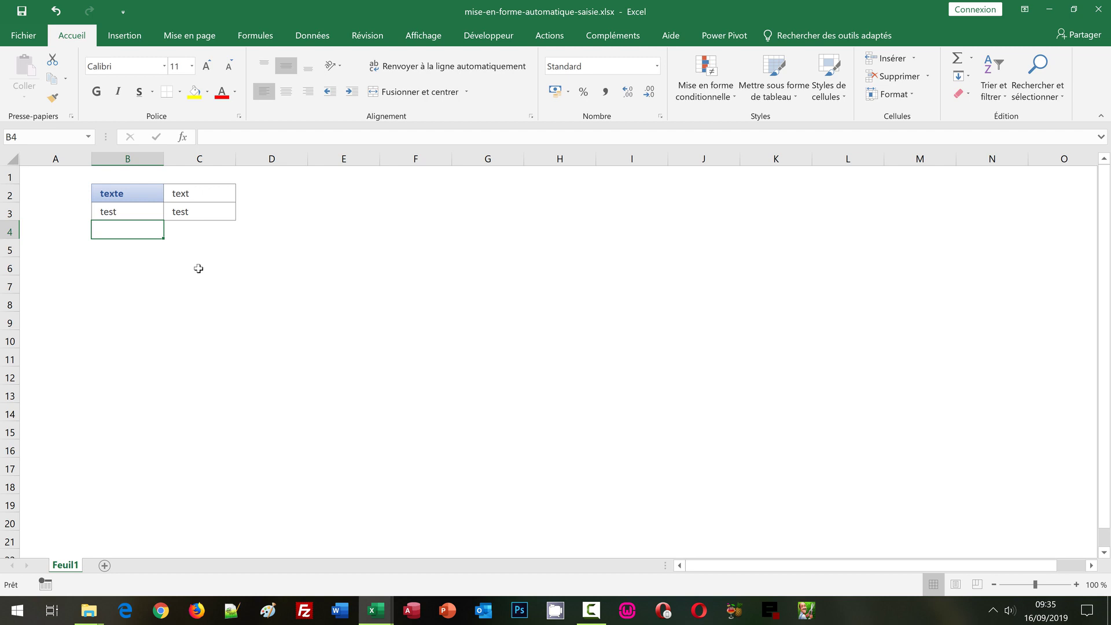
# Step: Select the range B2:Z1000 through the Name Box
pyautogui.click(38, 135)
pyautogui.write('B2:')
pyautogui.write('Z1000')
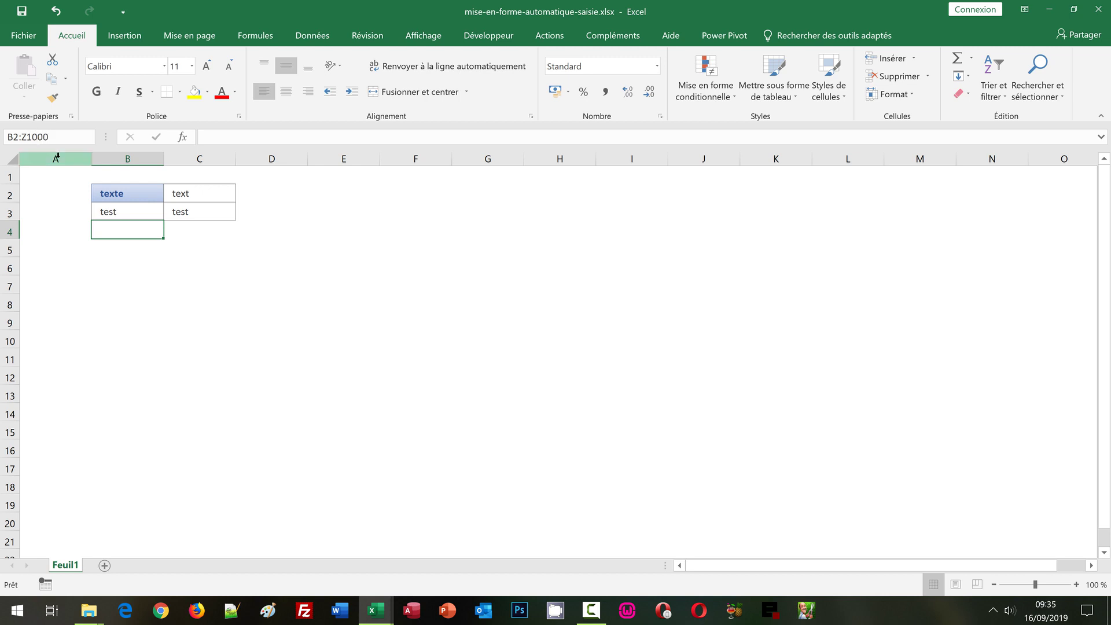
pyautogui.press('Return')
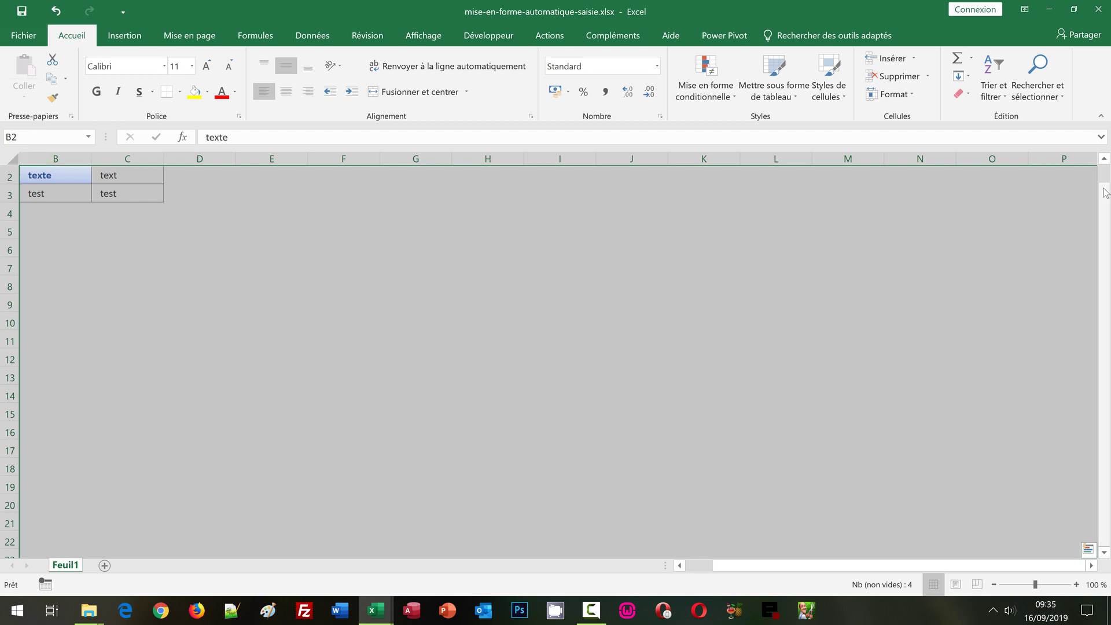
# Step: Start another formula-based conditional formatting rule
pyautogui.scroll(1, 793, 370)
pyautogui.click(694, 567)
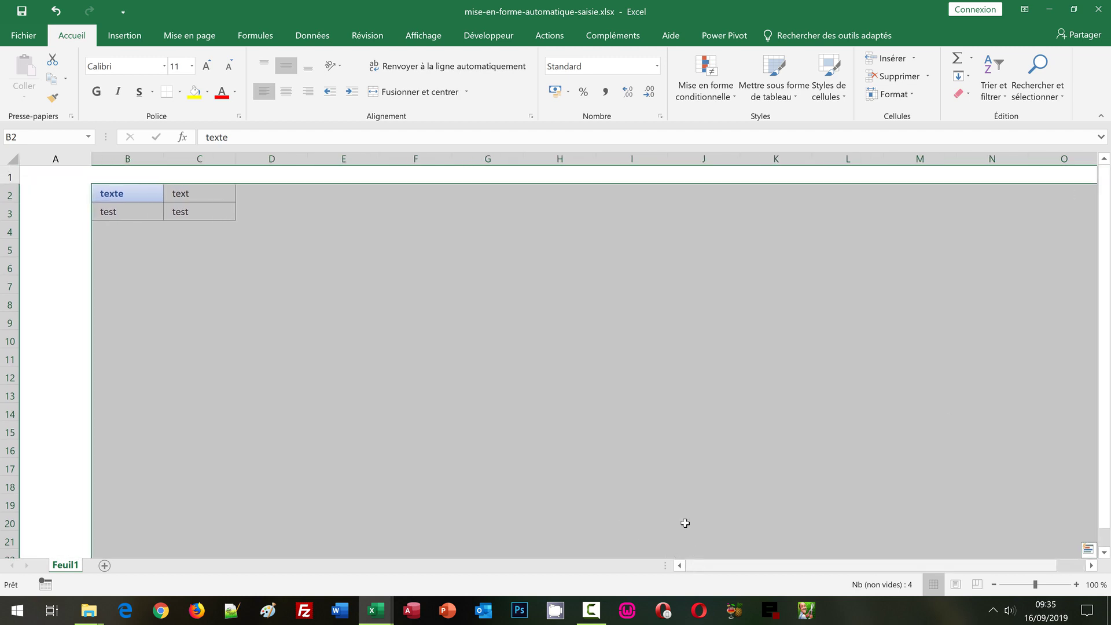
pyautogui.click(705, 95)
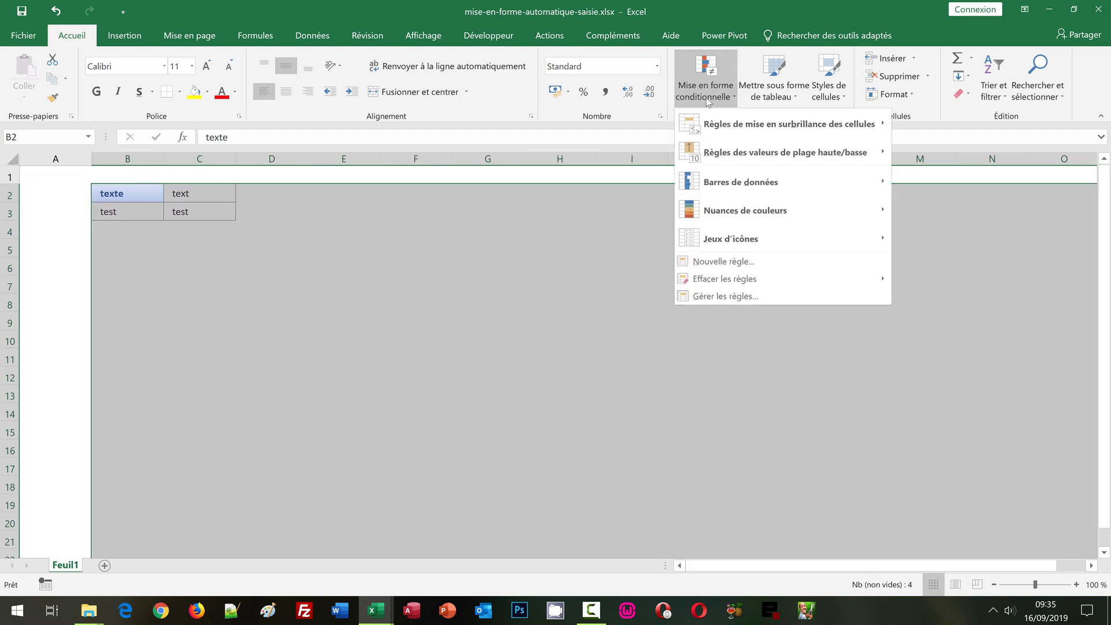
pyautogui.click(725, 262)
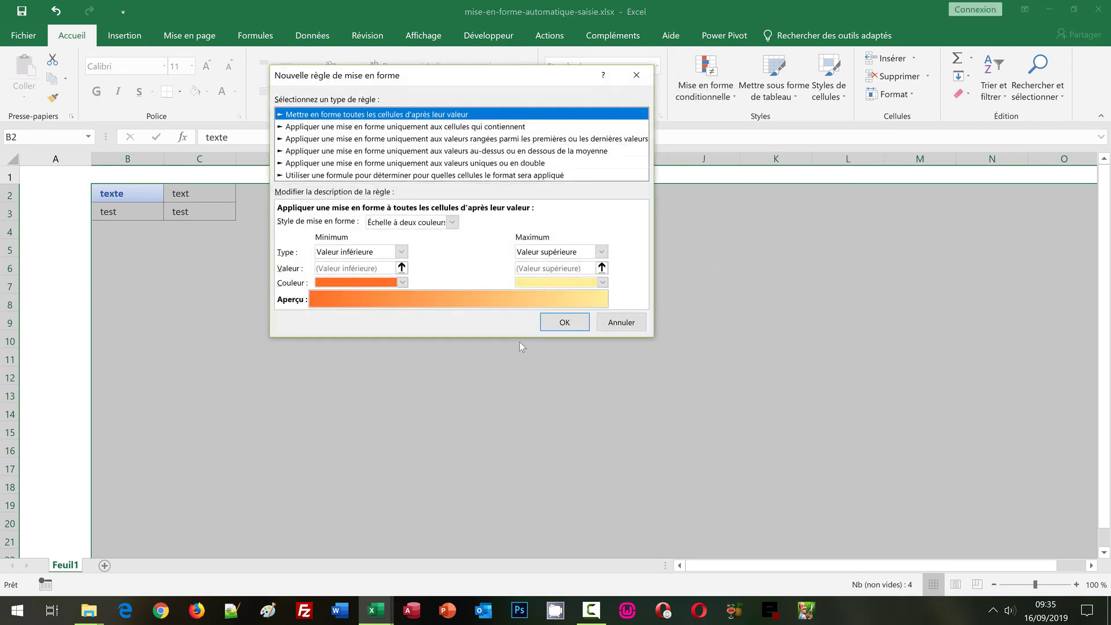
pyautogui.click(304, 176)
pyautogui.click(303, 219)
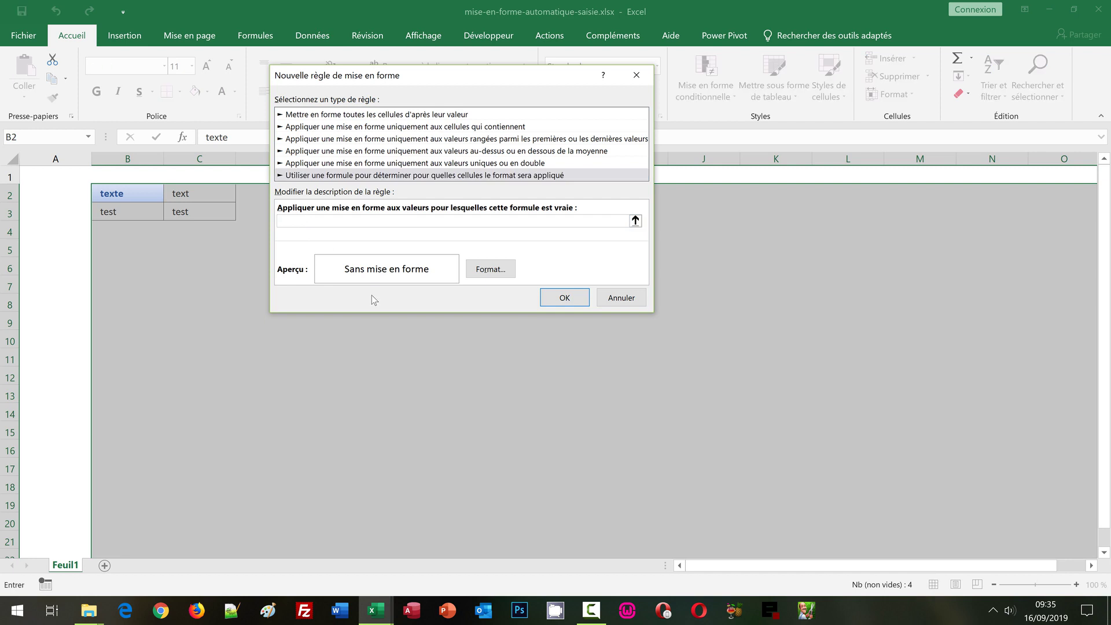
# Step: Enter the condition =ET(B1="";A2="";C2="";B2<>"") with relative references to B1, A2, C2 and B2
pyautogui.write('=ET')
pyautogui.write('T')
pyautogui.press('BackSpace')
pyautogui.write('(')
pyautogui.click(124, 177)
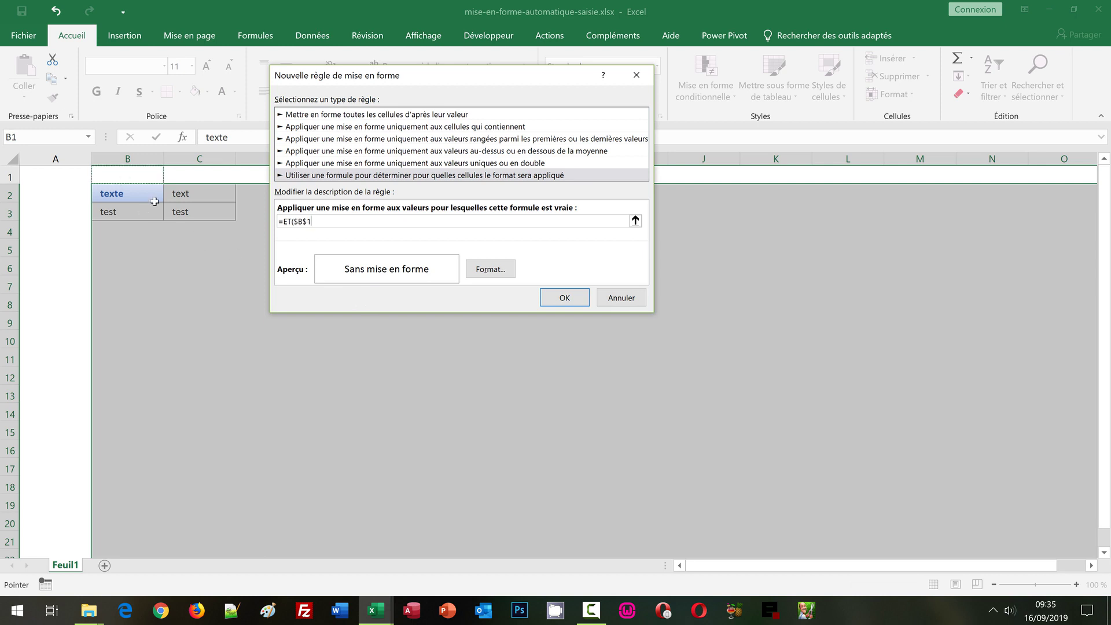
pyautogui.press('F4')
pyautogui.press('F4')
pyautogui.press('F4')
pyautogui.write('=""')
pyautogui.click(77, 189)
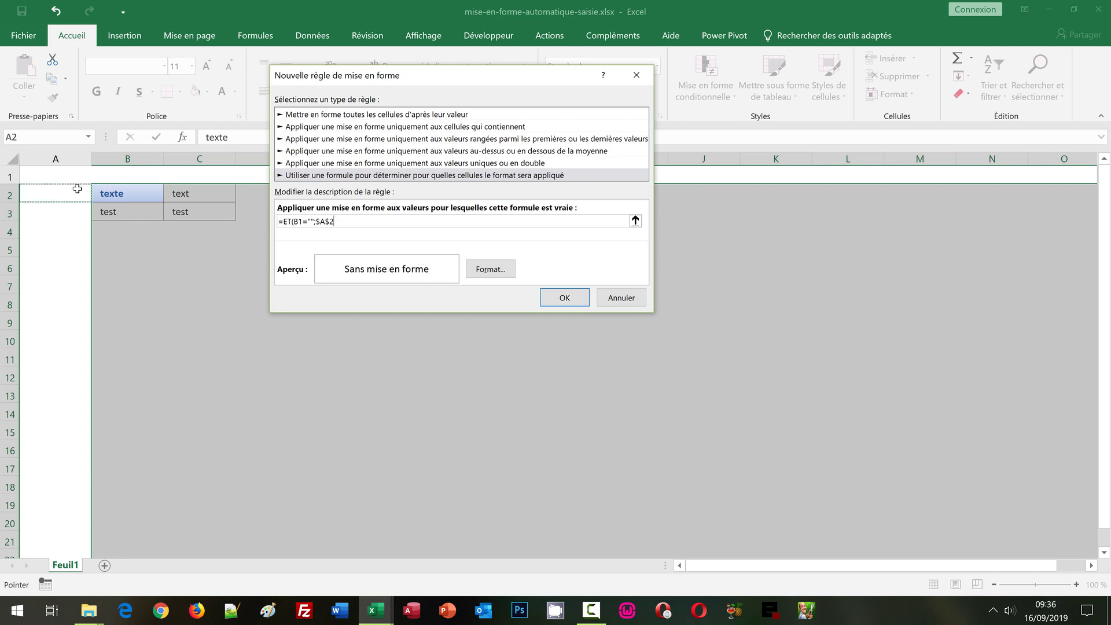
pyautogui.press('F4')
pyautogui.press('F4')
pyautogui.press('F4')
pyautogui.write('="";')
pyautogui.click(194, 192)
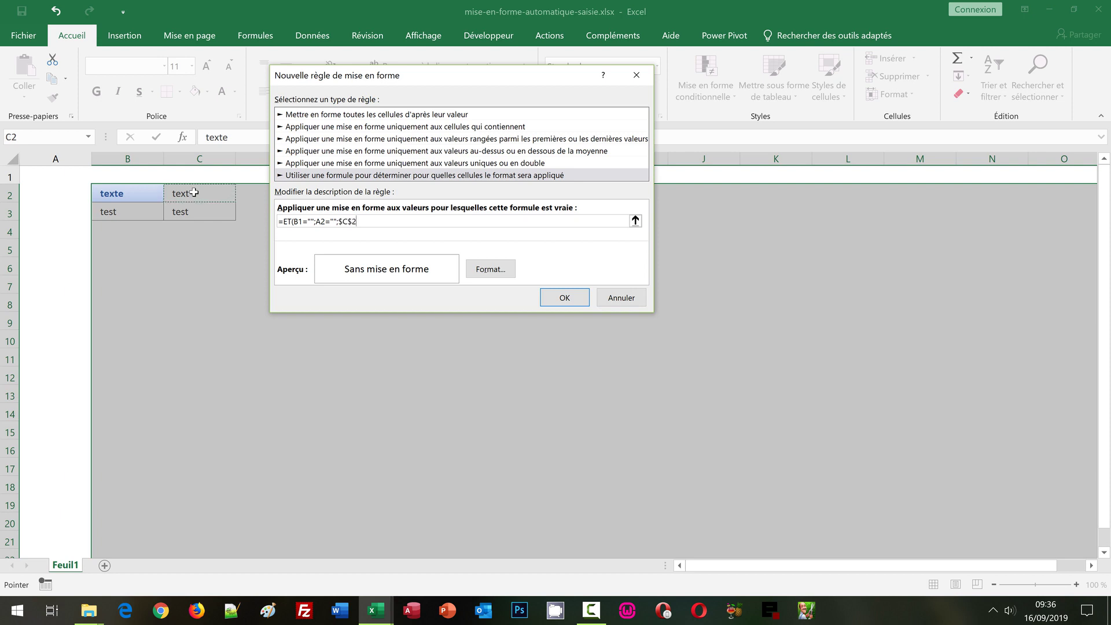
pyautogui.press('F4')
pyautogui.press('F4')
pyautogui.press('F4')
pyautogui.write('=')
pyautogui.write('"";')
pyautogui.click(144, 194)
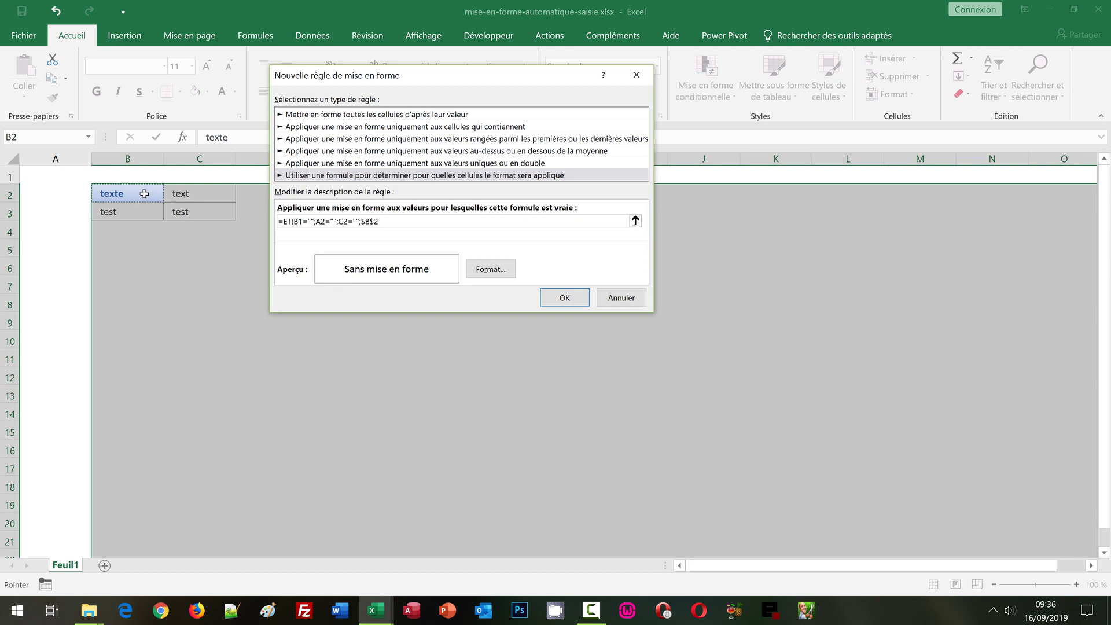
pyautogui.press('F4')
pyautogui.press('F4')
pyautogui.press('F4')
pyautogui.write('<')
pyautogui.write('>"")')
# Step: Give the rule's format a light blue two-colour gradient fill
pyautogui.click(503, 275)
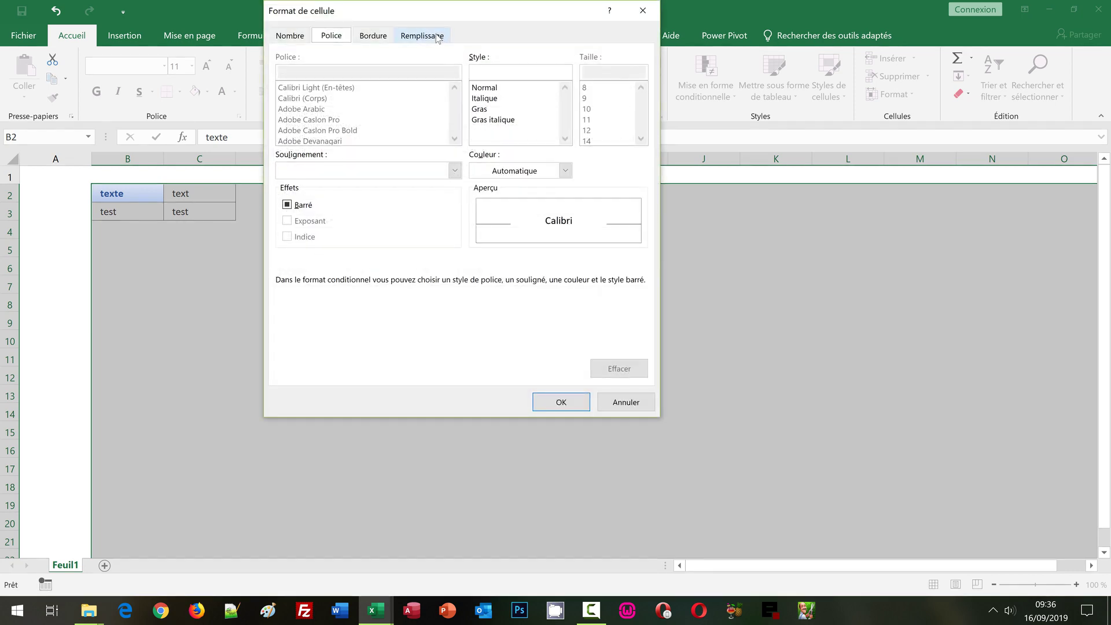
pyautogui.click(438, 38)
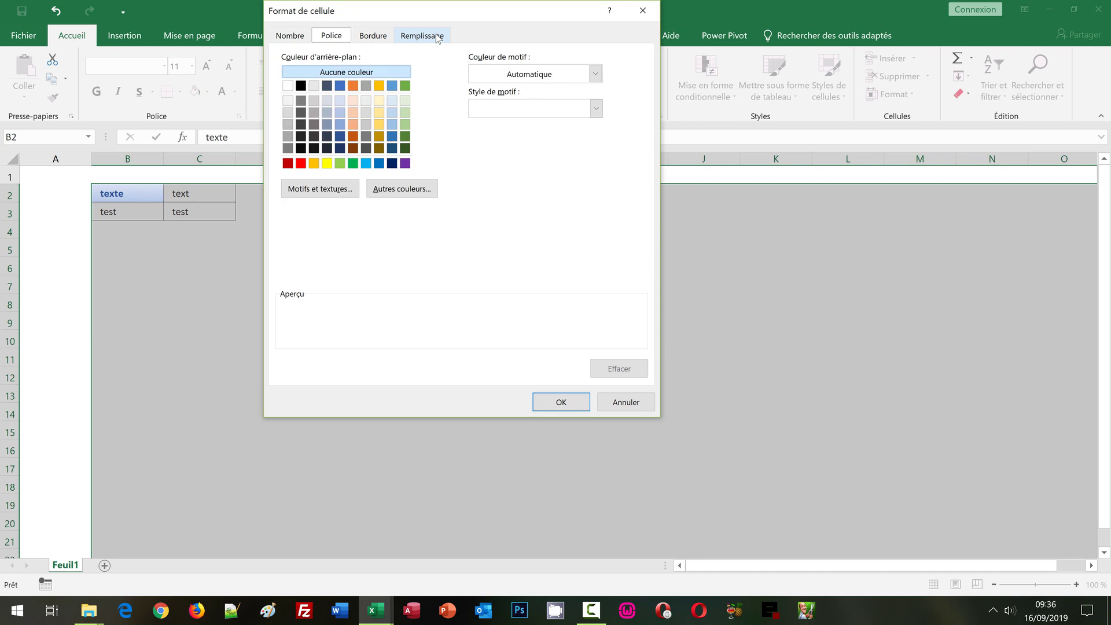
pyautogui.click(351, 190)
pyautogui.click(531, 89)
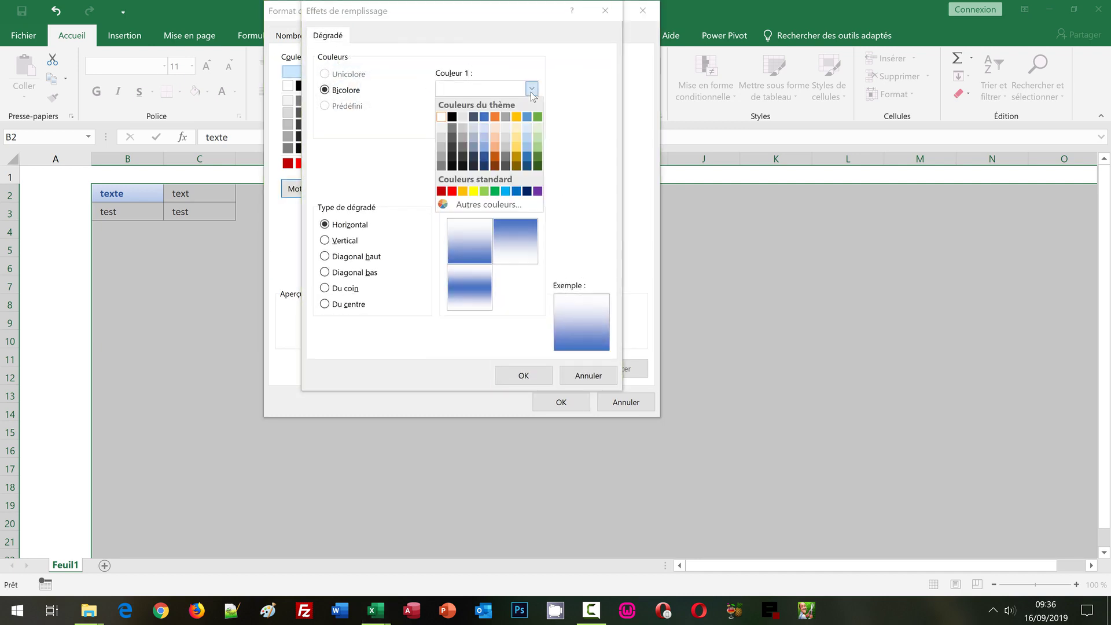
pyautogui.click(491, 128)
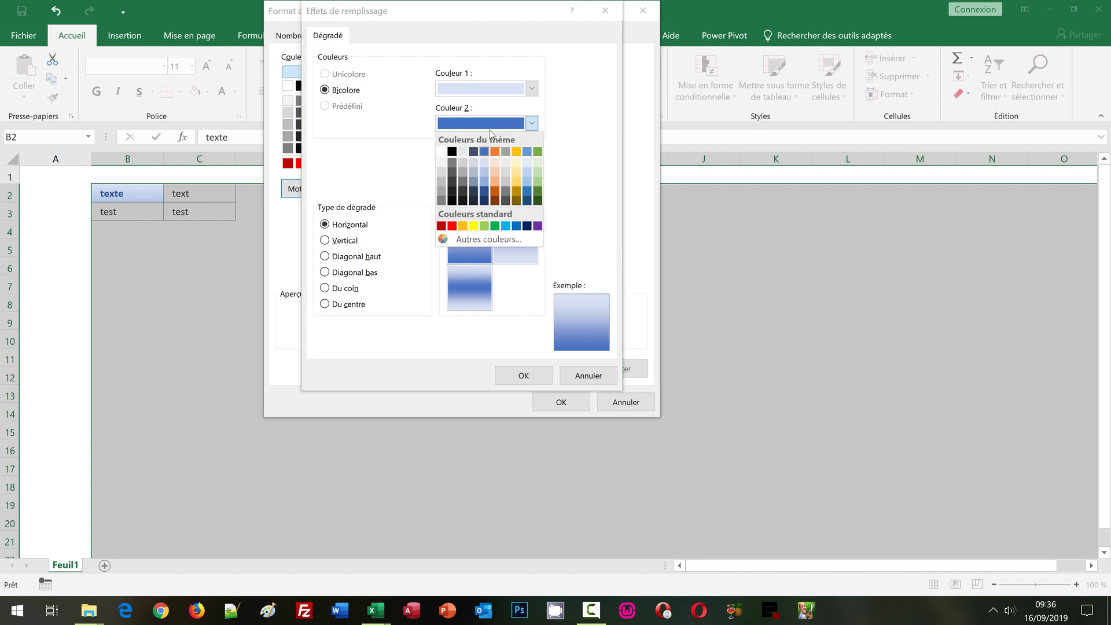
pyautogui.click(479, 173)
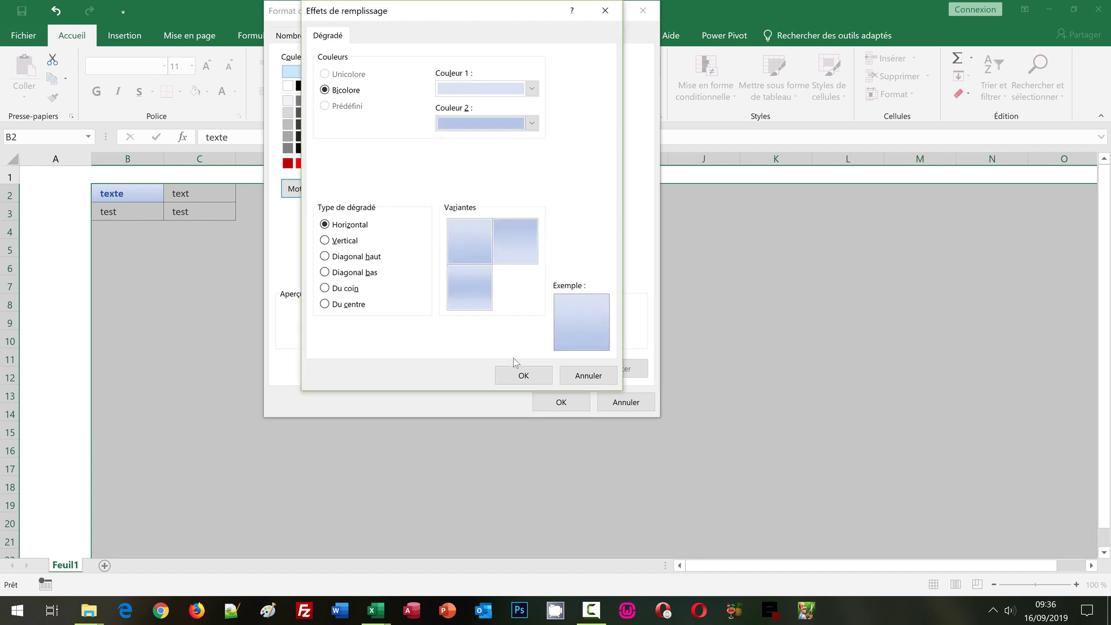
pyautogui.click(524, 374)
# Step: Make the rule's text bold and dark blue
pyautogui.click(333, 39)
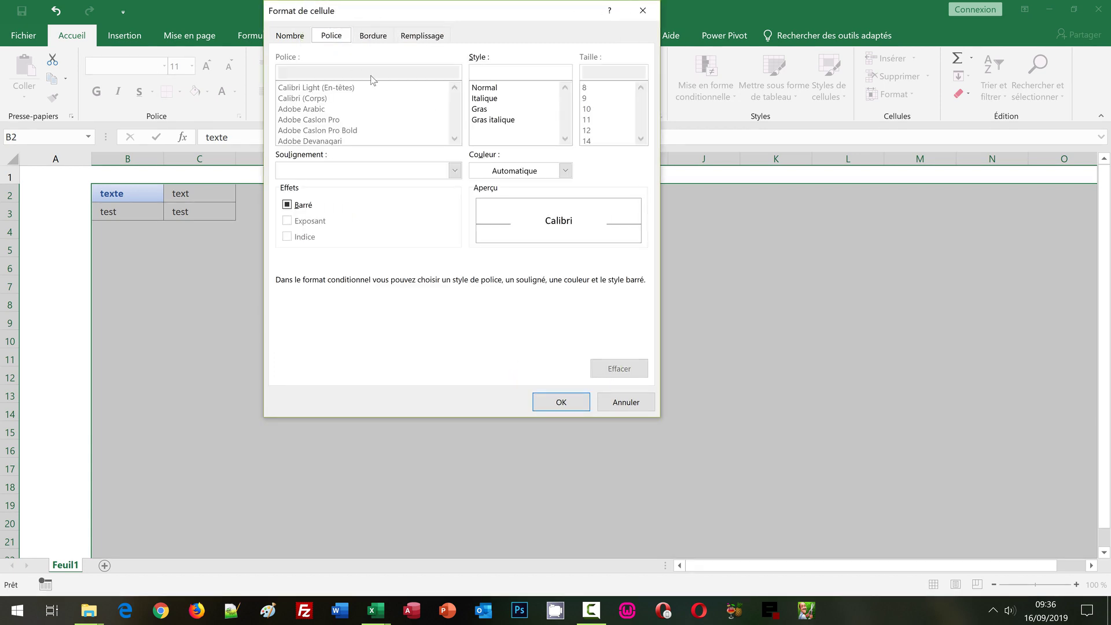
pyautogui.click(486, 110)
pyautogui.click(516, 171)
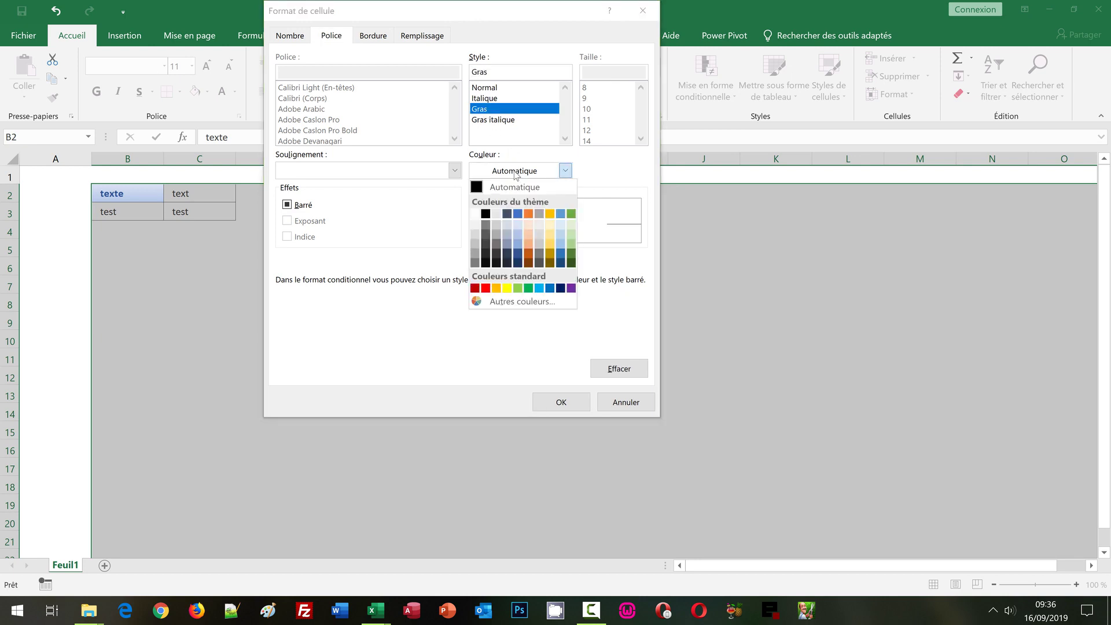
pyautogui.click(518, 259)
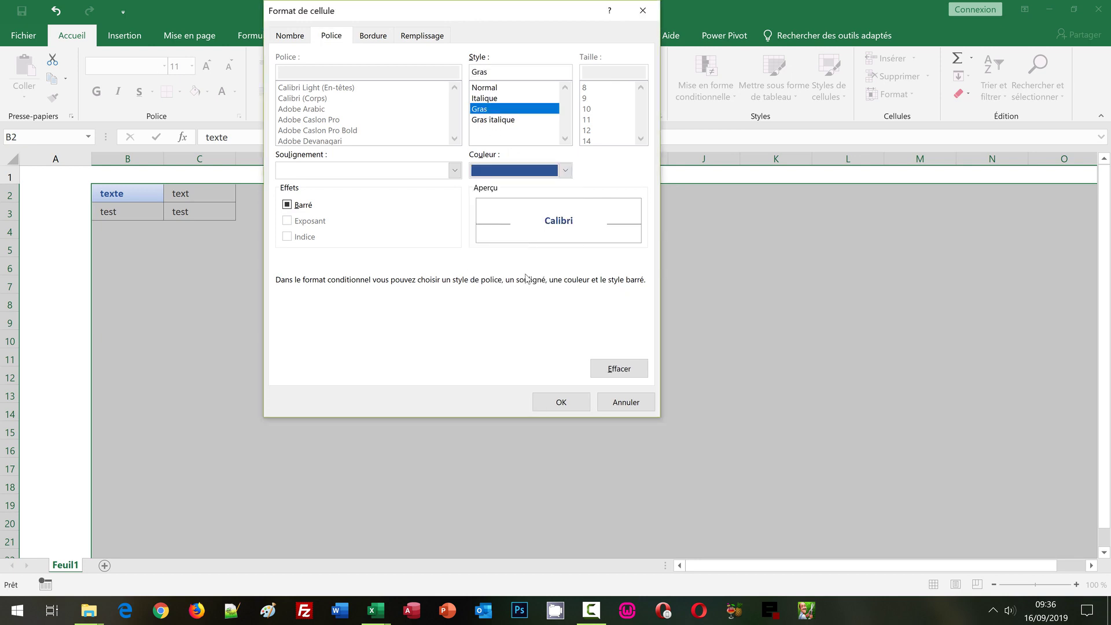
# Step: Add a dark blue double-line outline border and confirm the cell format
pyautogui.click(374, 35)
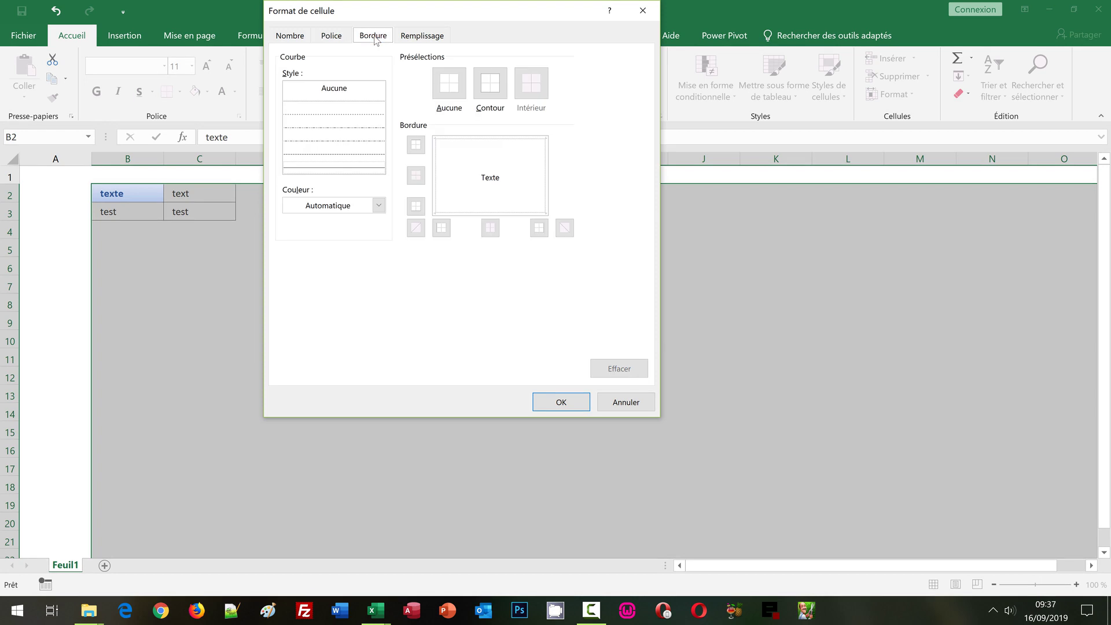
pyautogui.click(366, 168)
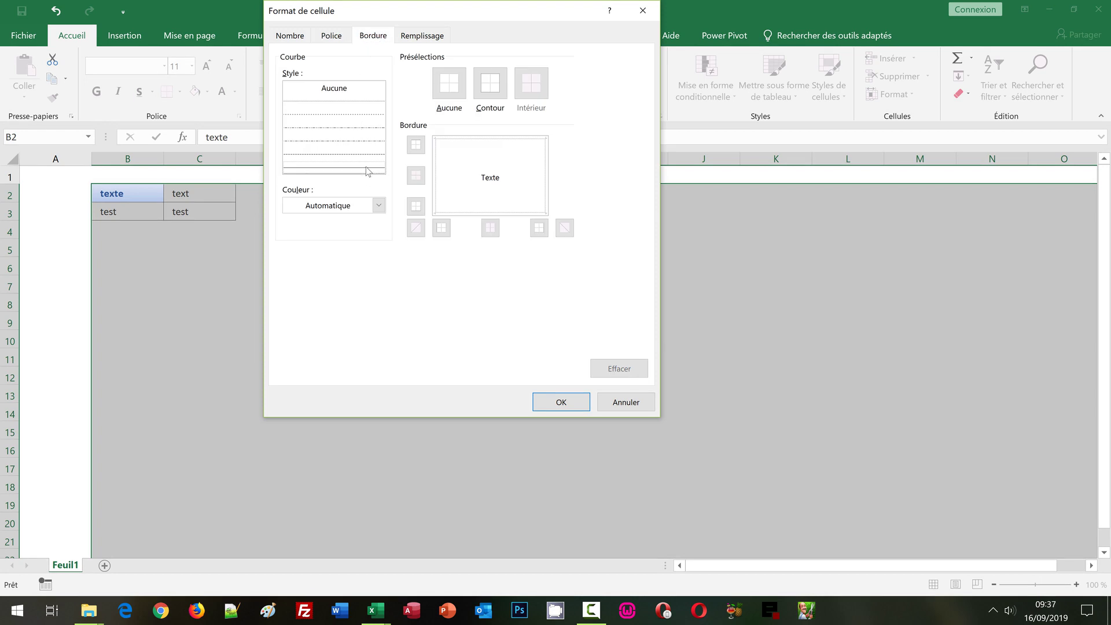
pyautogui.click(379, 205)
pyautogui.click(331, 291)
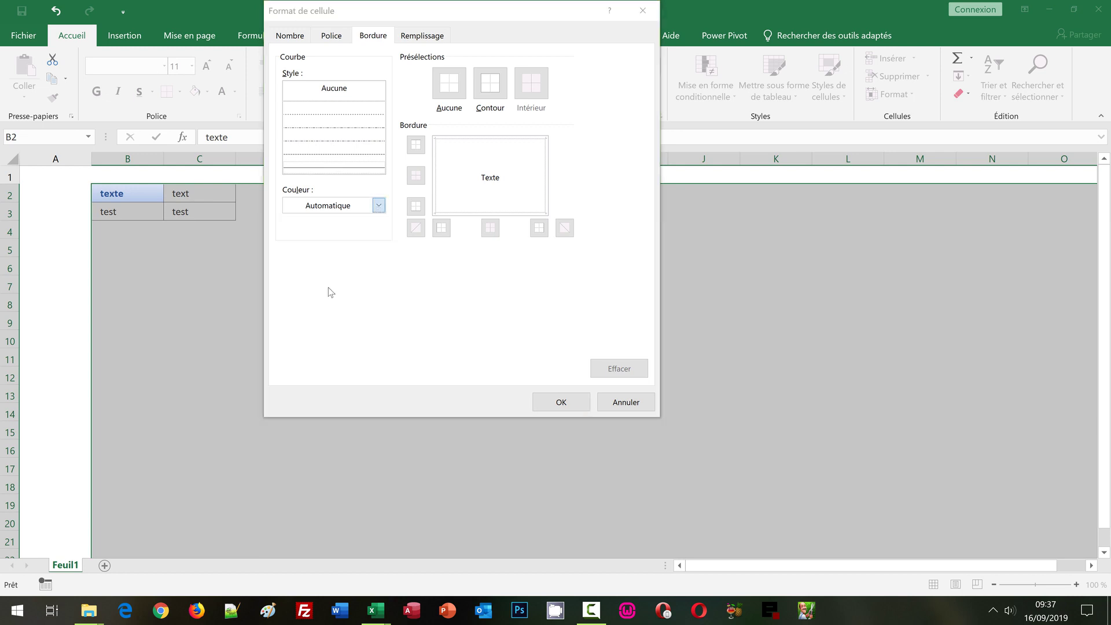
pyautogui.click(494, 111)
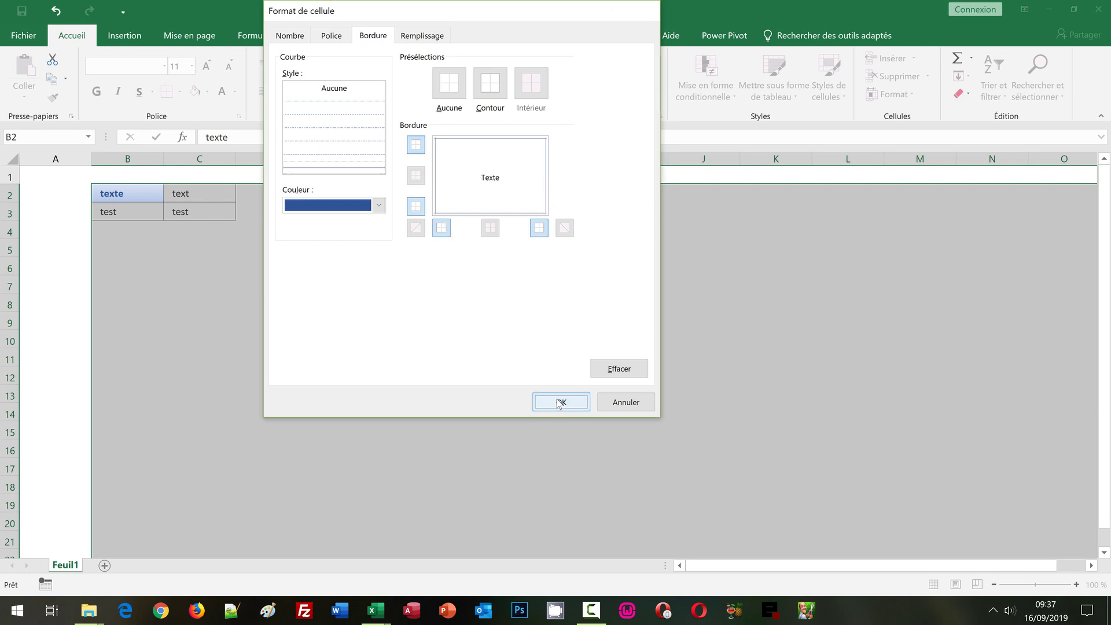
pyautogui.click(559, 403)
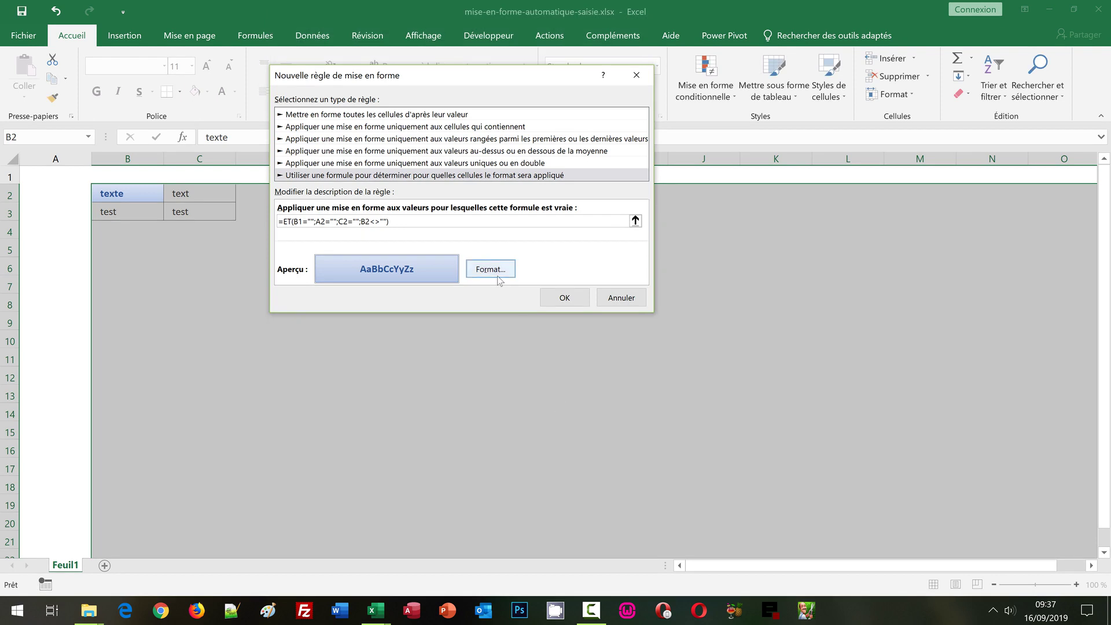
# Step: Save the rule, then enter 'test' in E2 to check it gets the blue bold header style
pyautogui.click(564, 299)
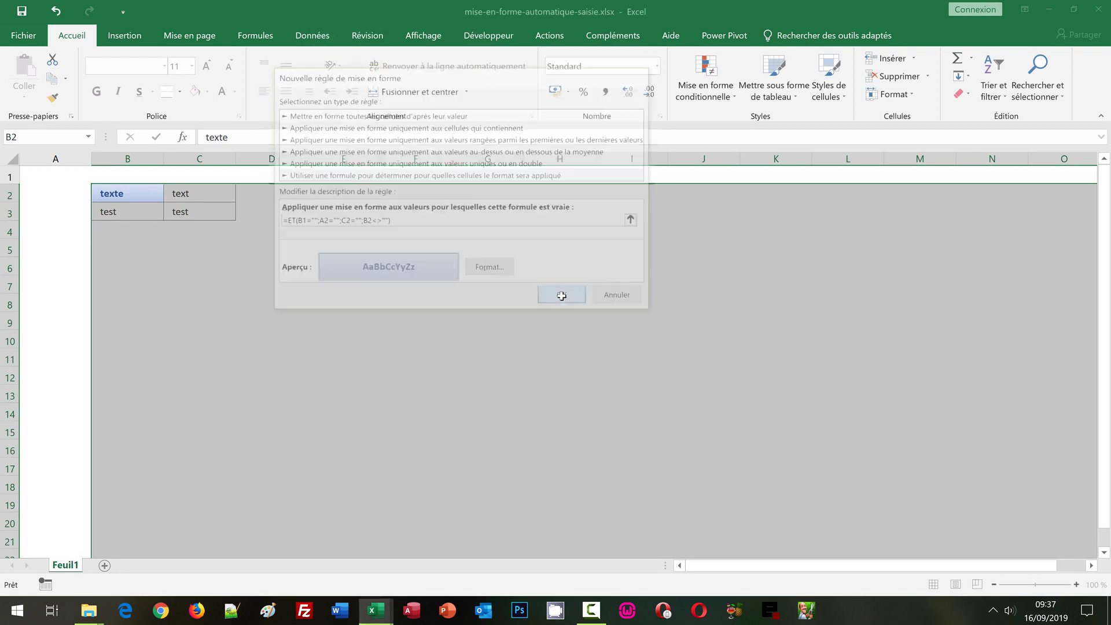
pyautogui.click(339, 197)
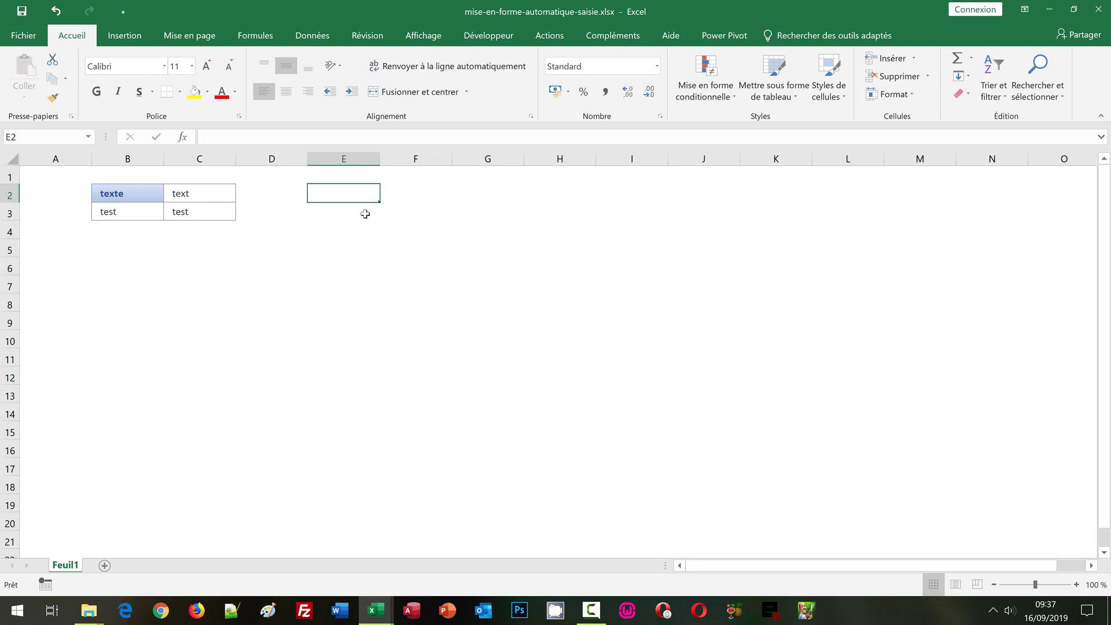
pyautogui.write('test')
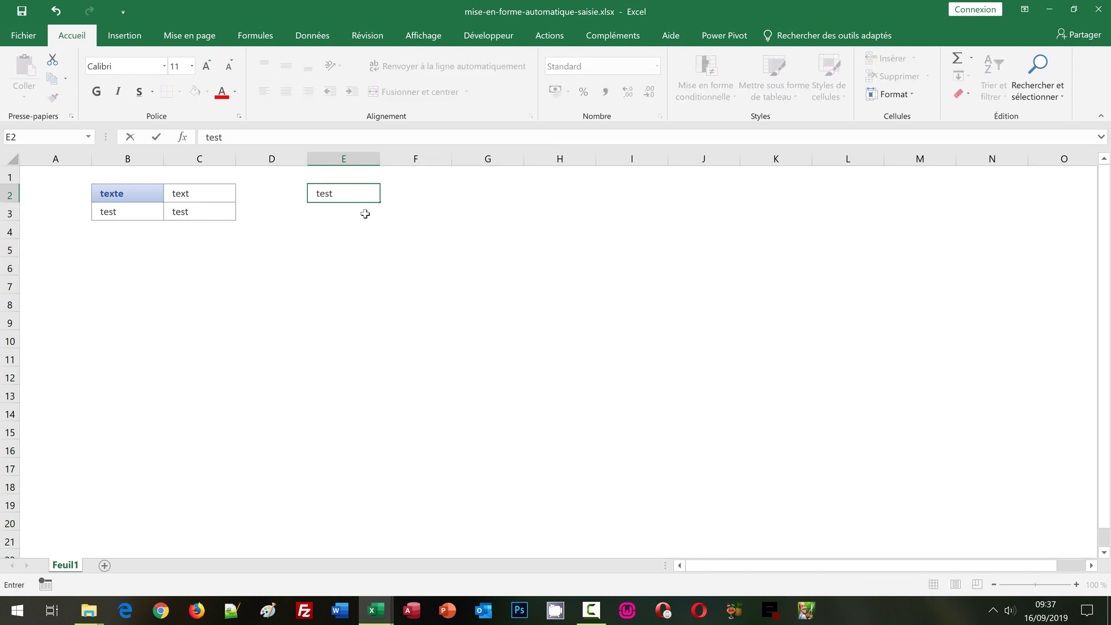
pyautogui.press('Return')
pyautogui.click(365, 281)
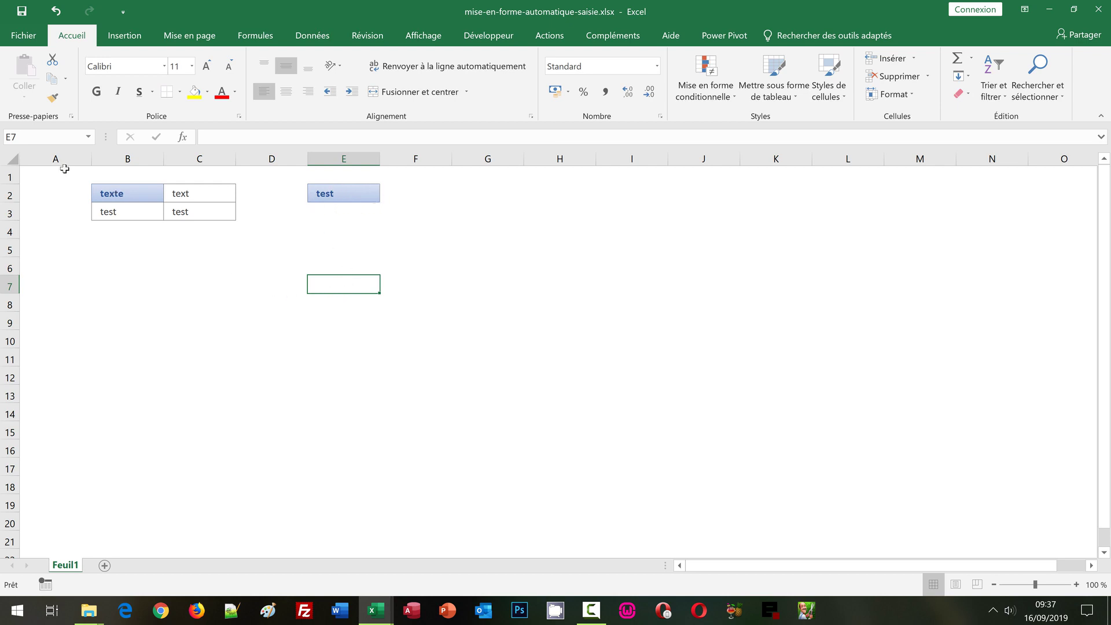
# Step: Select a large range starting at B2 through the Name Box
pyautogui.click(38, 136)
pyautogui.write('B')
pyautogui.write('000')
pyautogui.press('Return')
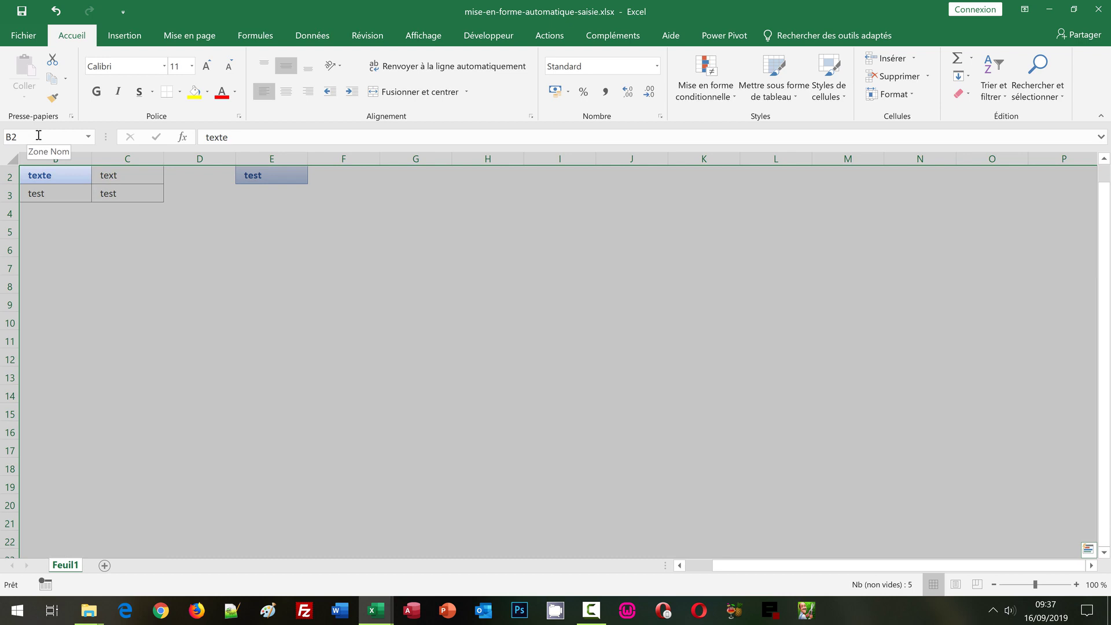
# Step: Return to the sheet's top-left and start a new formula-based conditional formatting rule
pyautogui.click(1104, 158)
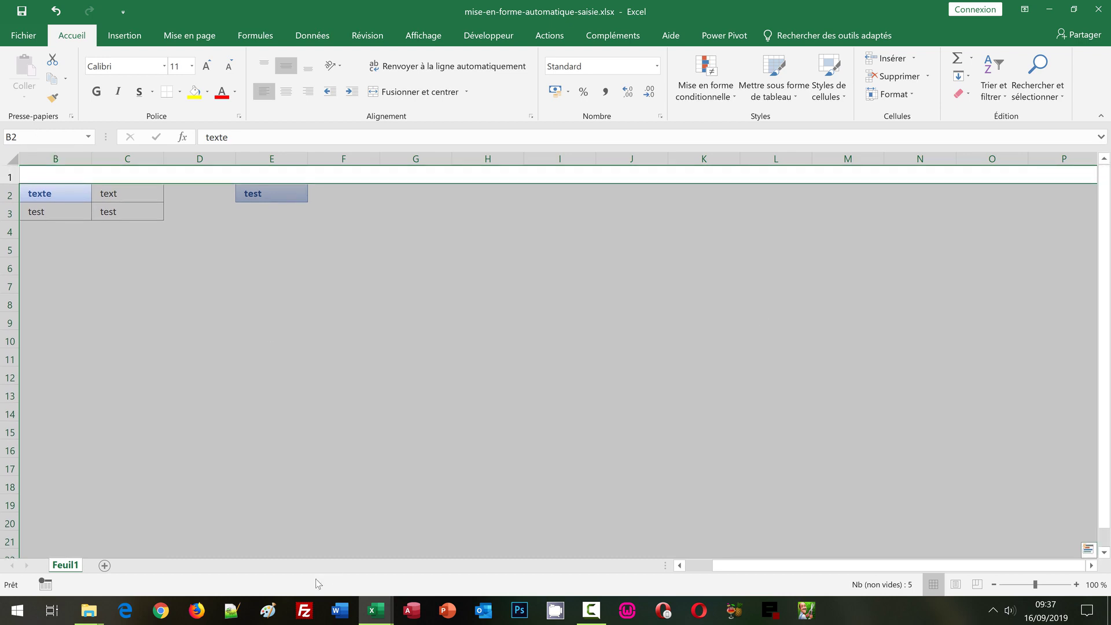
pyautogui.click(697, 565)
pyautogui.click(687, 102)
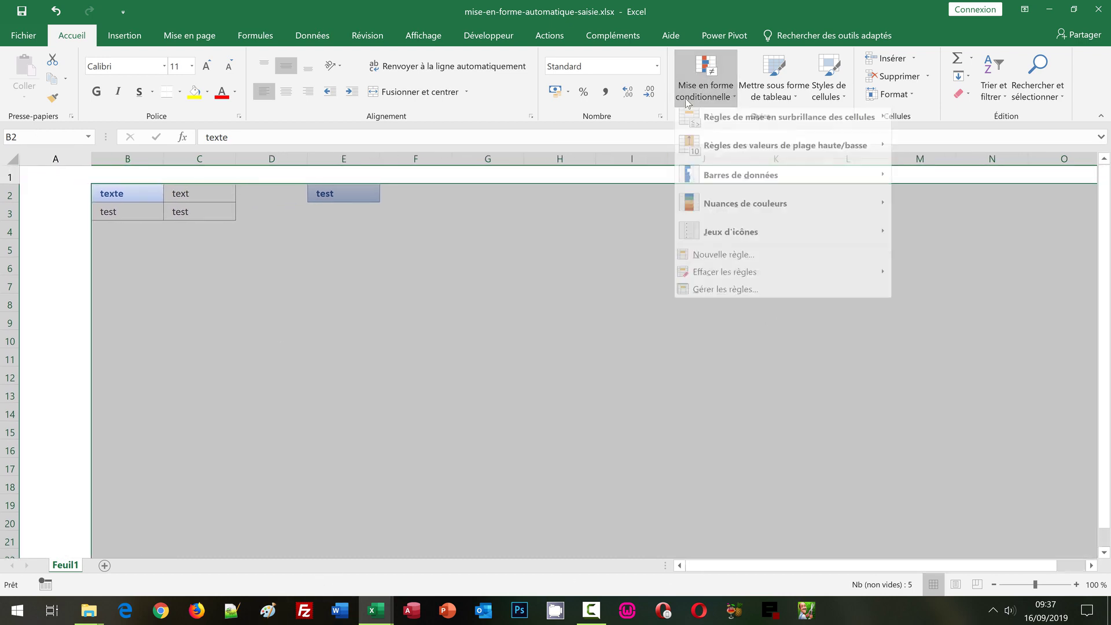
pyautogui.click(724, 255)
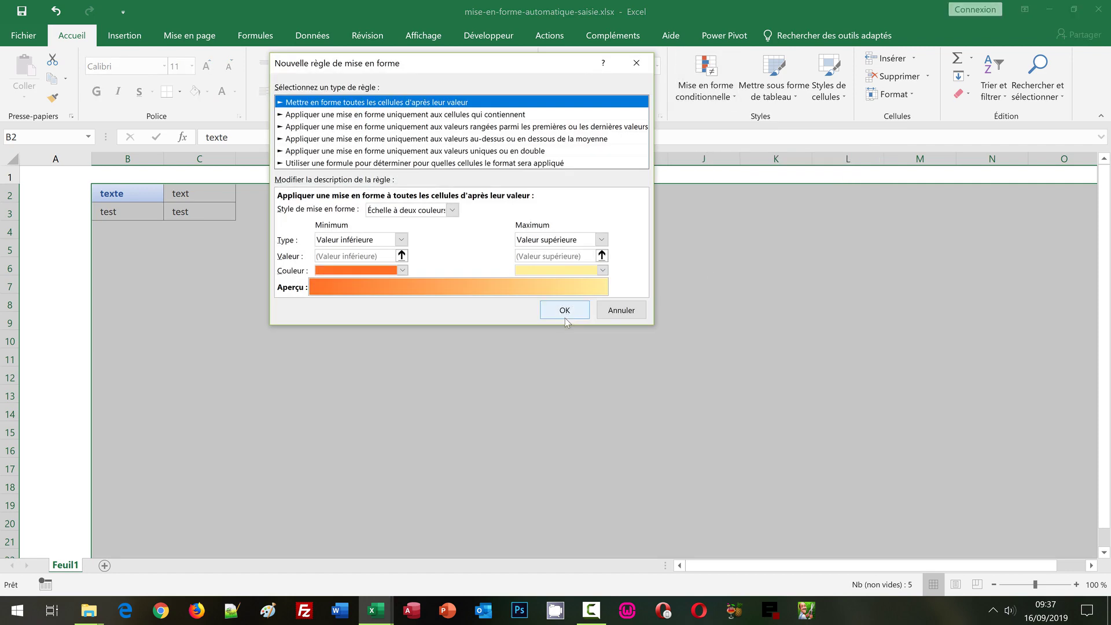
pyautogui.click(310, 164)
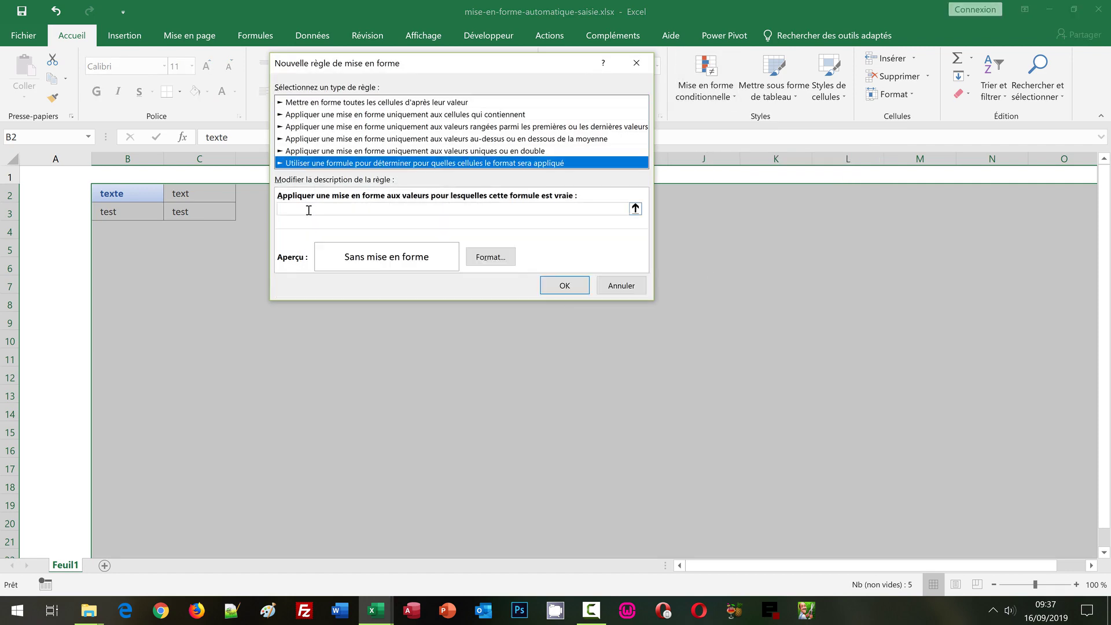
pyautogui.click(309, 210)
pyautogui.write('=Et(')
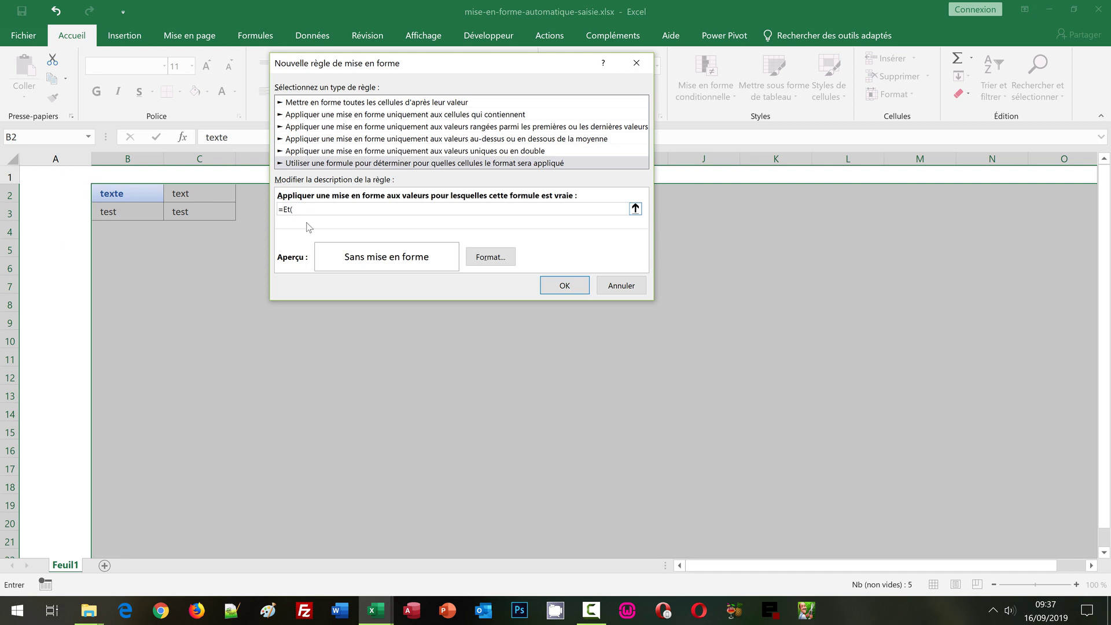
# Step: Build the condition =Et(B1="";A2<>"";C2<>"";B2<>"") with relative references to B1, A2, C2 and B2
pyautogui.click(127, 181)
pyautogui.press('F4')
pyautogui.press('F4')
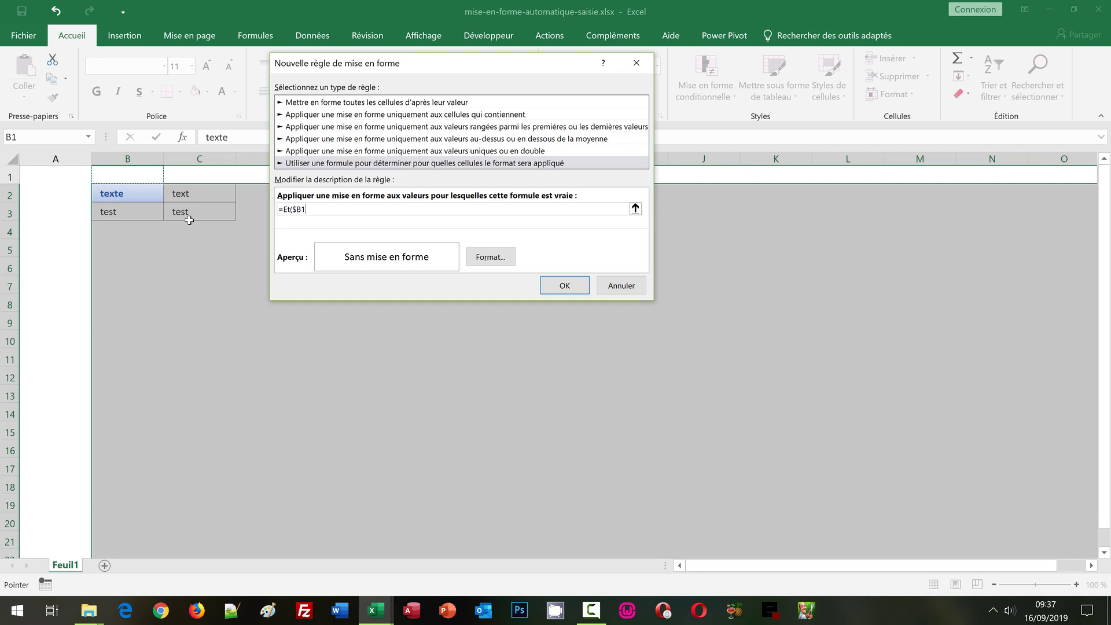
pyautogui.press('F4')
pyautogui.write('="";')
pyautogui.click(68, 196)
pyautogui.press('F4')
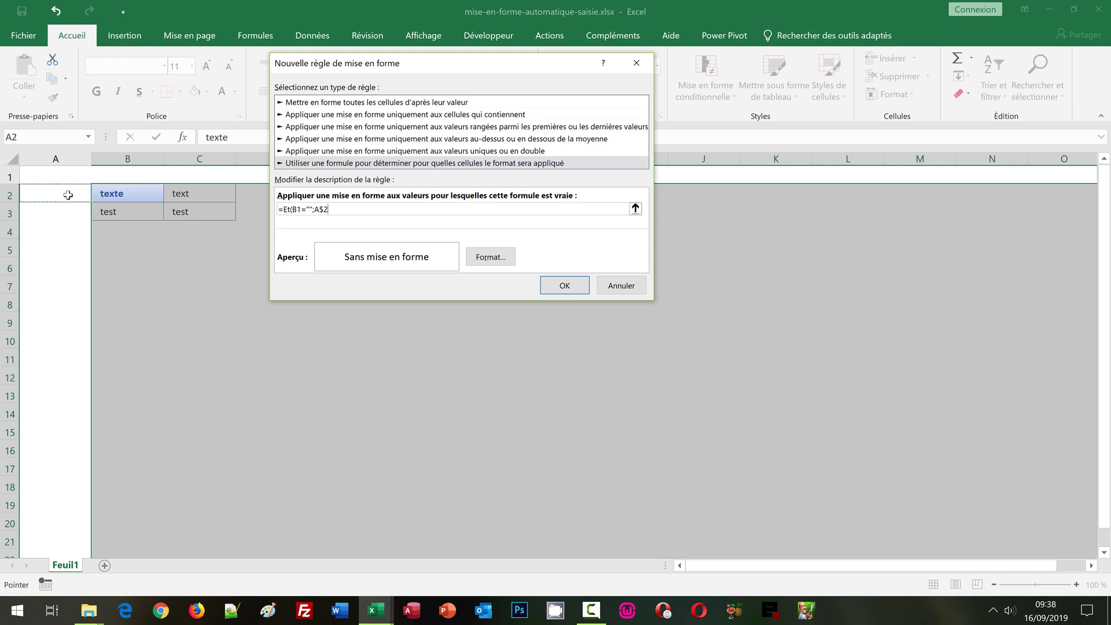
pyautogui.press('F4')
pyautogui.press('F4')
pyautogui.write('<>"";')
pyautogui.click(193, 191)
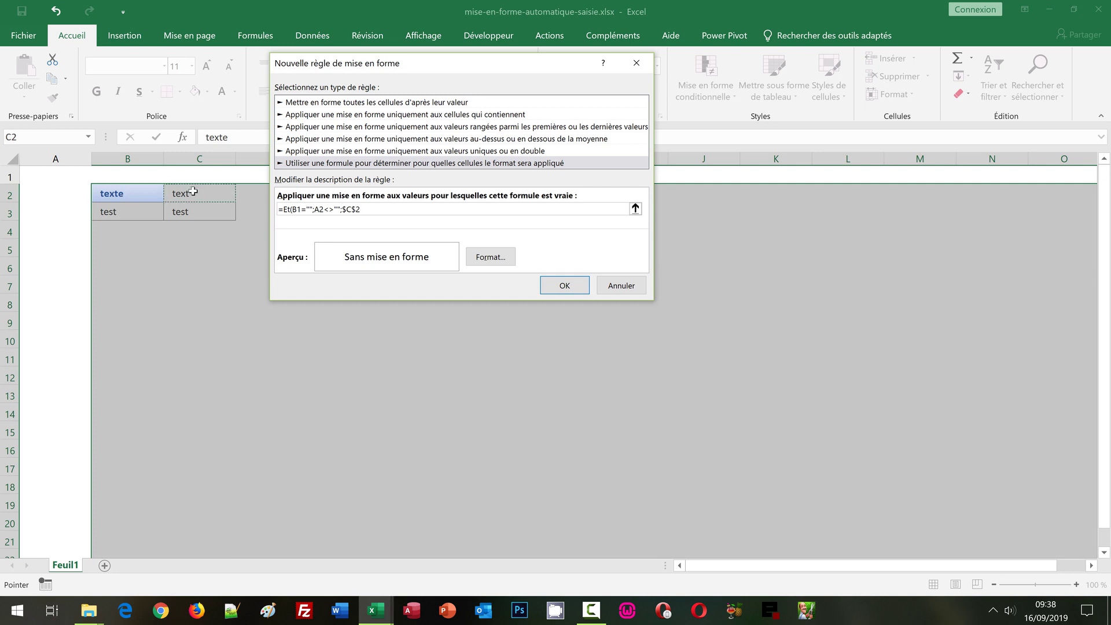
pyautogui.press('F4')
pyautogui.press('F4')
pyautogui.press('F4')
pyautogui.write('<')
pyautogui.click(150, 192)
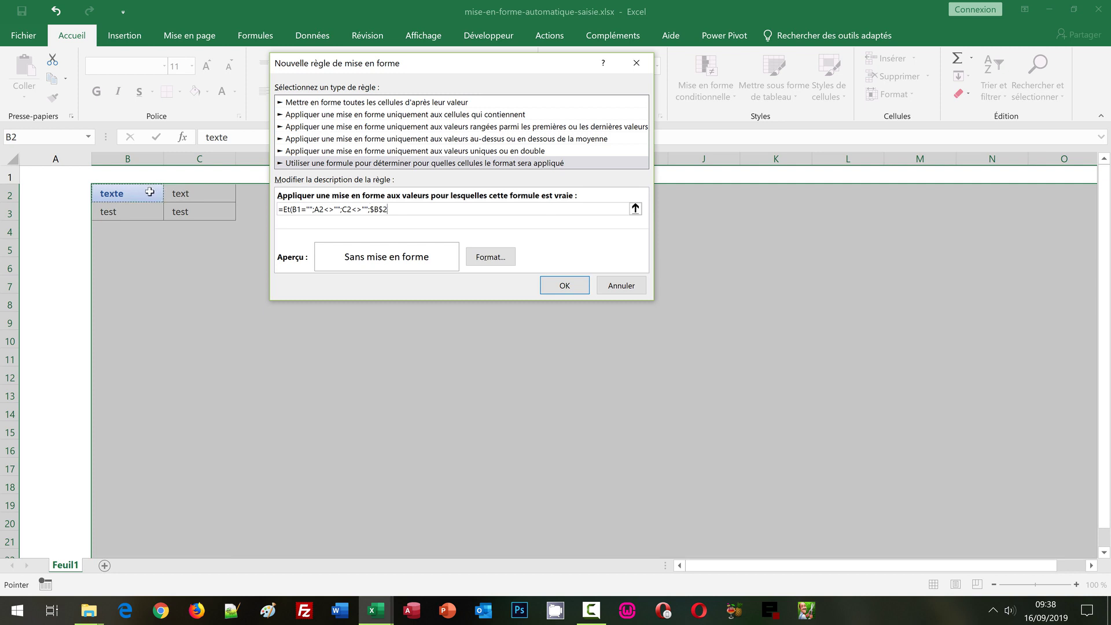
pyautogui.press('F4')
pyautogui.press('F4')
pyautogui.press('F4')
pyautogui.write('<')
# Step: Give the rule a light blue to blue two-colour gradient fill
pyautogui.click(491, 257)
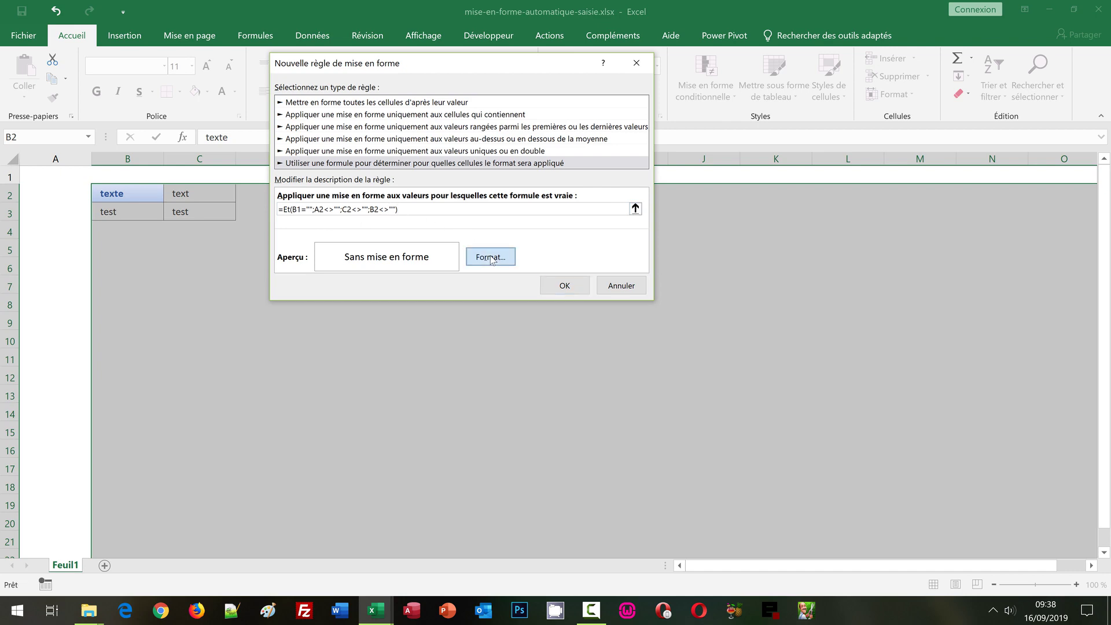
pyautogui.click(426, 36)
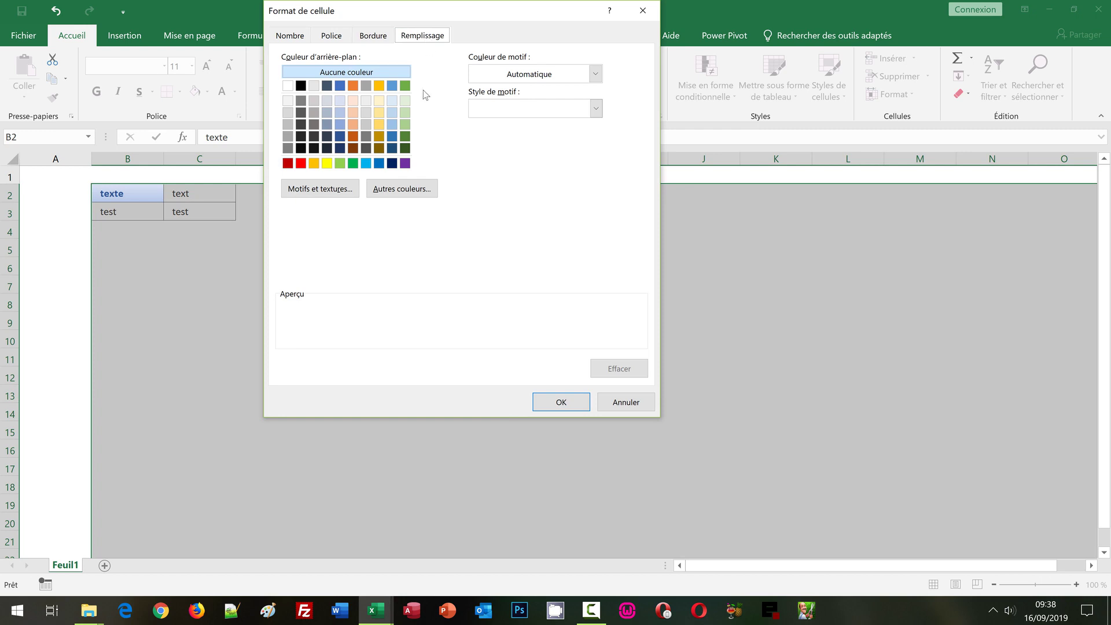
pyautogui.click(336, 190)
pyautogui.click(489, 88)
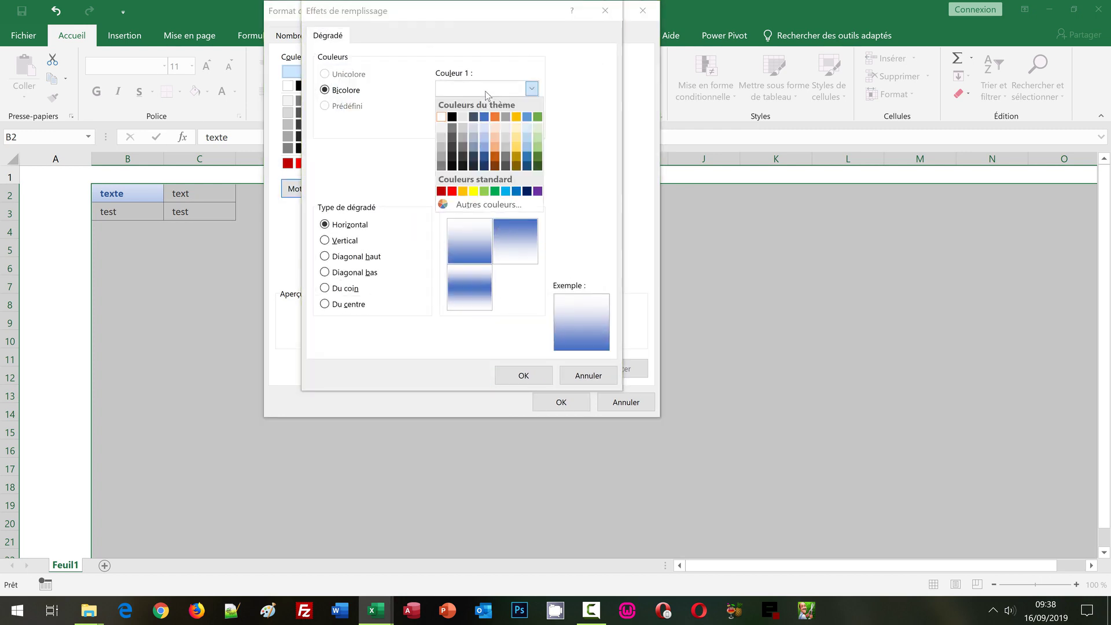
pyautogui.click(483, 128)
pyautogui.click(482, 125)
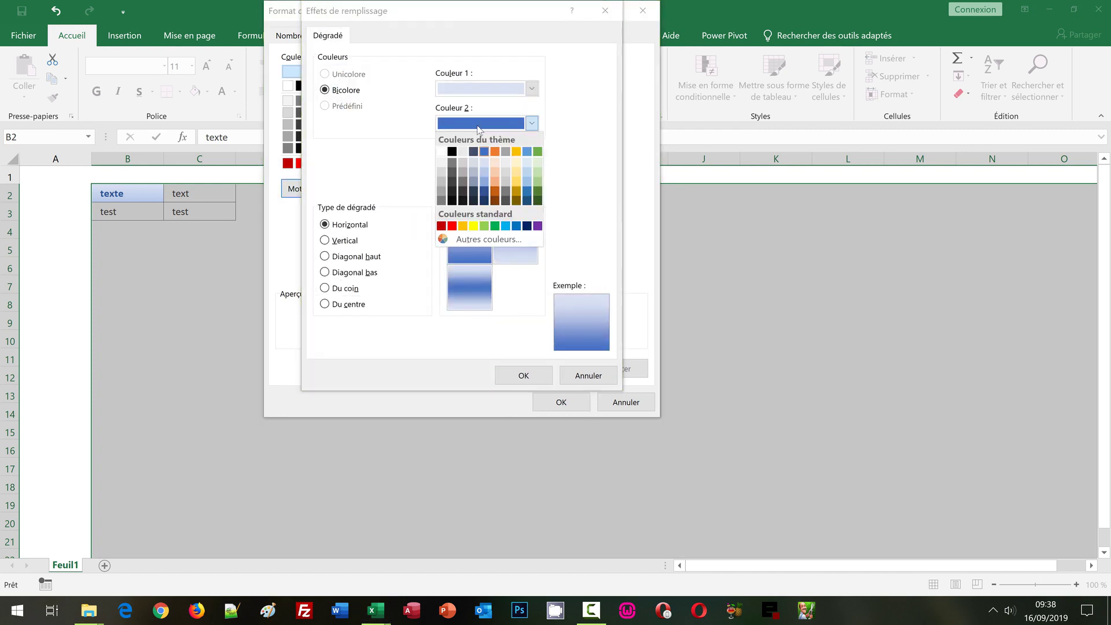
pyautogui.click(483, 171)
pyautogui.click(522, 375)
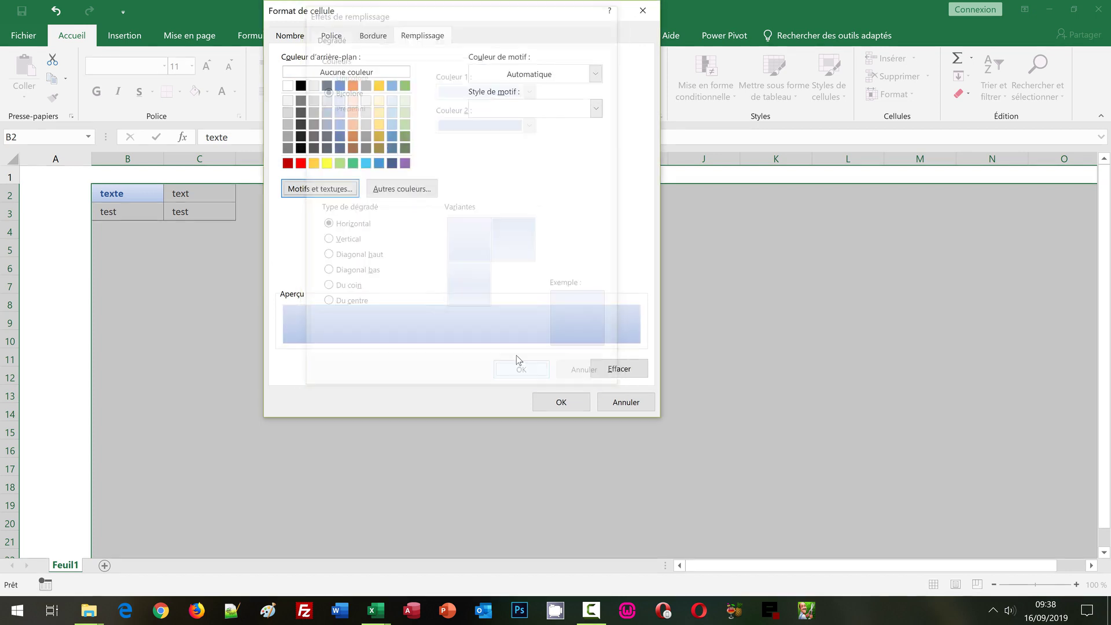
# Step: Make the header text bold and dark blue
pyautogui.click(335, 37)
pyautogui.click(481, 108)
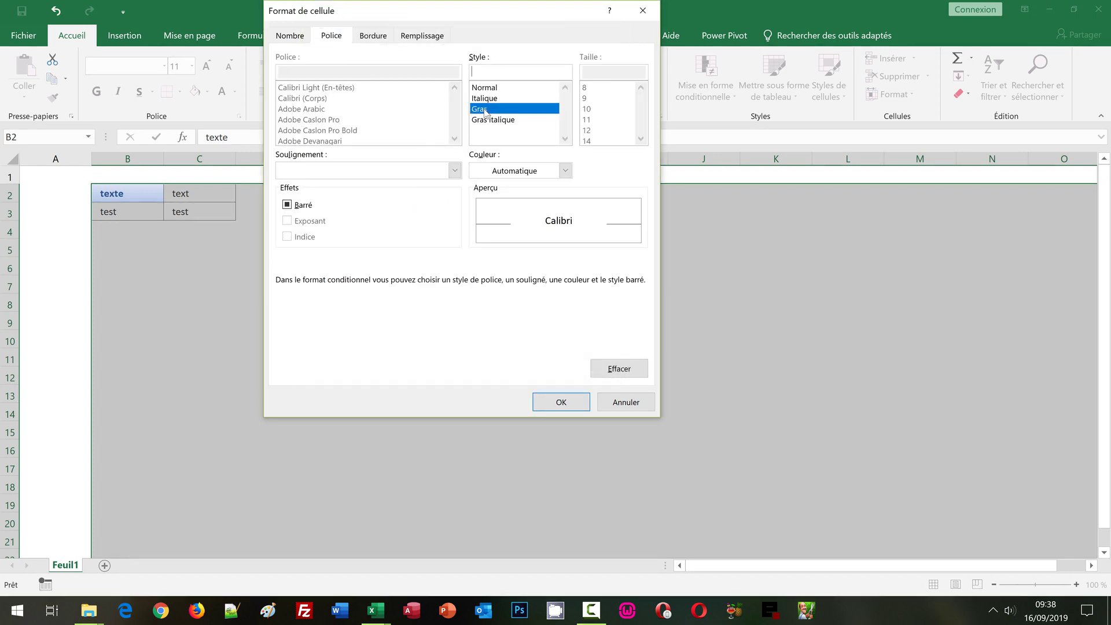
pyautogui.click(503, 172)
pyautogui.click(519, 255)
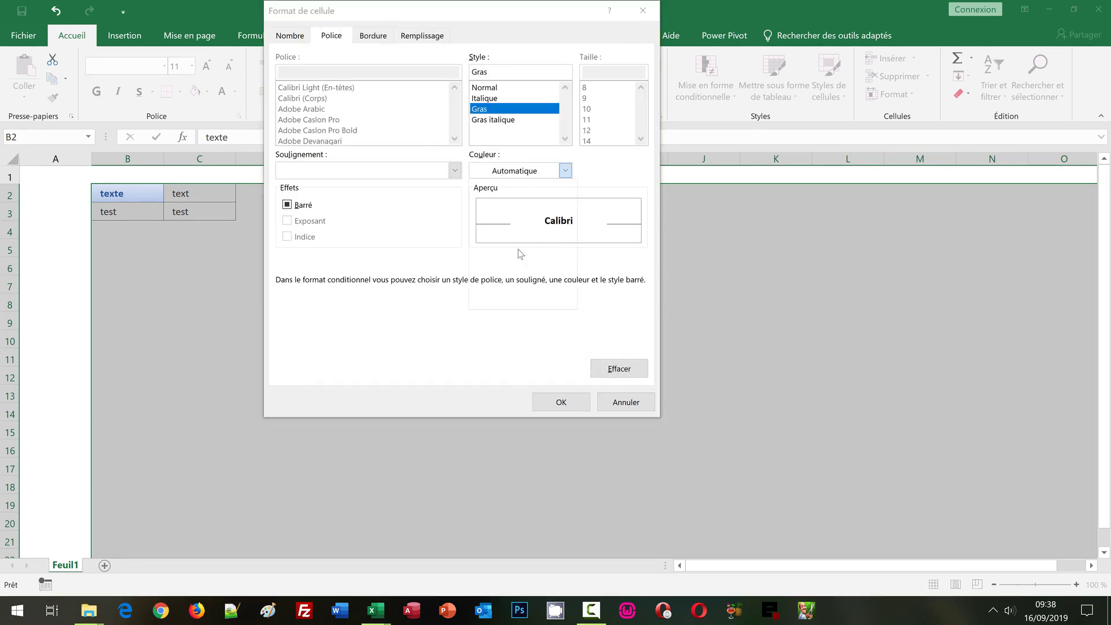
# Step: Add dark blue top and bottom borders only, then confirm the format
pyautogui.click(374, 36)
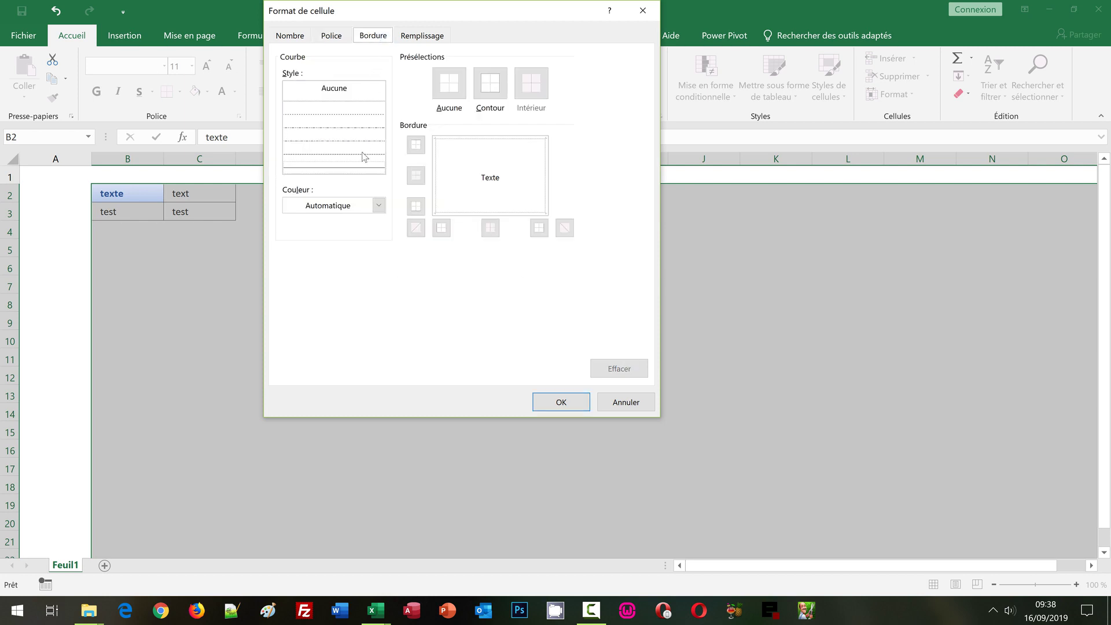
pyautogui.click(351, 206)
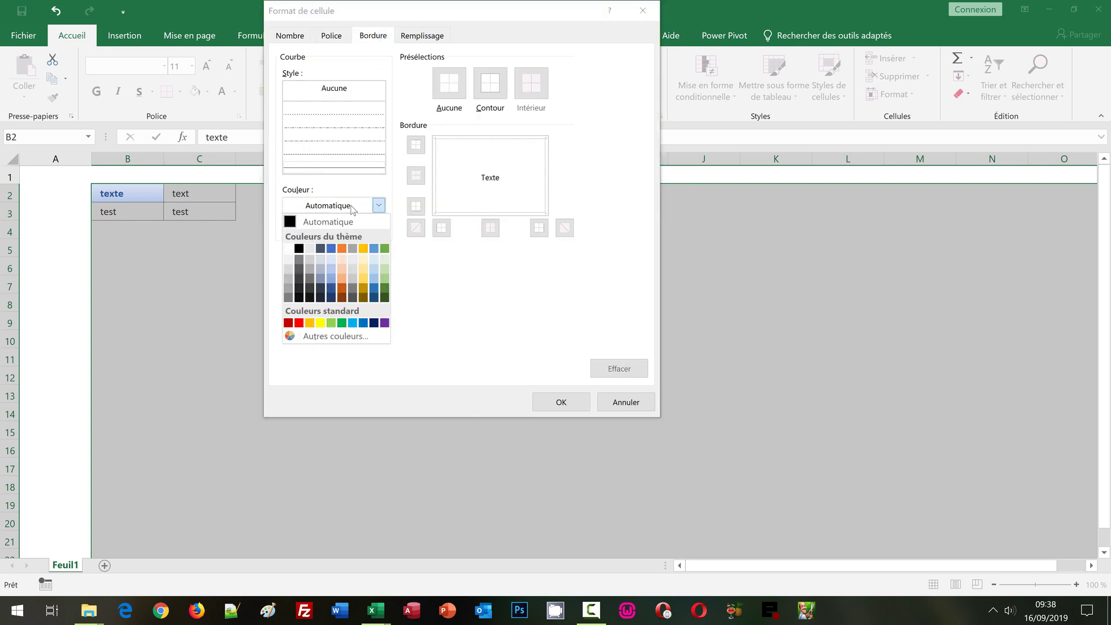
pyautogui.click(332, 291)
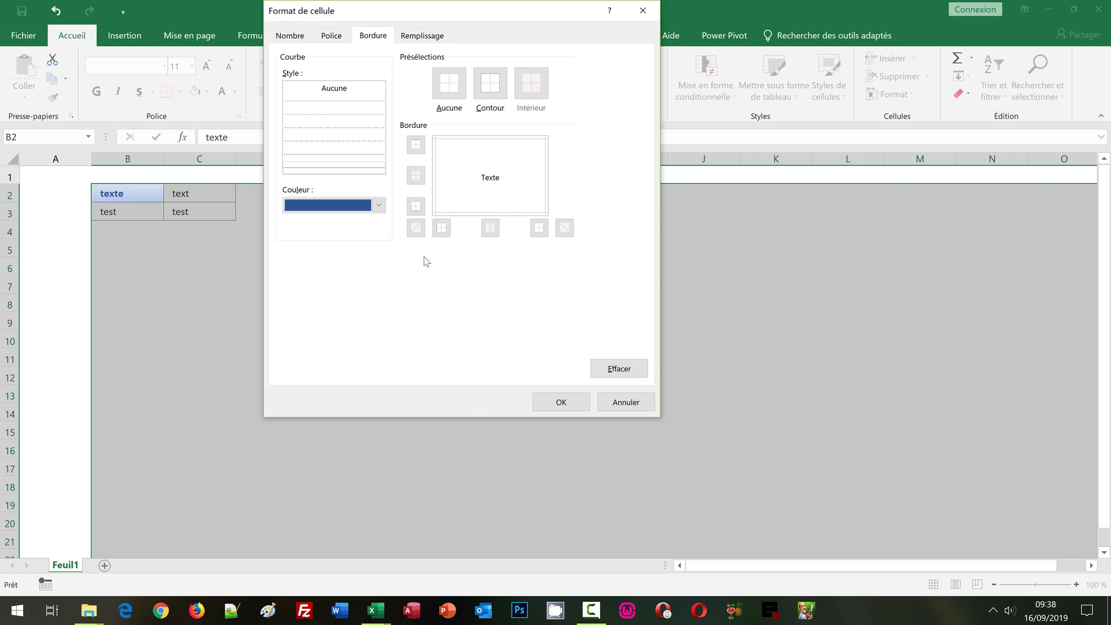
pyautogui.click(490, 87)
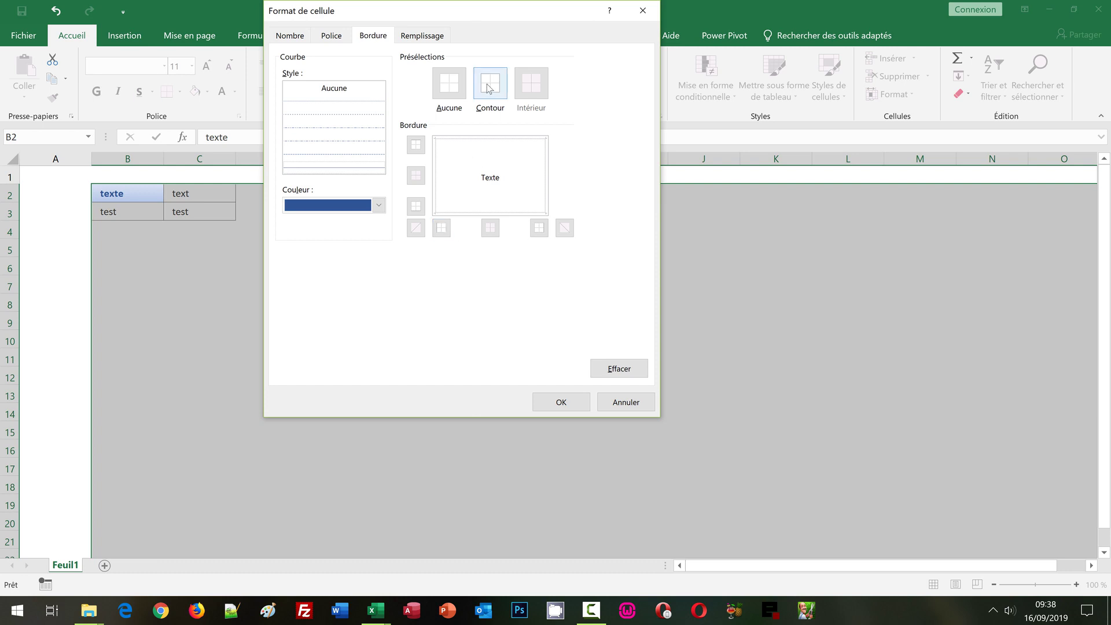
pyautogui.click(548, 167)
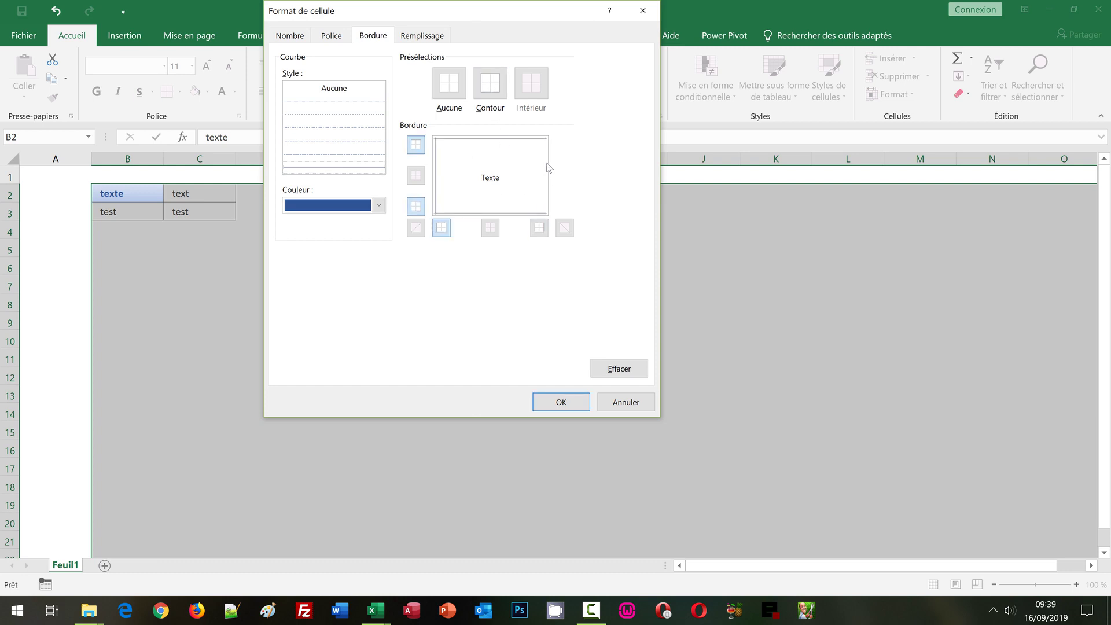
pyautogui.click(435, 166)
pyautogui.click(561, 402)
# Step: Save the formatting rule and enter 'text' as a new header in cell D2
pyautogui.click(566, 286)
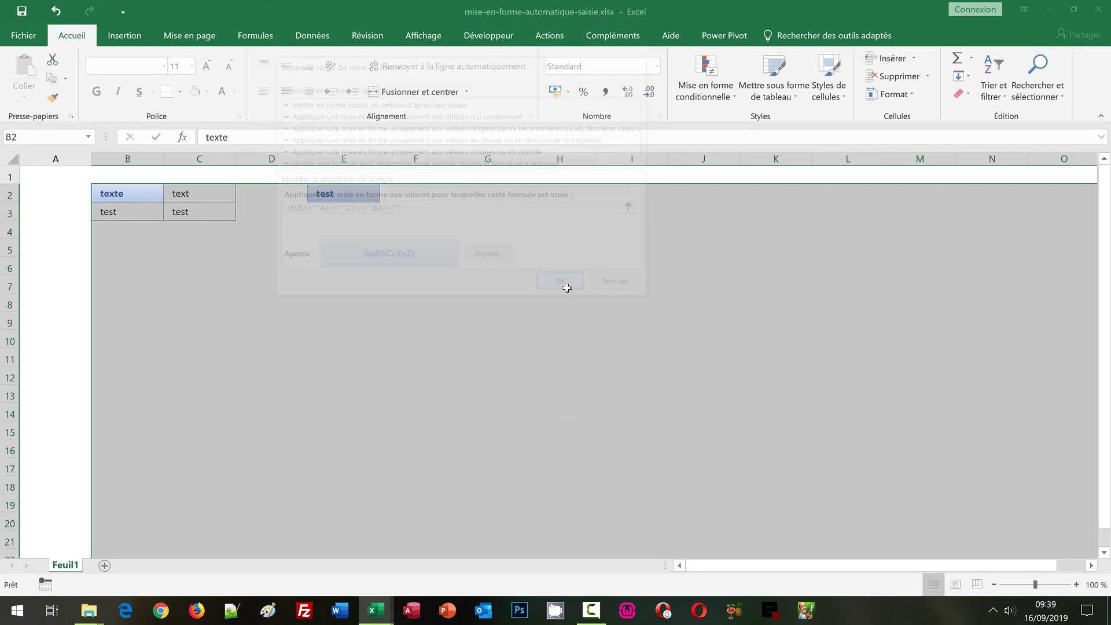
pyautogui.click(263, 195)
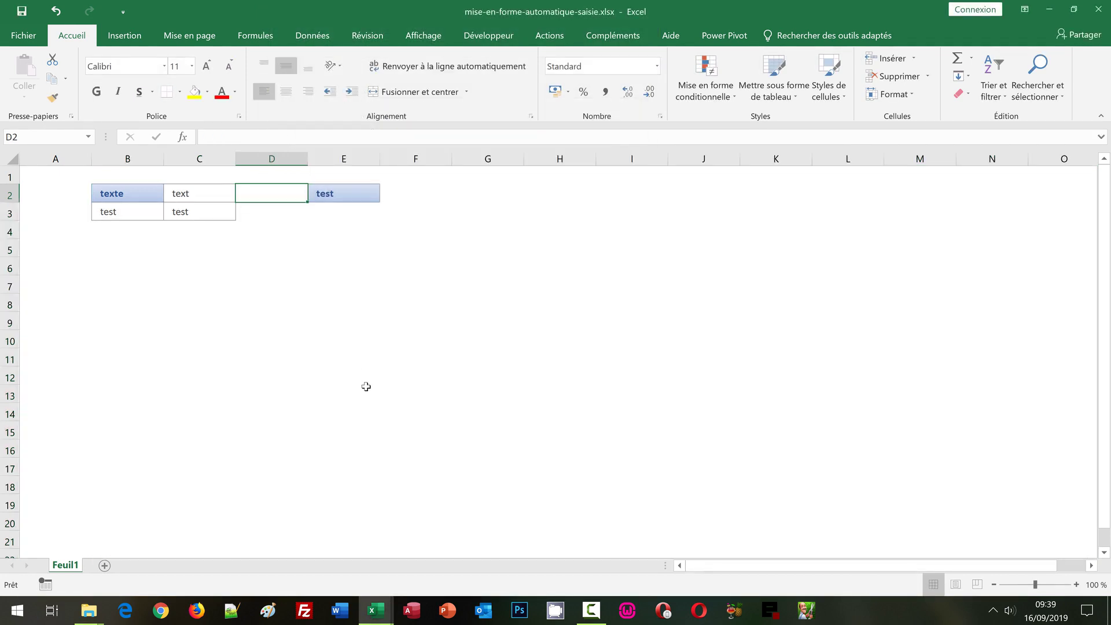
pyautogui.write('text')
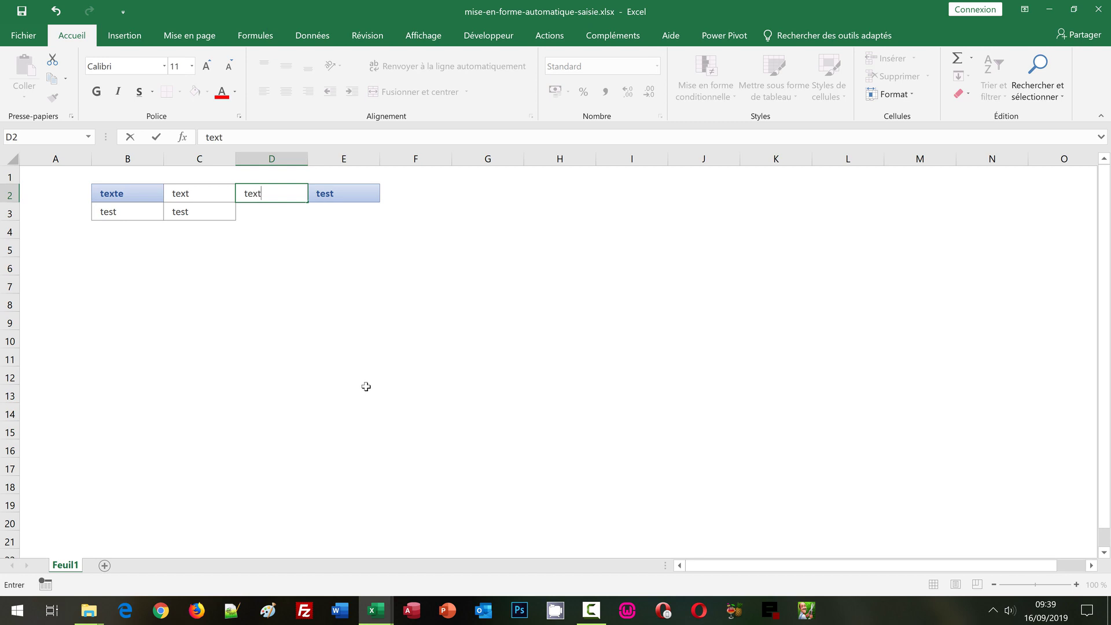
pyautogui.press('Return')
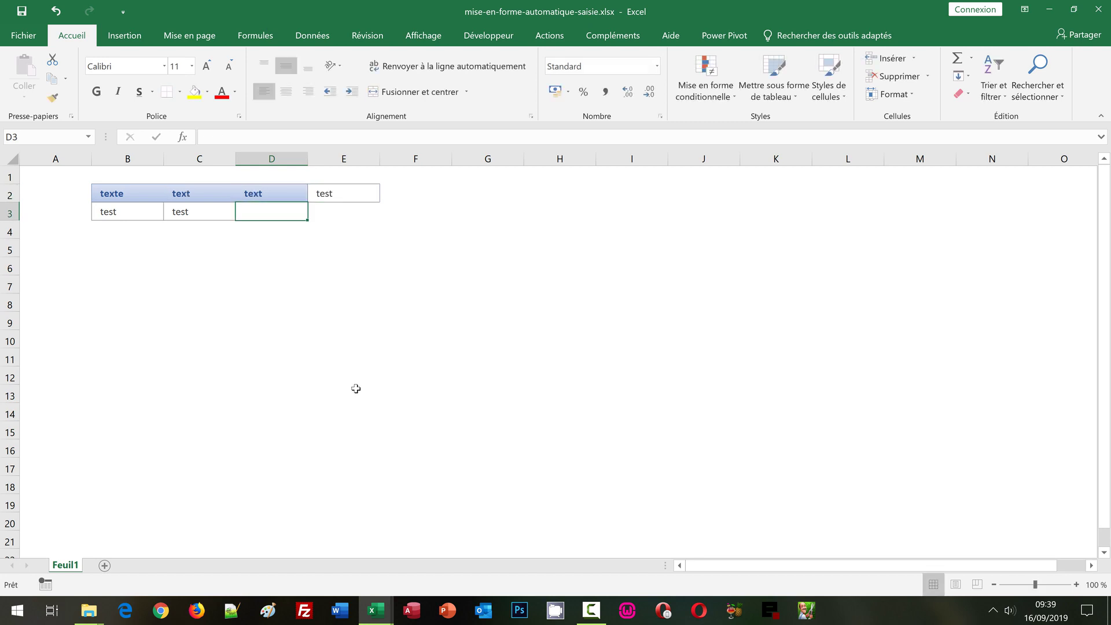
# Step: Check the header styling on C2, D2 and E2, then begin typing a range in the Name Box
pyautogui.click(270, 322)
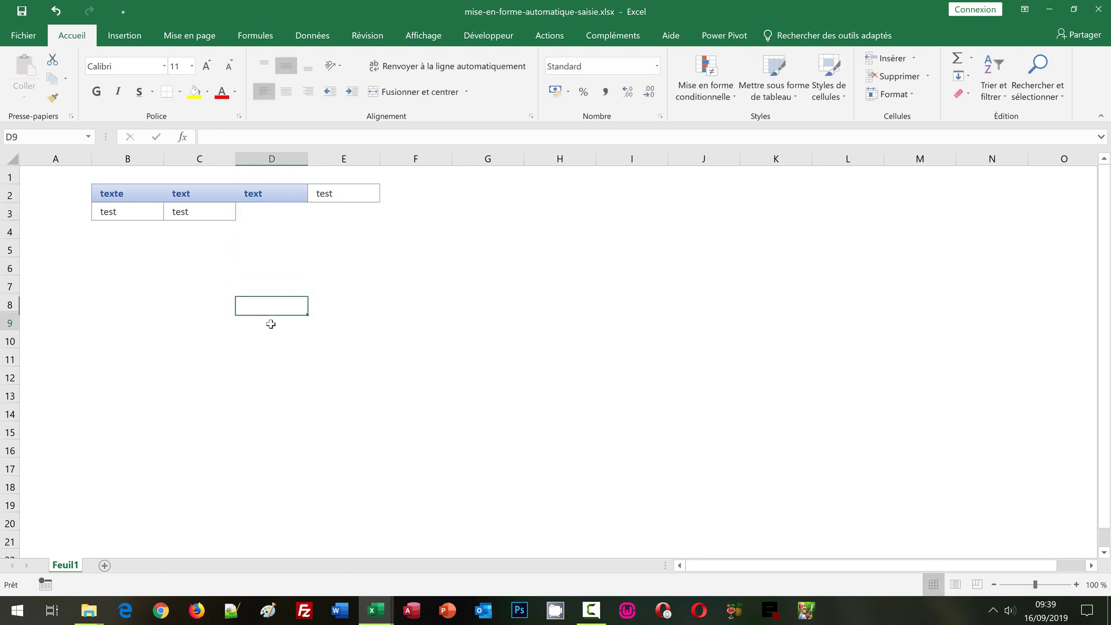
pyautogui.click(185, 192)
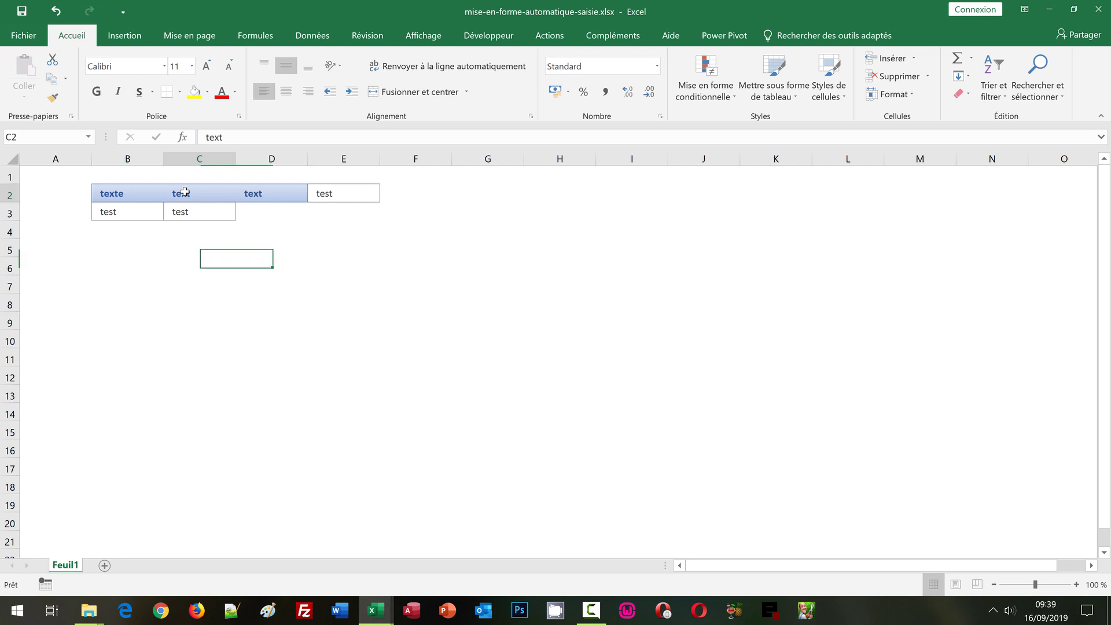
pyautogui.click(216, 243)
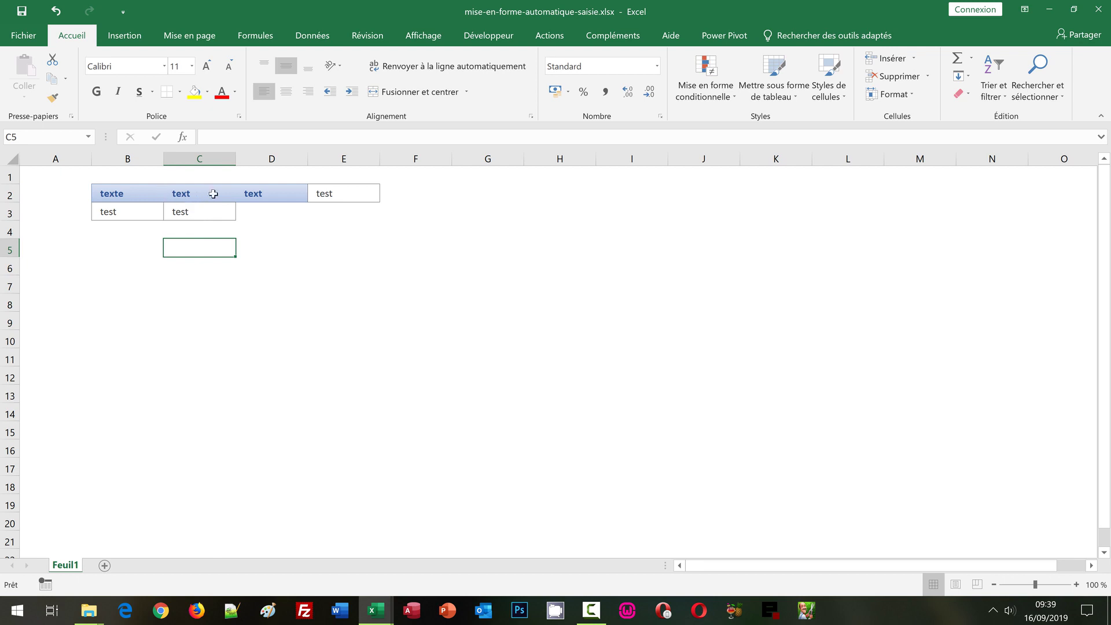
pyautogui.click(266, 197)
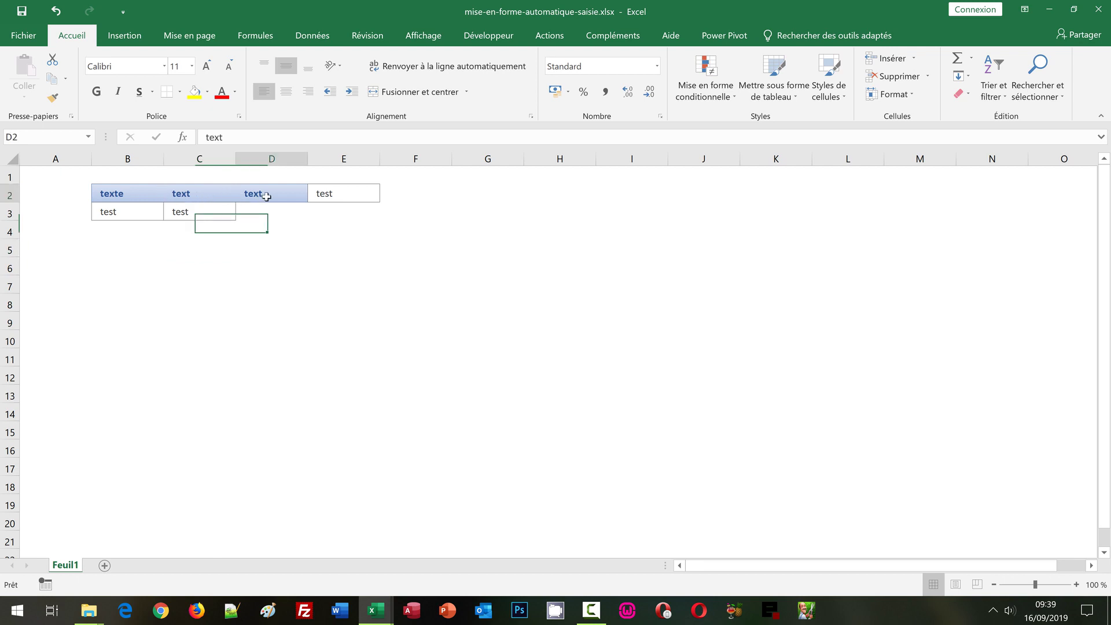
pyautogui.click(347, 197)
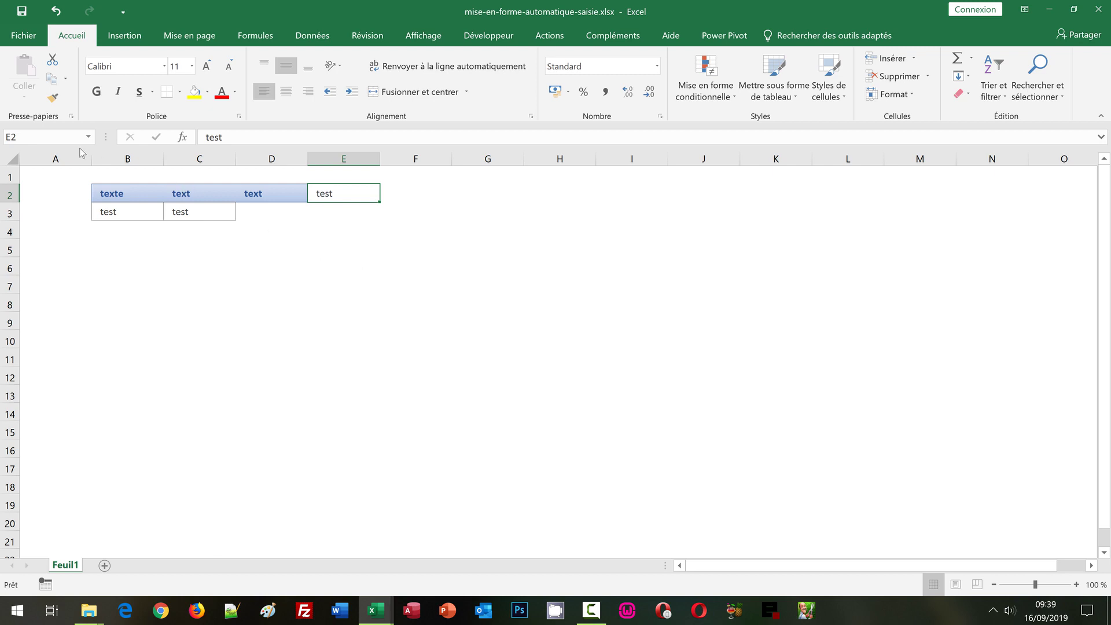
pyautogui.click(26, 133)
pyautogui.write('B')
pyautogui.write('Z')
pyautogui.write('000')
# Step: Select B2:Z10 and start a new formula-based conditional formatting rule
pyautogui.press('Return')
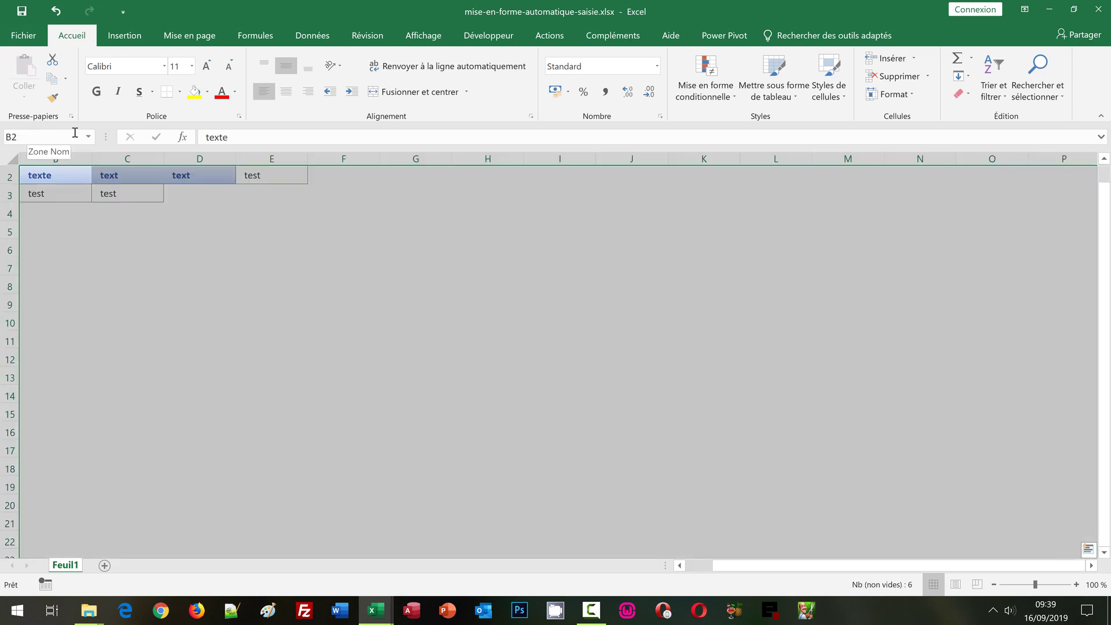
pyautogui.click(1105, 158)
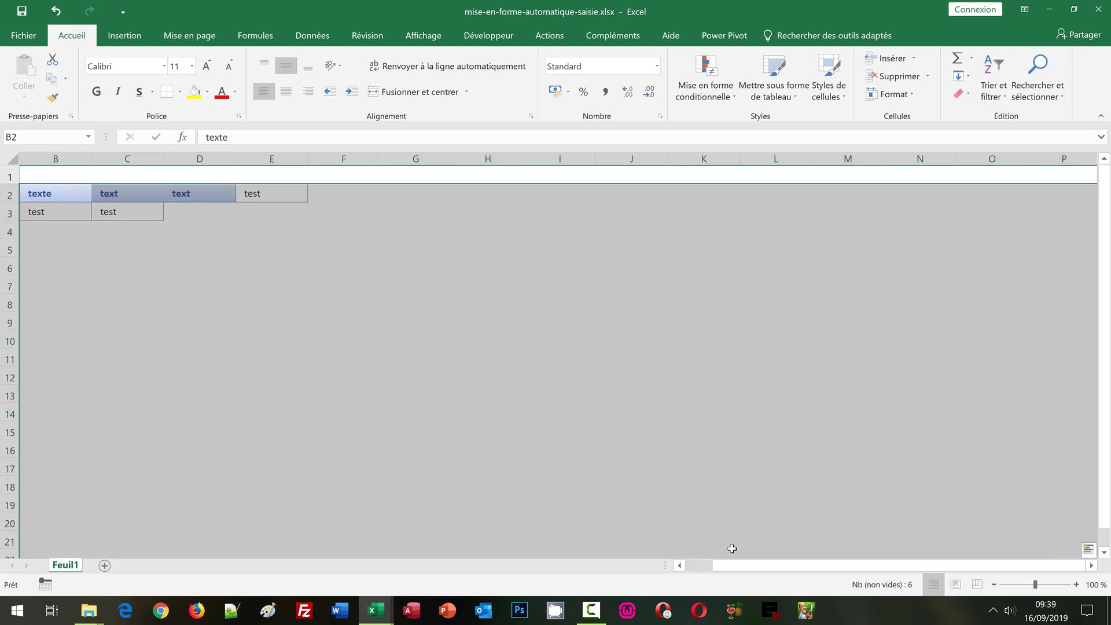
pyautogui.click(701, 569)
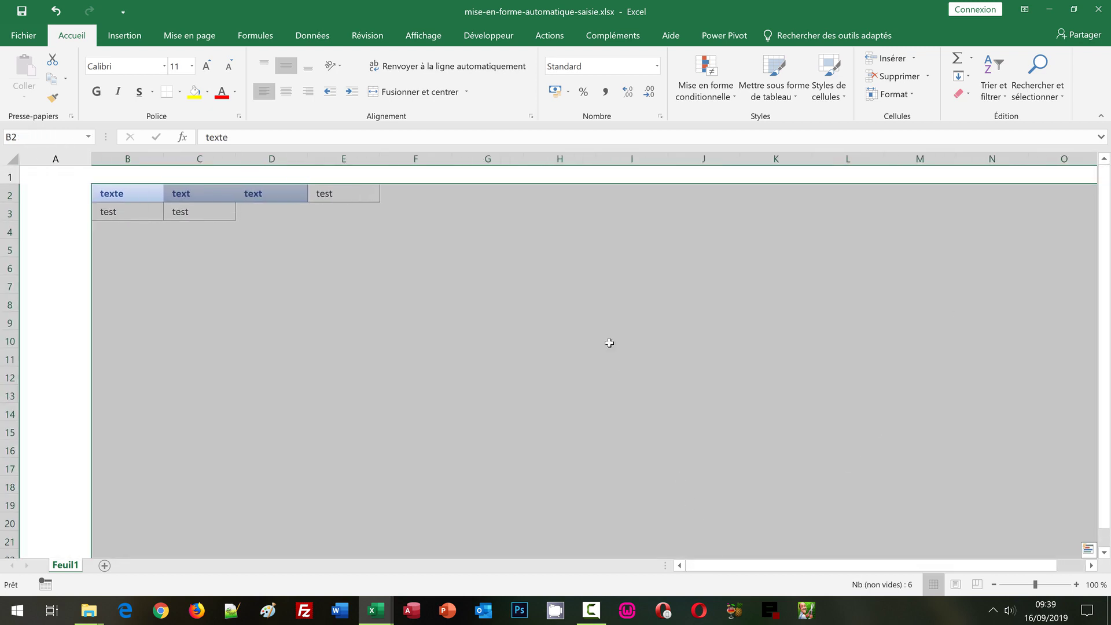
pyautogui.click(690, 98)
pyautogui.click(727, 263)
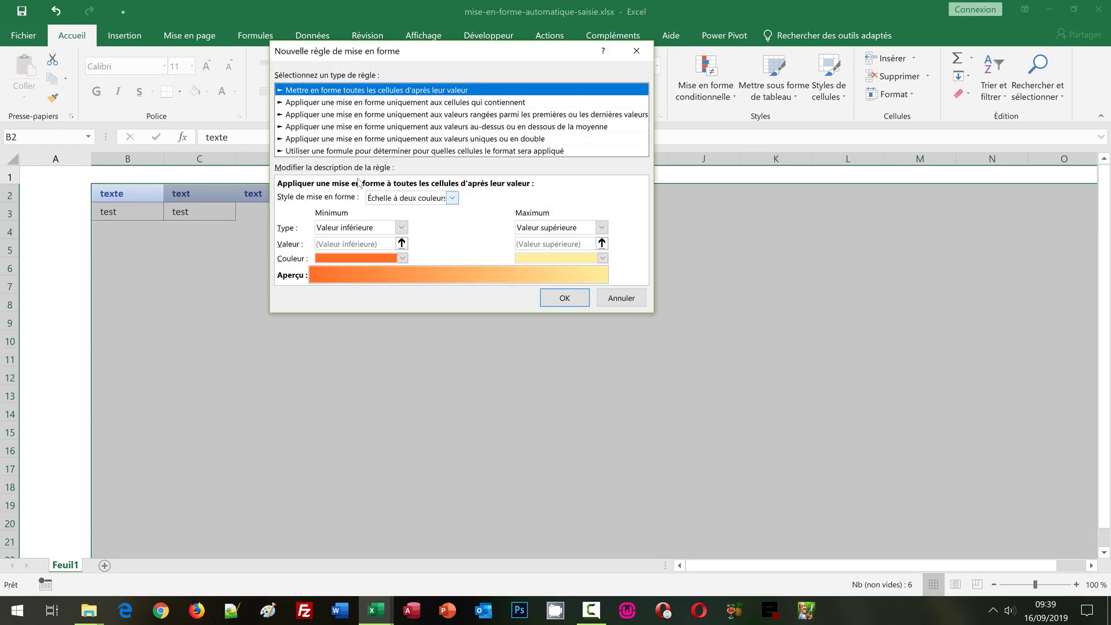
pyautogui.click(328, 151)
pyautogui.click(316, 196)
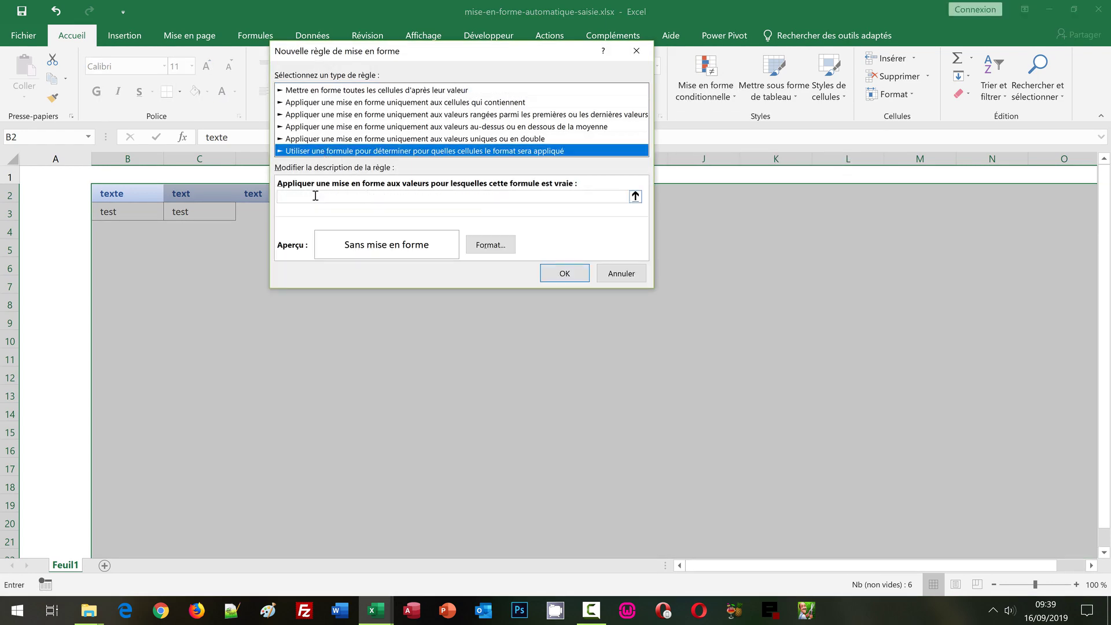
# Step: Enter the rule formula =ET(B1="";A2<>"";C2="";B2<>"") using relative cell references
pyautogui.write('=Et(')
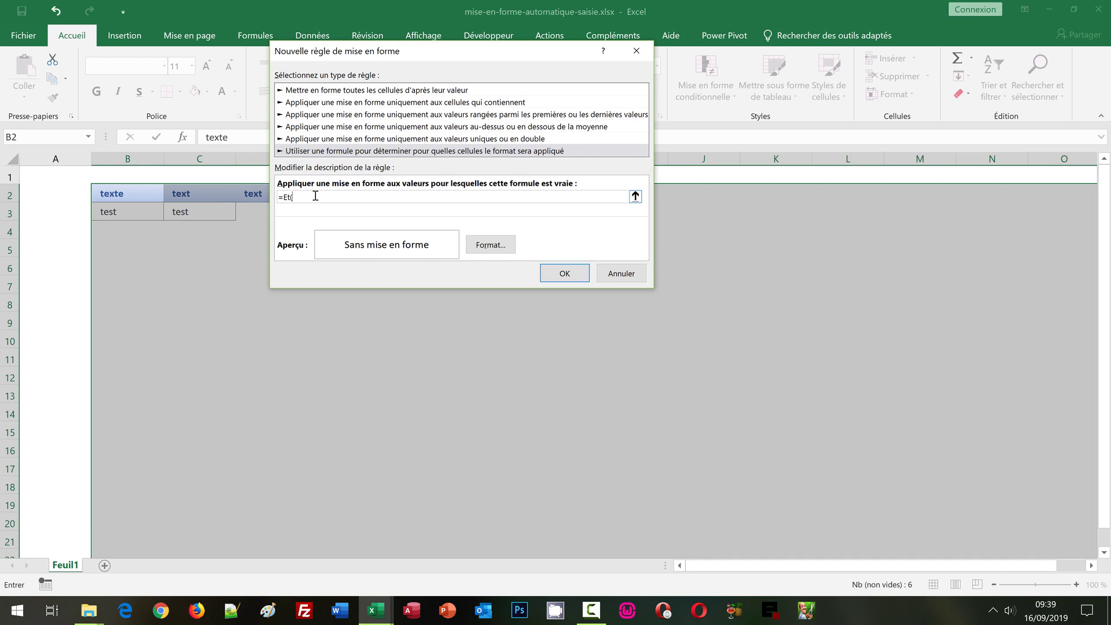
pyautogui.click(134, 176)
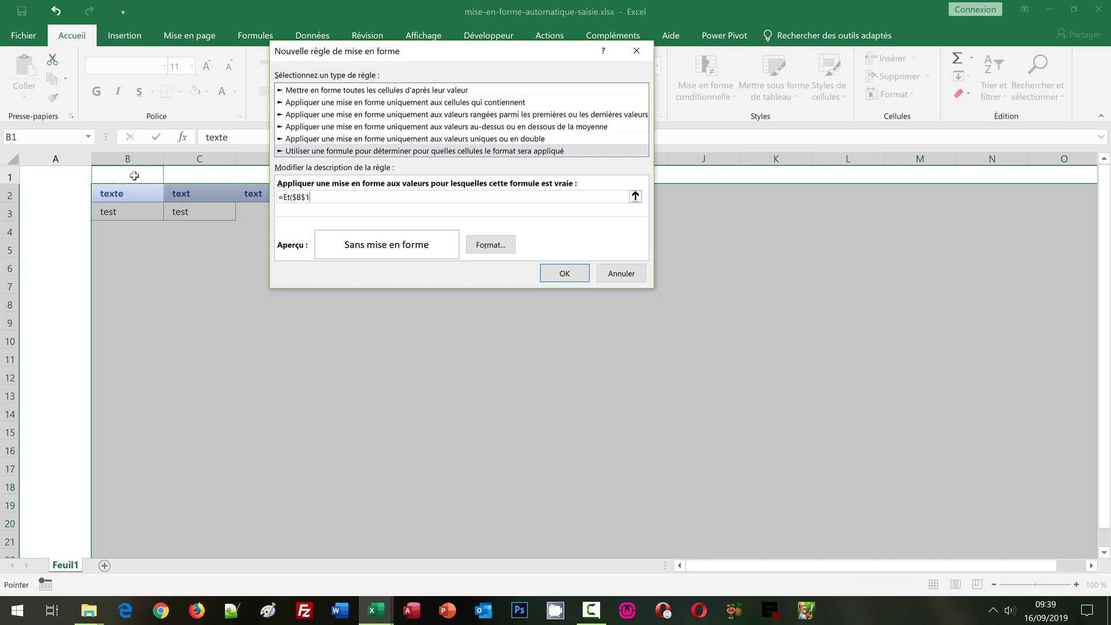
pyautogui.press('F4')
pyautogui.press('F4')
pyautogui.press('F4')
pyautogui.write('=')
pyautogui.click(80, 195)
pyautogui.press('F4')
pyautogui.press('F4')
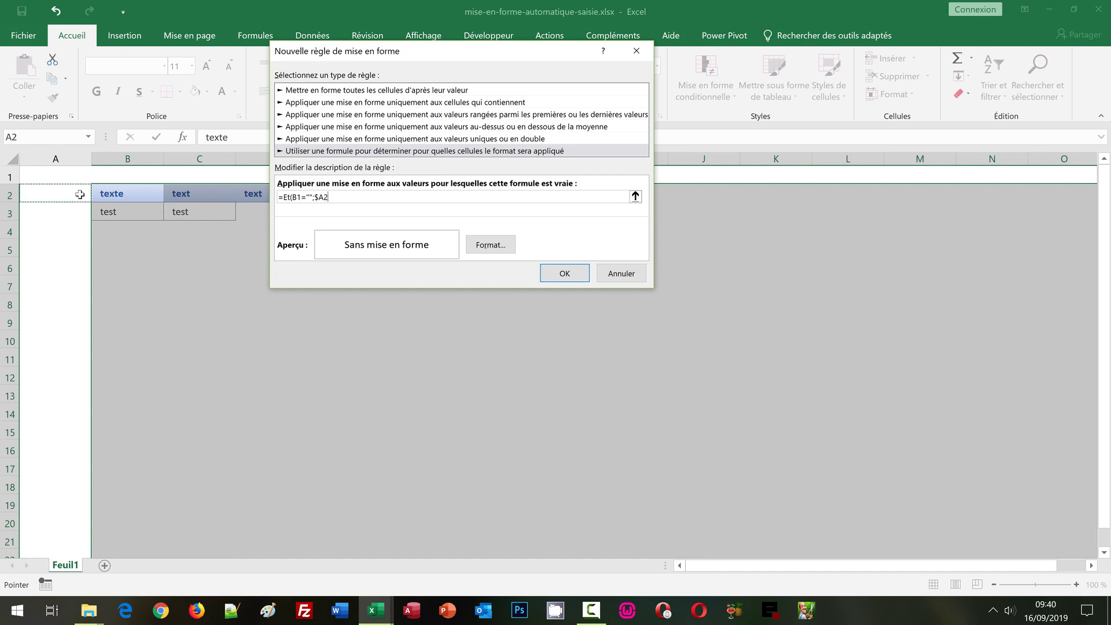
pyautogui.press('F4')
pyautogui.write('<>"";')
pyautogui.click(188, 190)
pyautogui.press('F4')
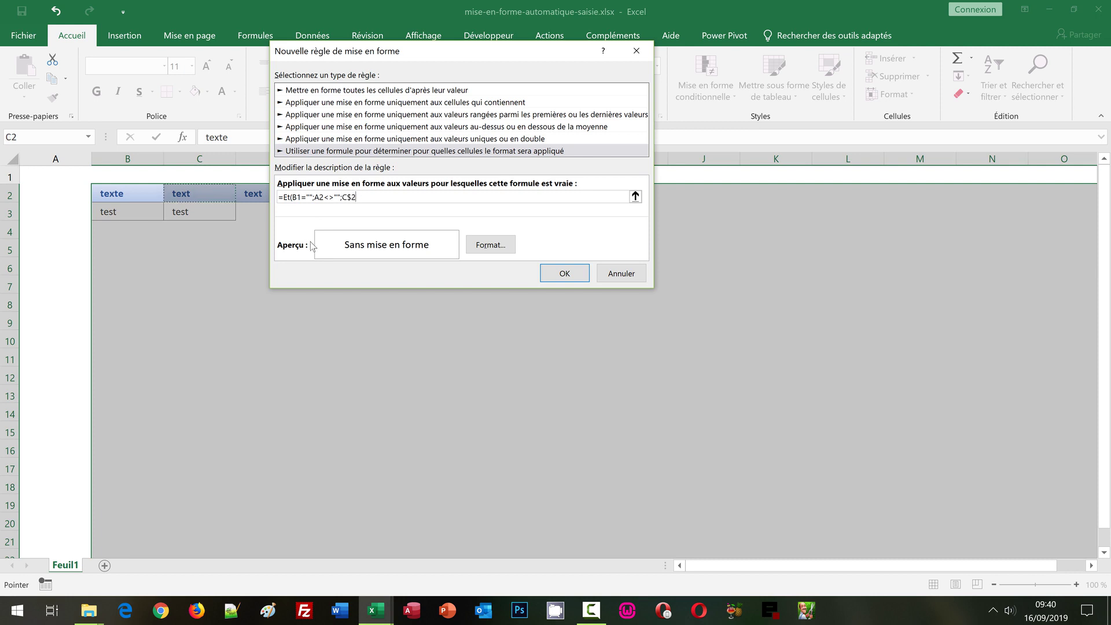
pyautogui.press('F4')
pyautogui.press('F4')
pyautogui.write('=""')
pyautogui.write(';')
pyautogui.click(129, 191)
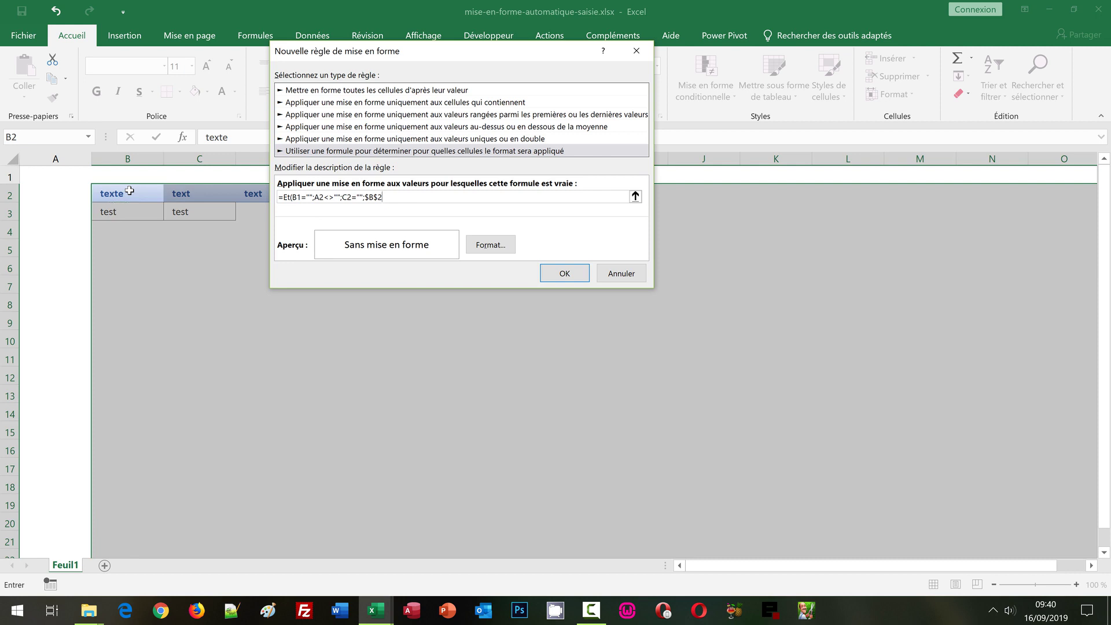
pyautogui.press('F4')
pyautogui.press('F4')
pyautogui.press('F4')
pyautogui.write('<>')
pyautogui.write('"")')
# Step: Give the rule's format a two-colour gradient fill from light blue to blue
pyautogui.click(489, 246)
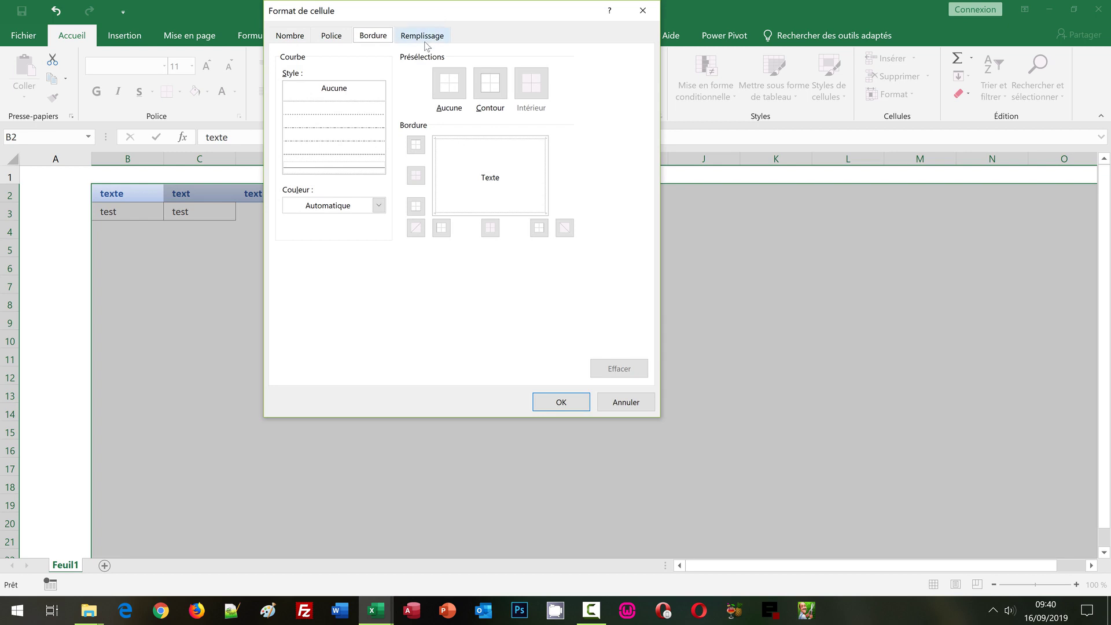
pyautogui.click(425, 39)
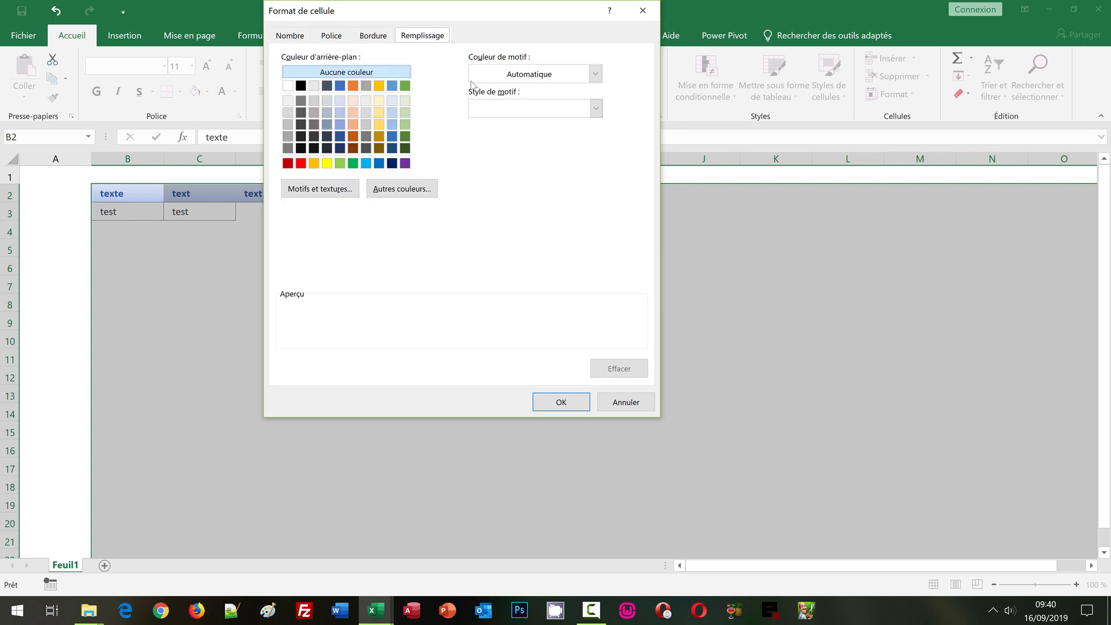
pyautogui.click(315, 191)
pyautogui.click(531, 88)
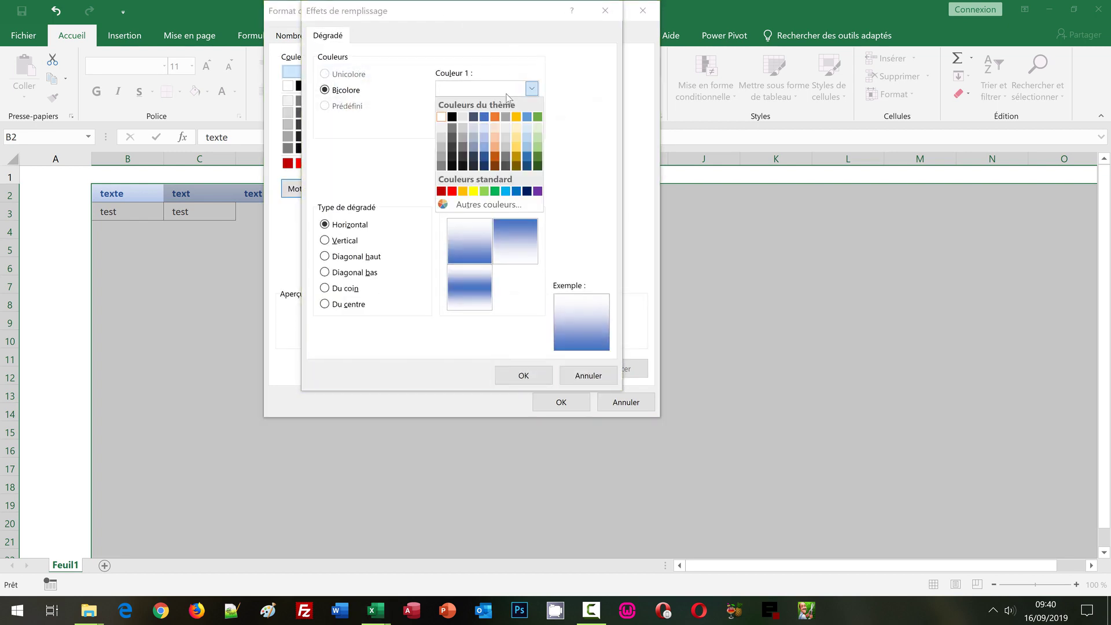
pyautogui.click(483, 127)
pyautogui.click(484, 123)
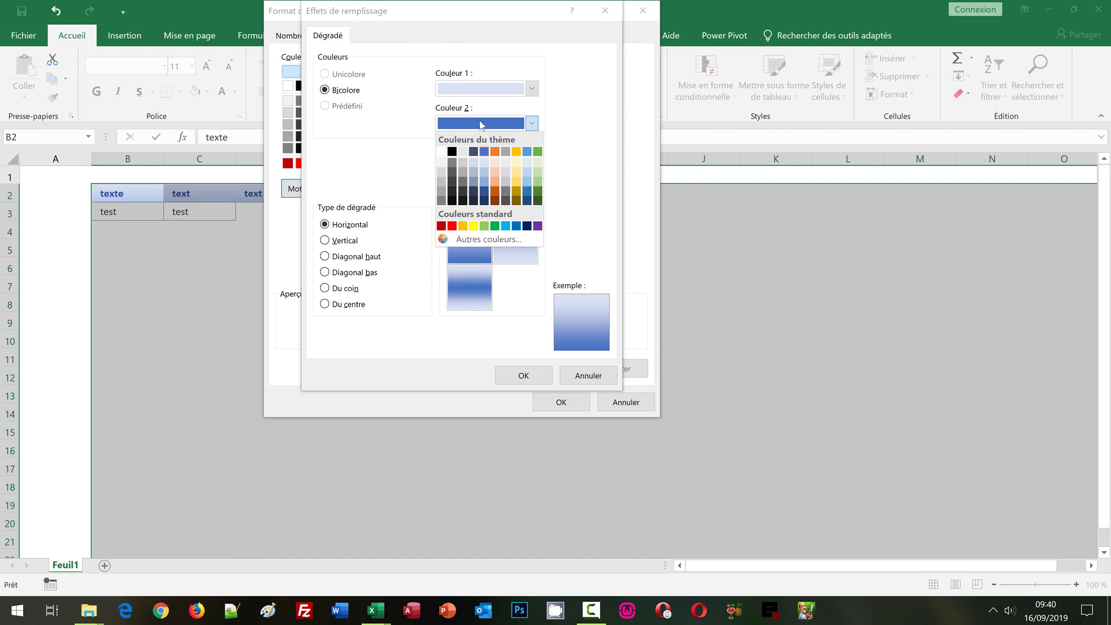
pyautogui.click(484, 170)
pyautogui.click(522, 375)
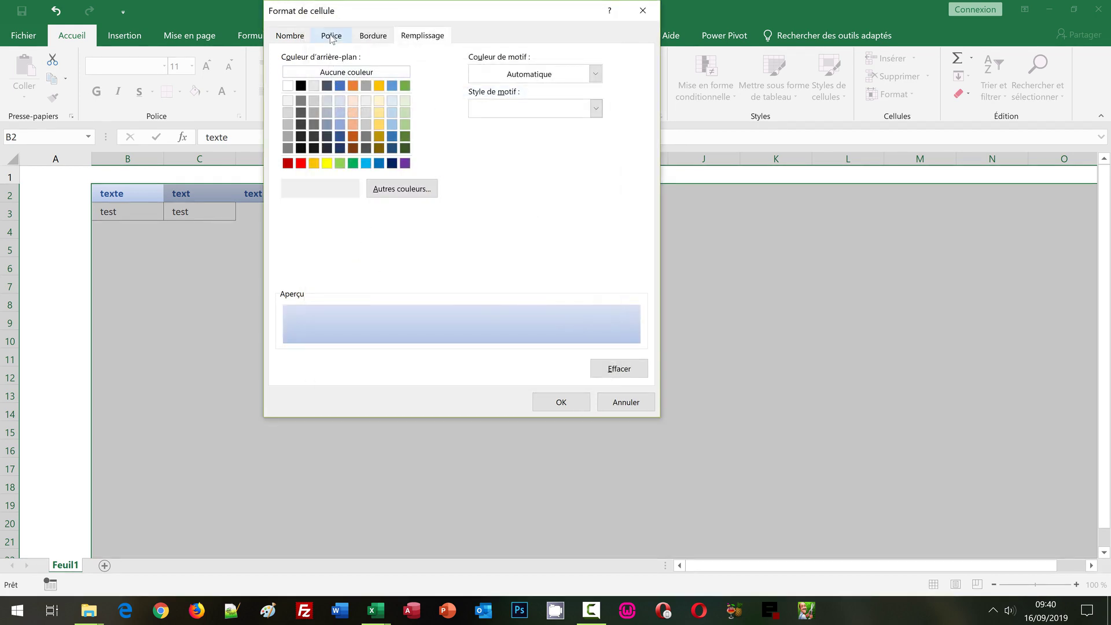
# Step: Make the rule's font bold and dark blue
pyautogui.click(331, 36)
pyautogui.click(480, 109)
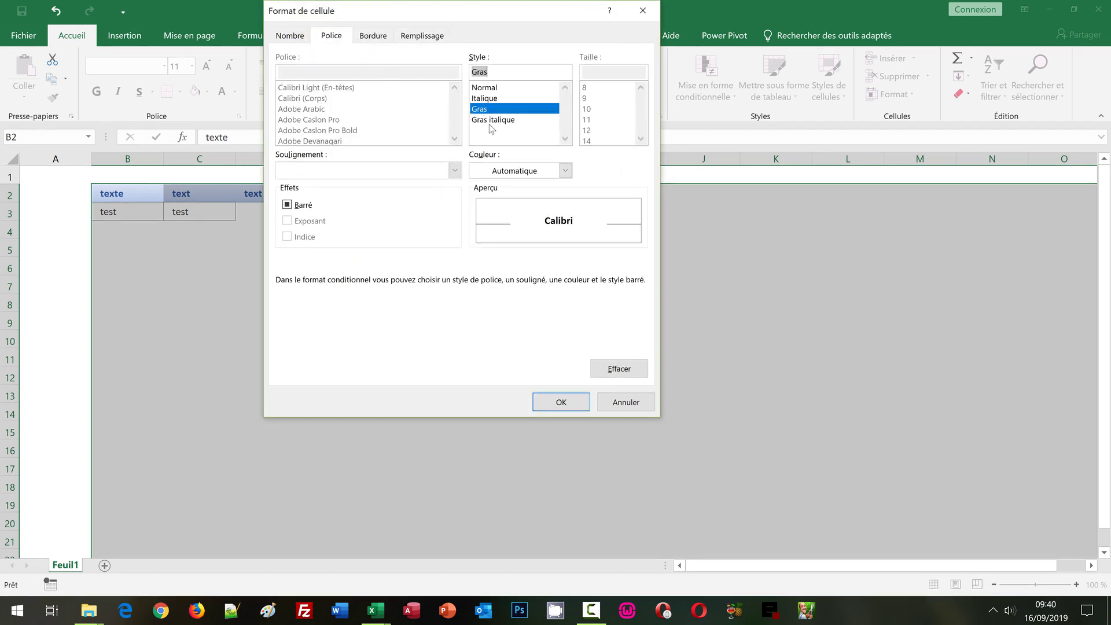
pyautogui.click(506, 177)
pyautogui.click(507, 262)
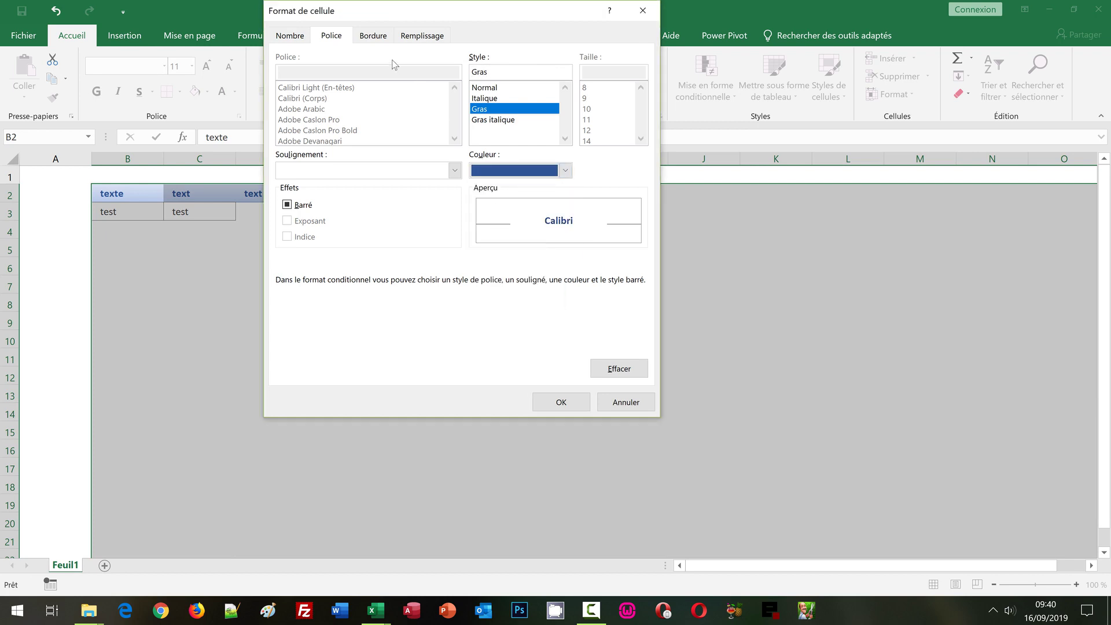
# Step: Add solid dark blue top, right and bottom borders, then confirm the cell format
pyautogui.click(374, 36)
pyautogui.click(365, 171)
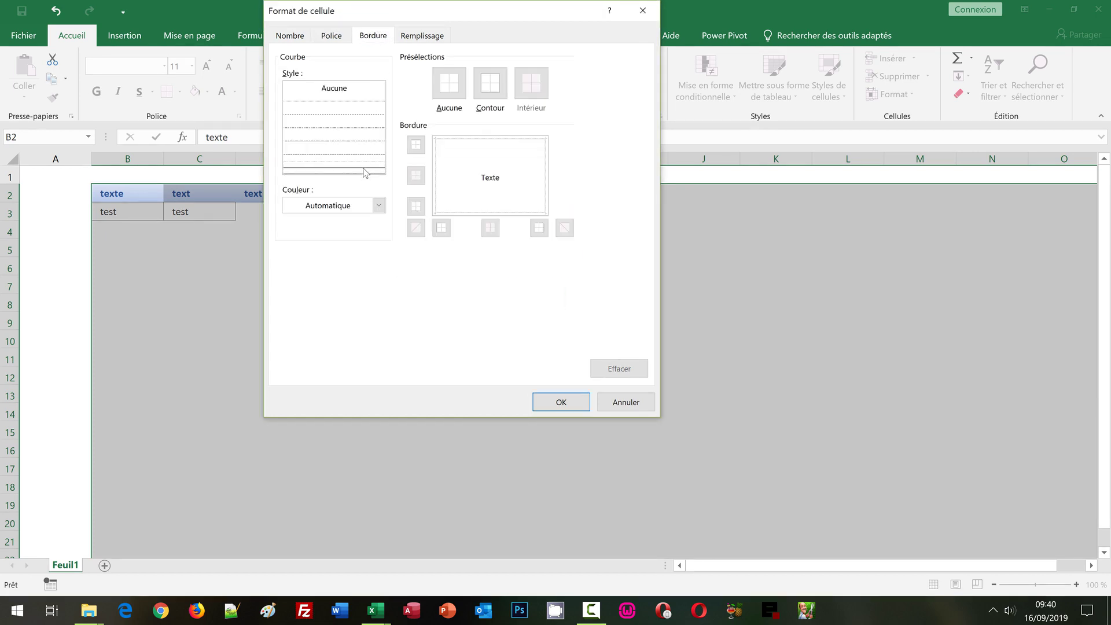
pyautogui.click(355, 207)
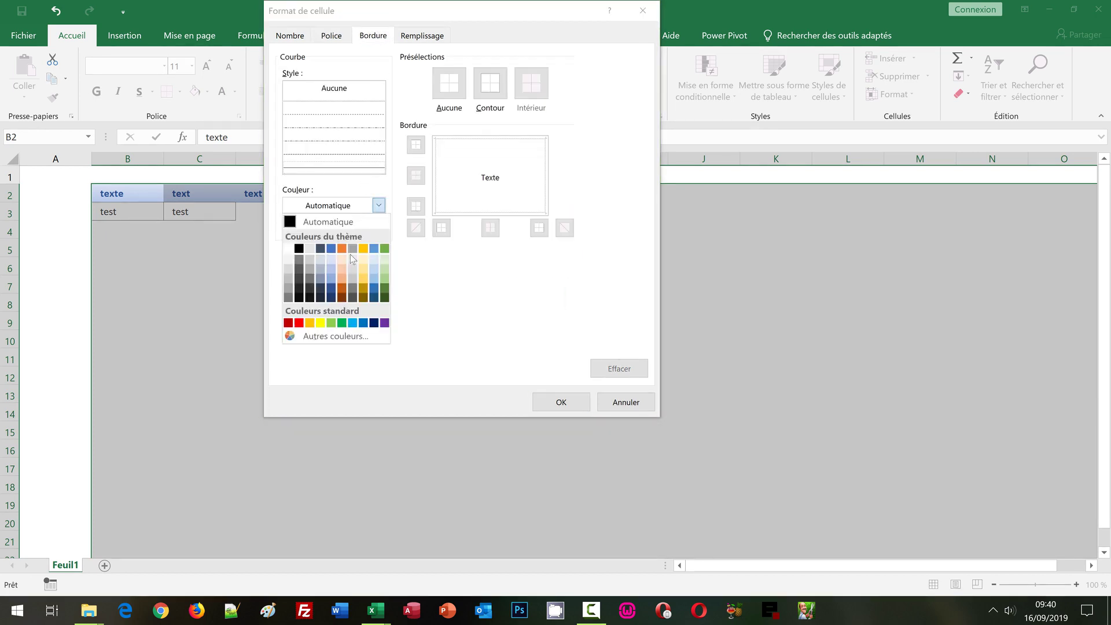
pyautogui.click(330, 290)
pyautogui.click(489, 84)
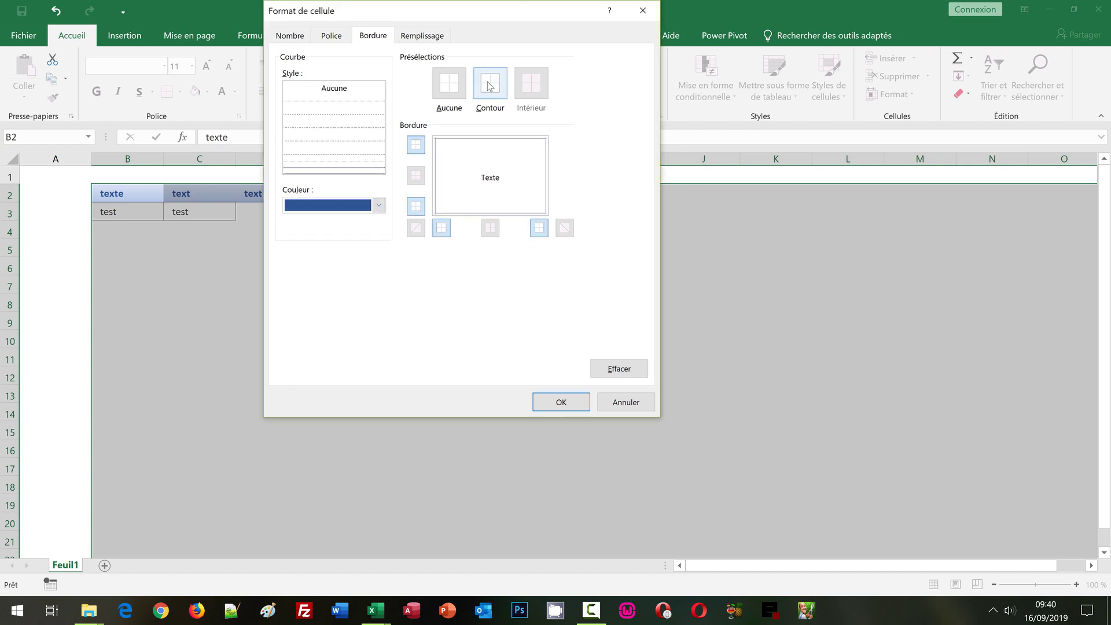
pyautogui.click(442, 165)
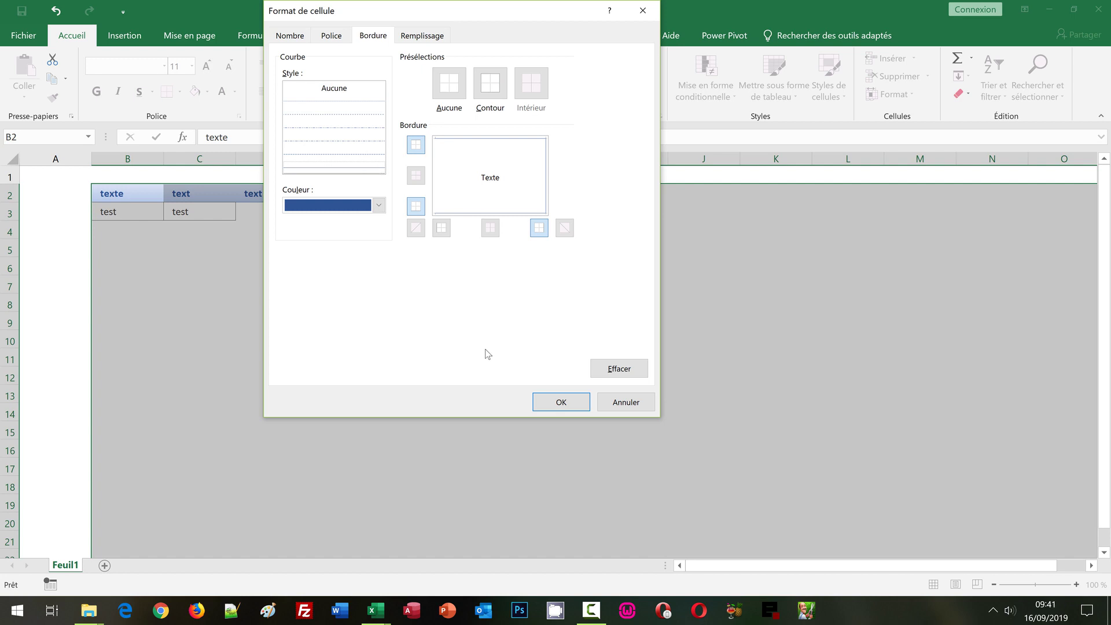
pyautogui.click(554, 401)
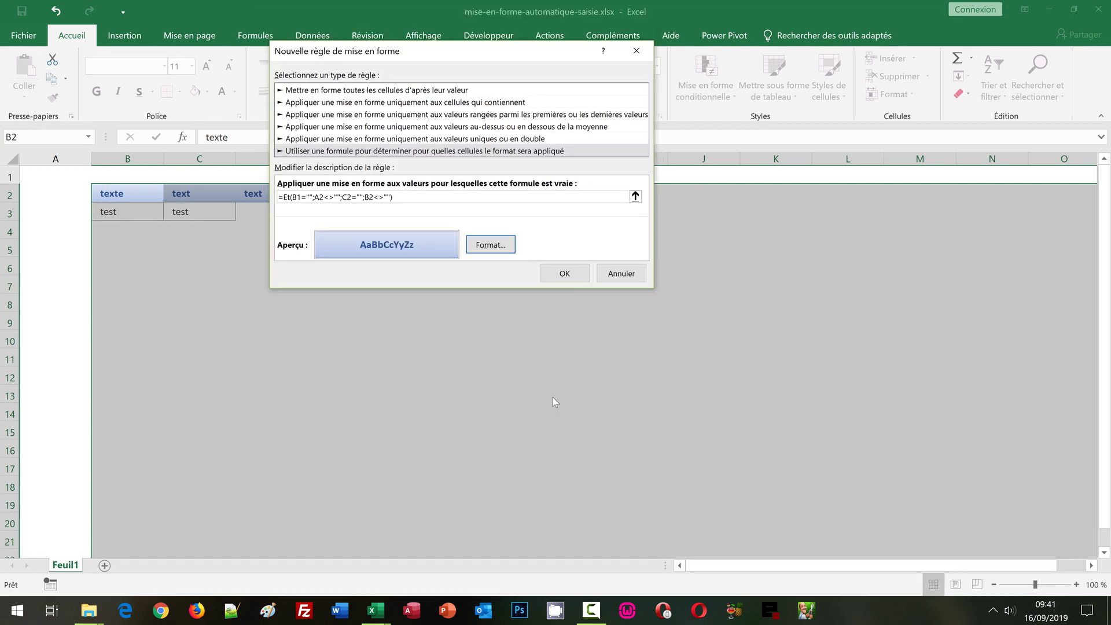
# Step: Save the fourth rule so headers B2:E2 form one blue band, then select C3 and the Name Box
pyautogui.click(571, 279)
pyautogui.click(350, 300)
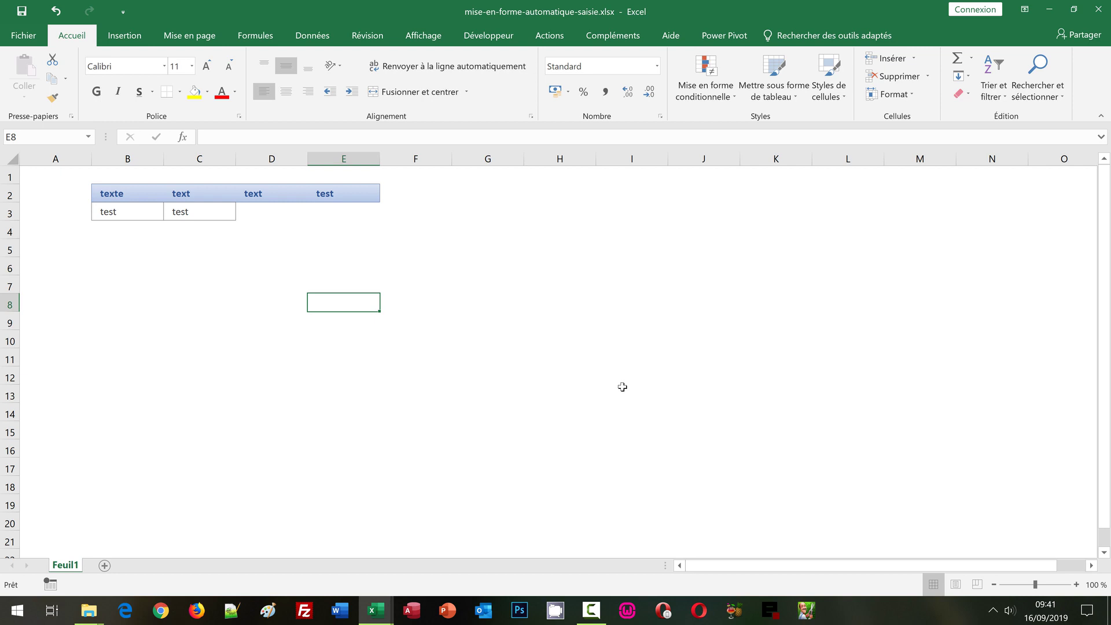
pyautogui.click(193, 211)
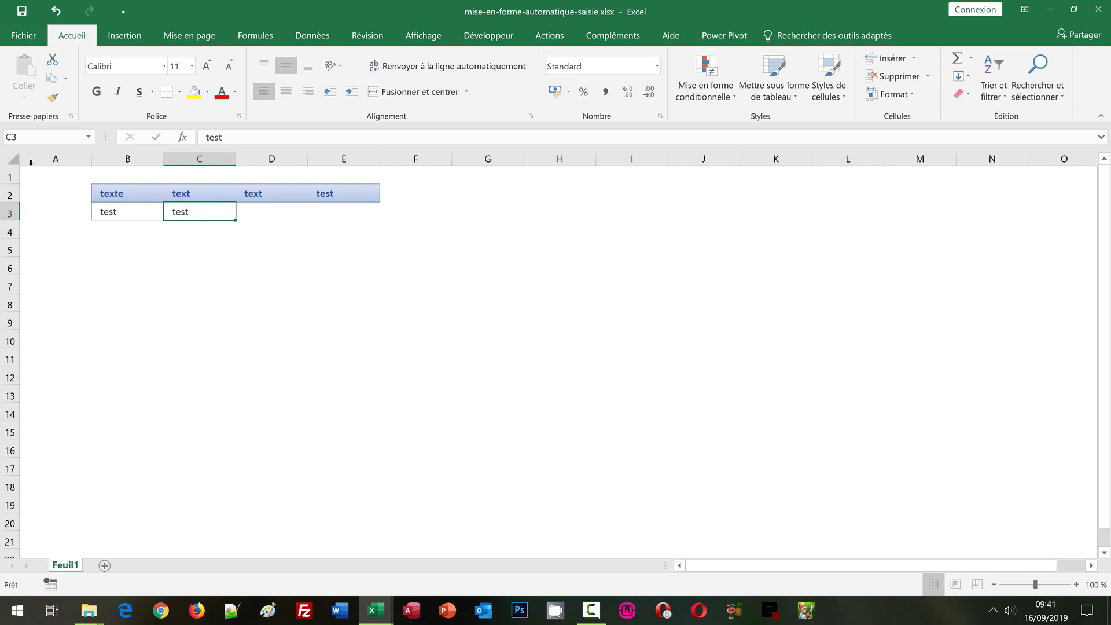
pyautogui.click(12, 136)
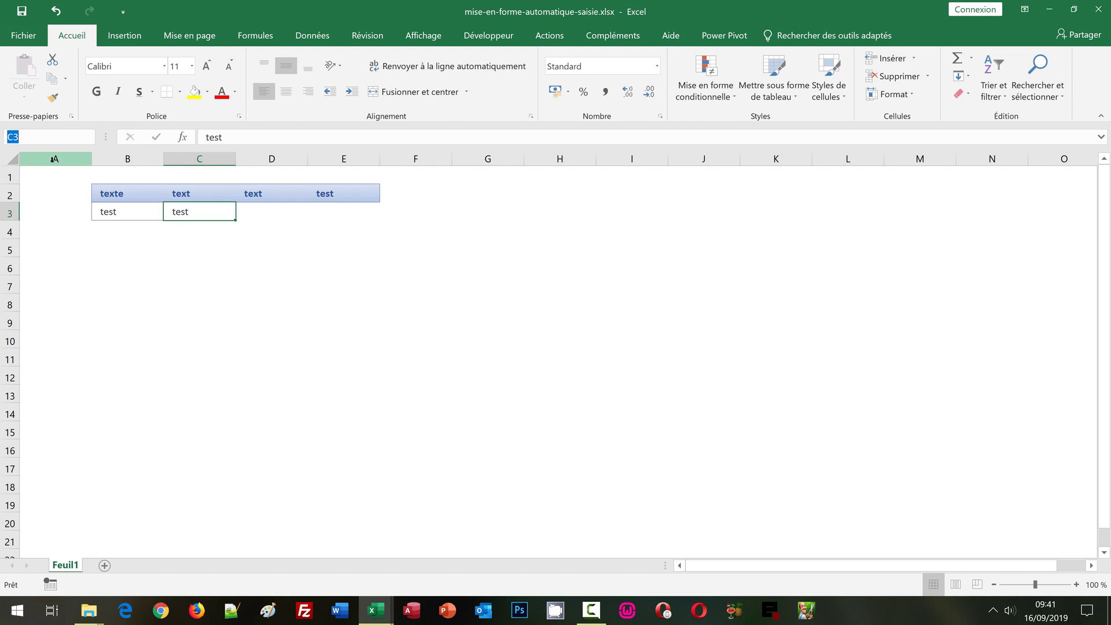
# Step: Select B2:Z1000 and start a new conditional formatting rule
pyautogui.write('B2:Z1')
pyautogui.write('000')
pyautogui.press('Return')
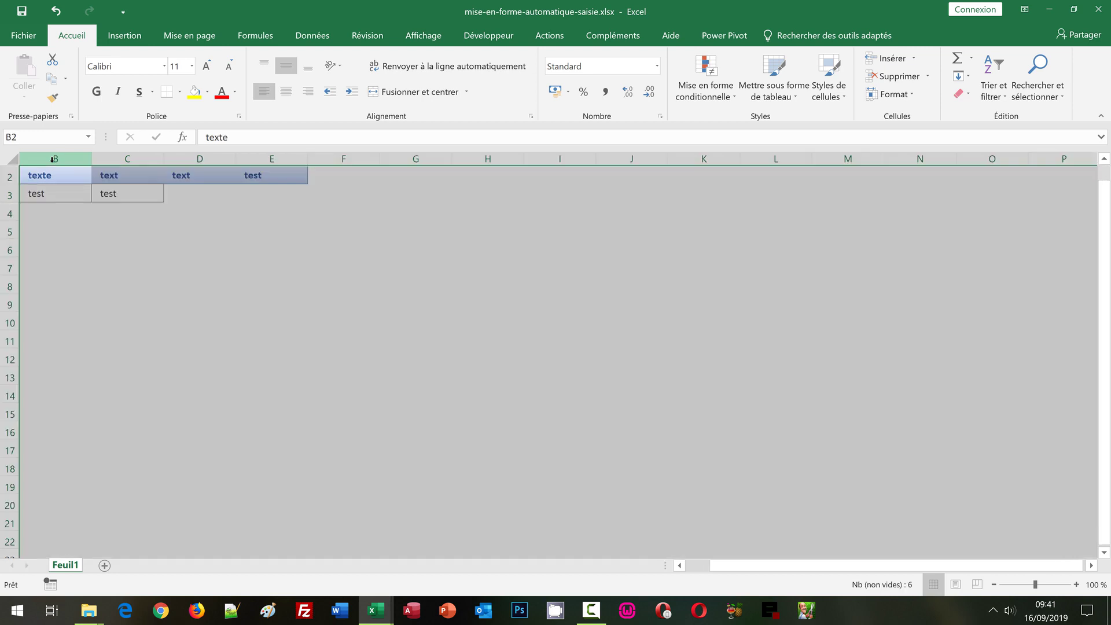
pyautogui.scroll(1, 1024, 303)
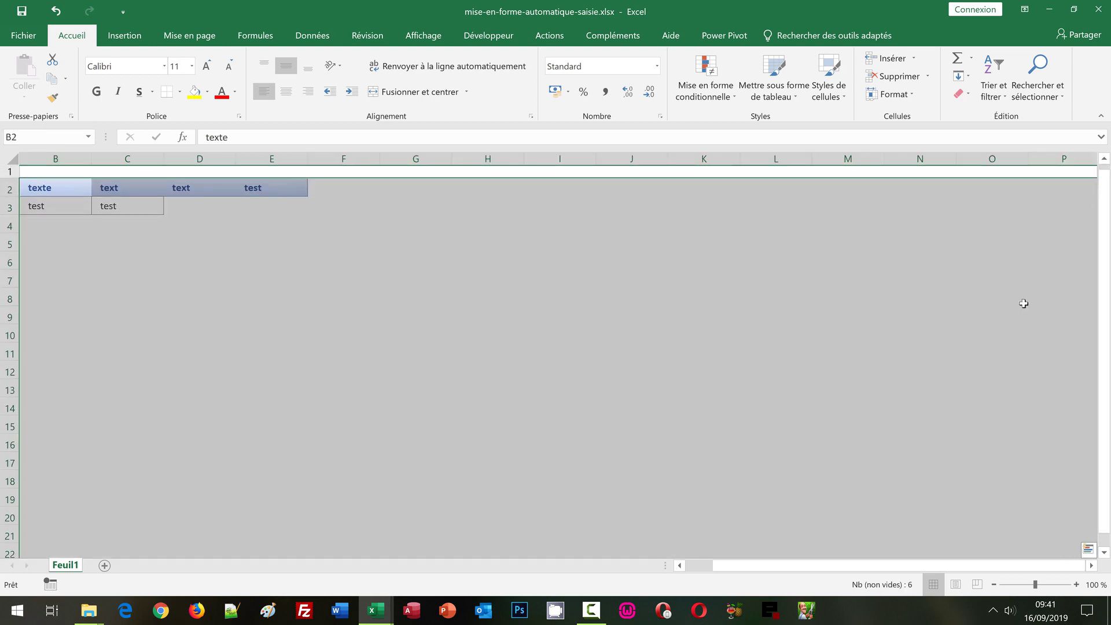
pyautogui.click(698, 569)
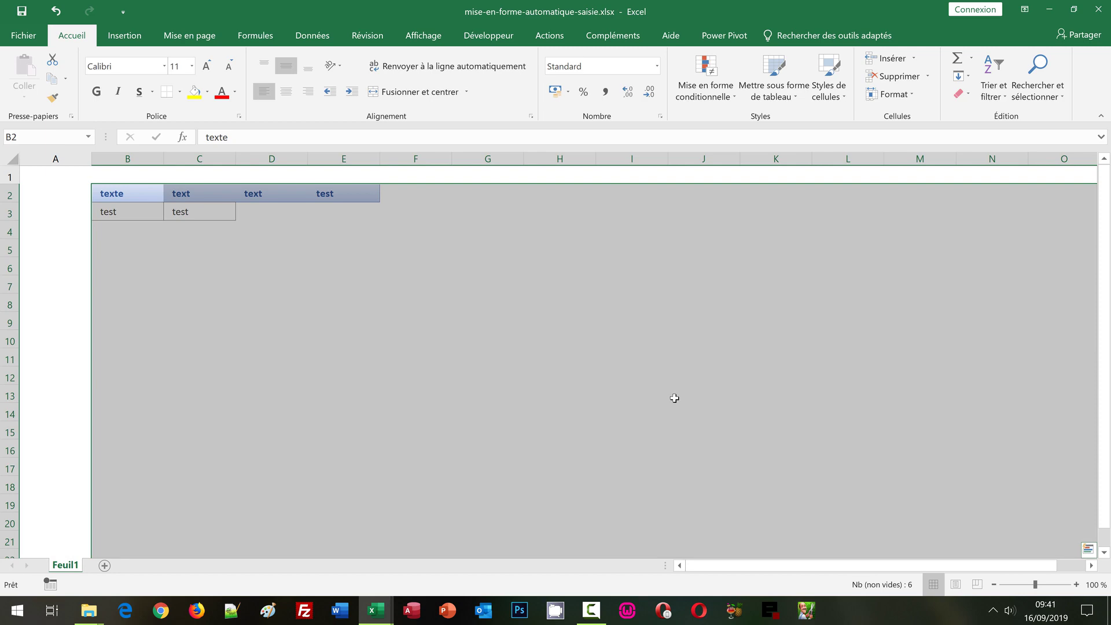
pyautogui.click(710, 100)
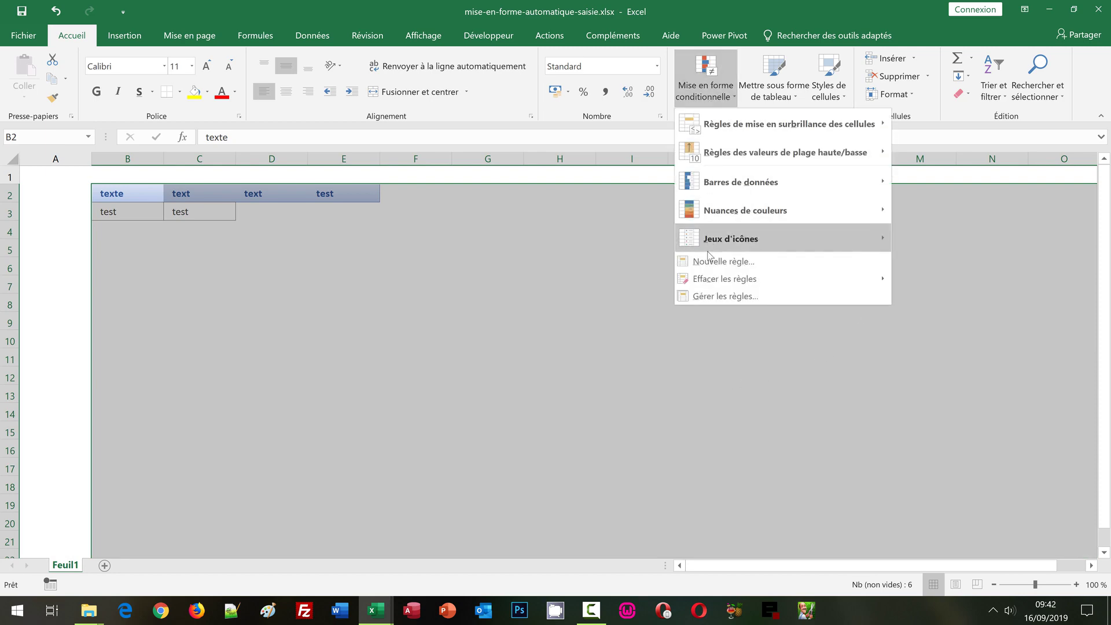
pyautogui.click(723, 261)
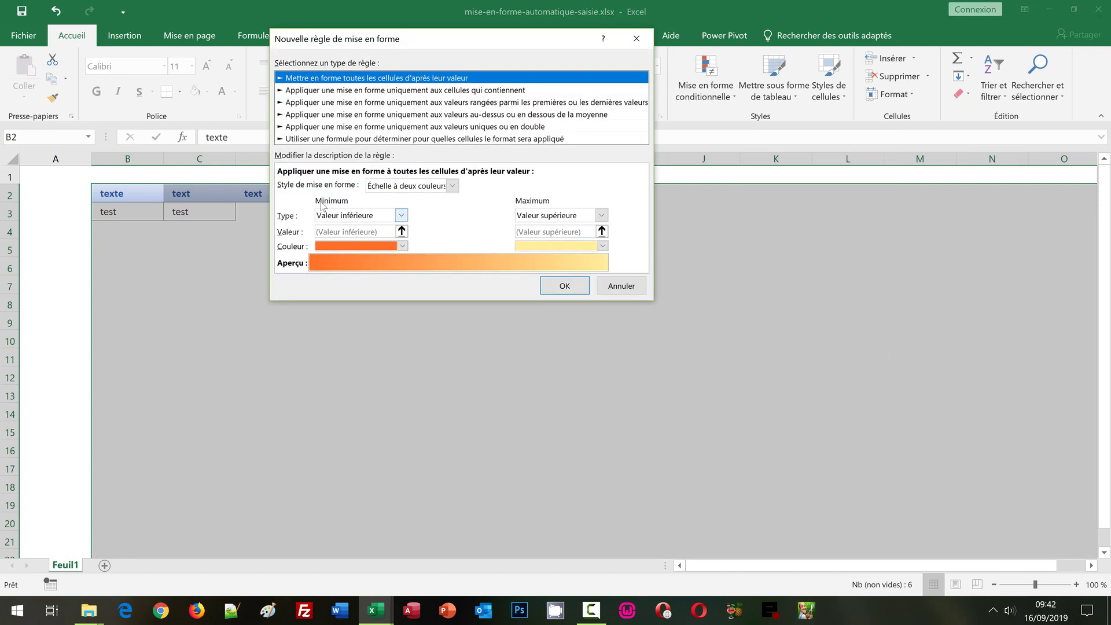
# Step: Make it a formula rule with the condition =EstNum(B2), using a relative B2 reference
pyautogui.click(317, 139)
pyautogui.click(302, 183)
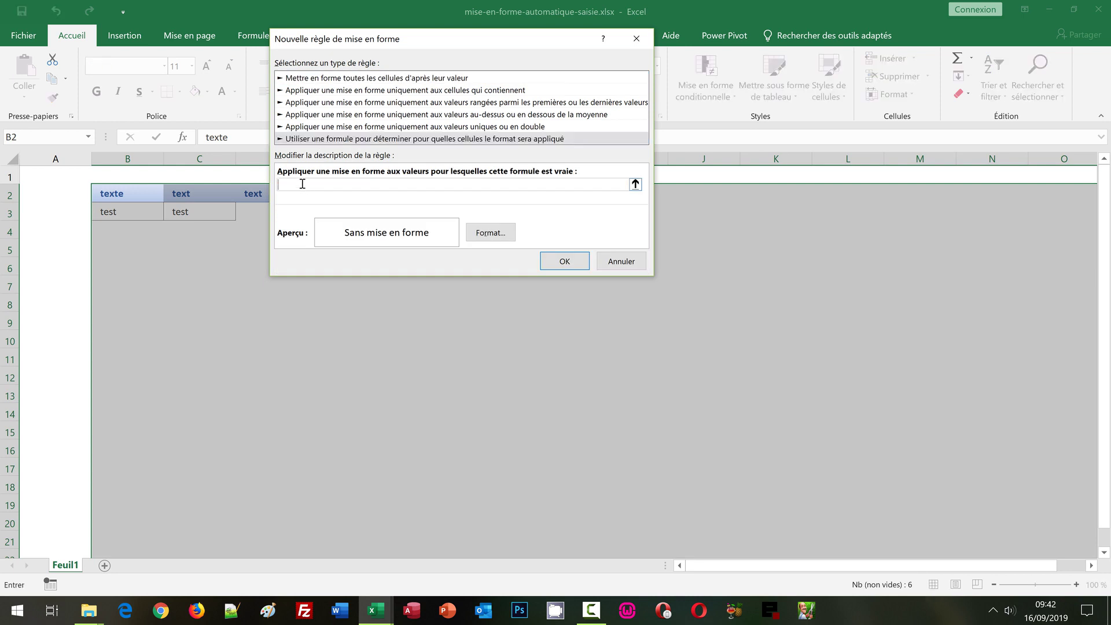
pyautogui.write('=')
pyautogui.write('Est')
pyautogui.write('Num')
pyautogui.write('(')
pyautogui.click(120, 192)
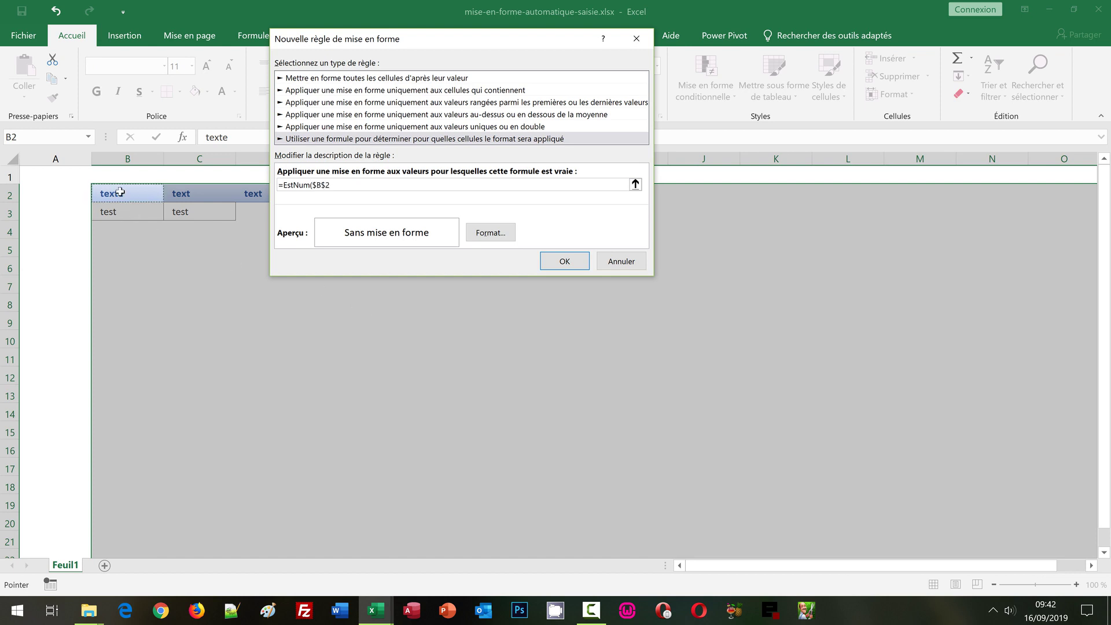
pyautogui.press('F4')
pyautogui.press('F4')
pyautogui.press('F4')
pyautogui.write(')')
# Step: In the rule's format, choose a Personnalisée number format and start replacing Standard with '* 0"'
pyautogui.click(489, 232)
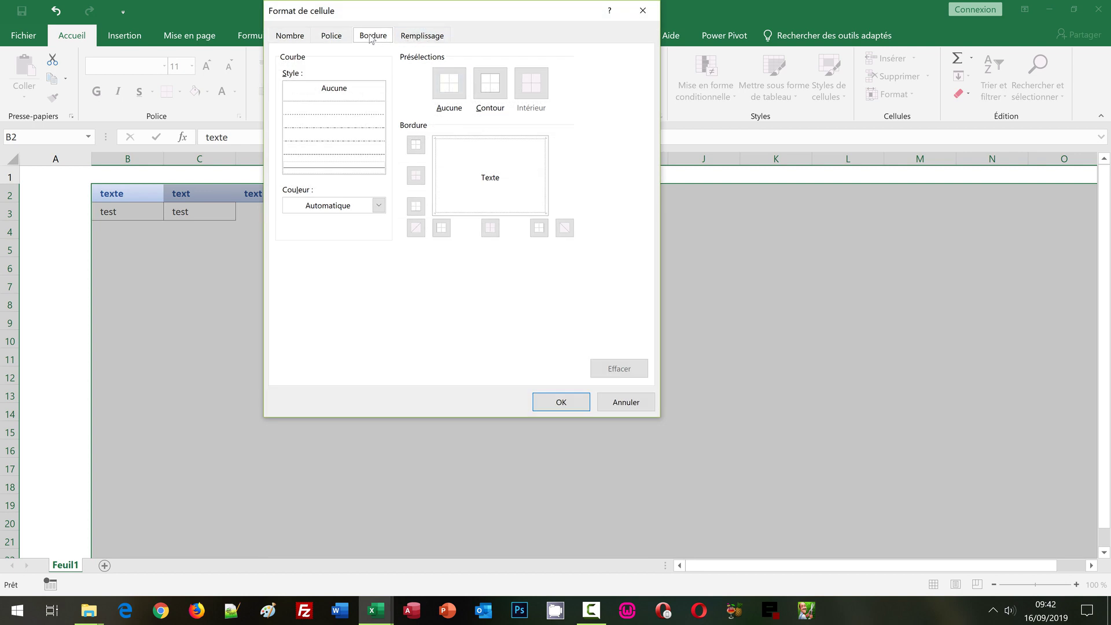
pyautogui.click(290, 39)
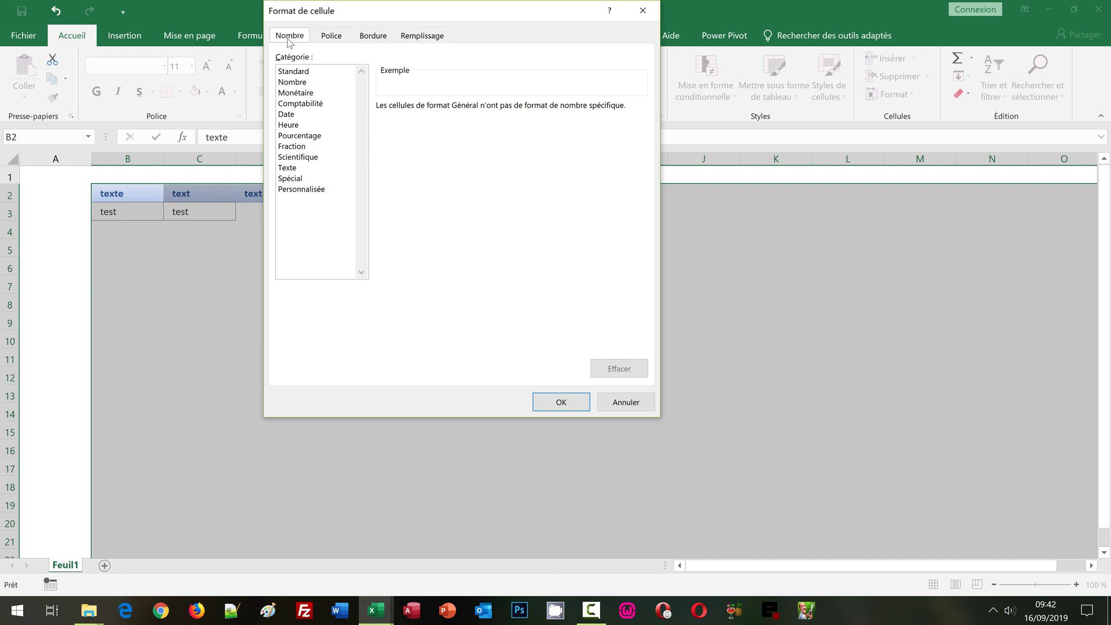
pyautogui.click(318, 189)
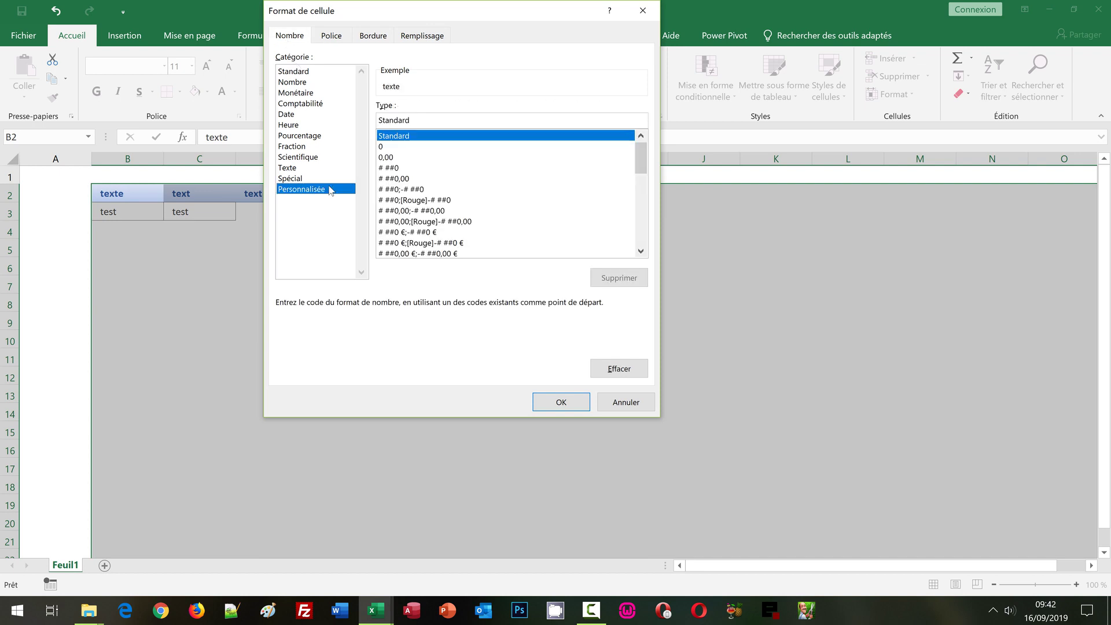
pyautogui.moveTo(422, 124); pyautogui.dragTo(379, 120)
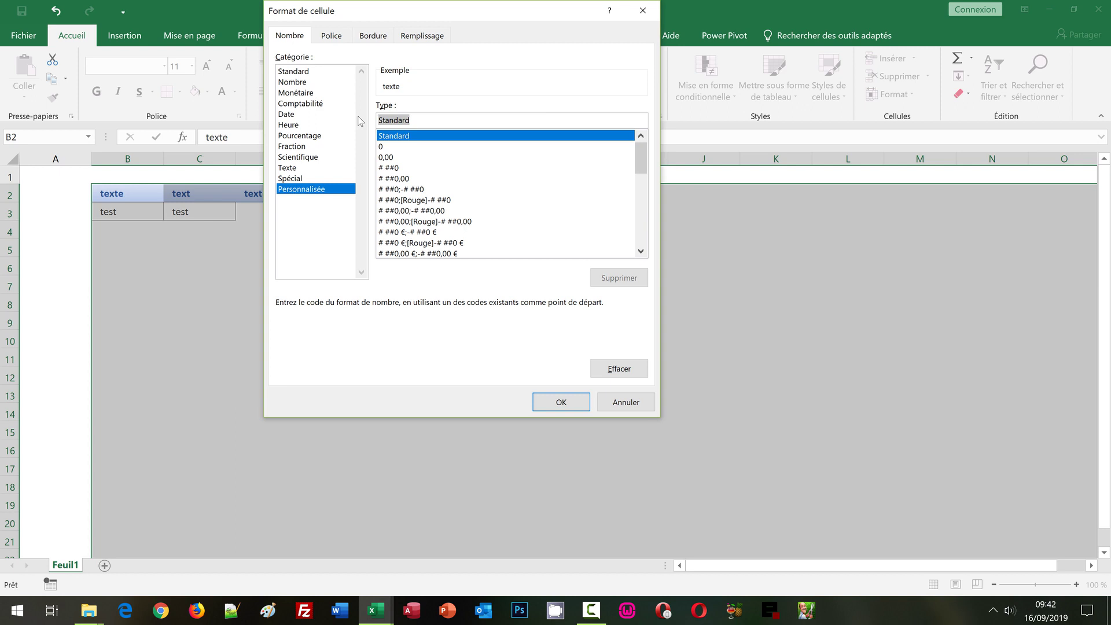
pyautogui.write('* ')
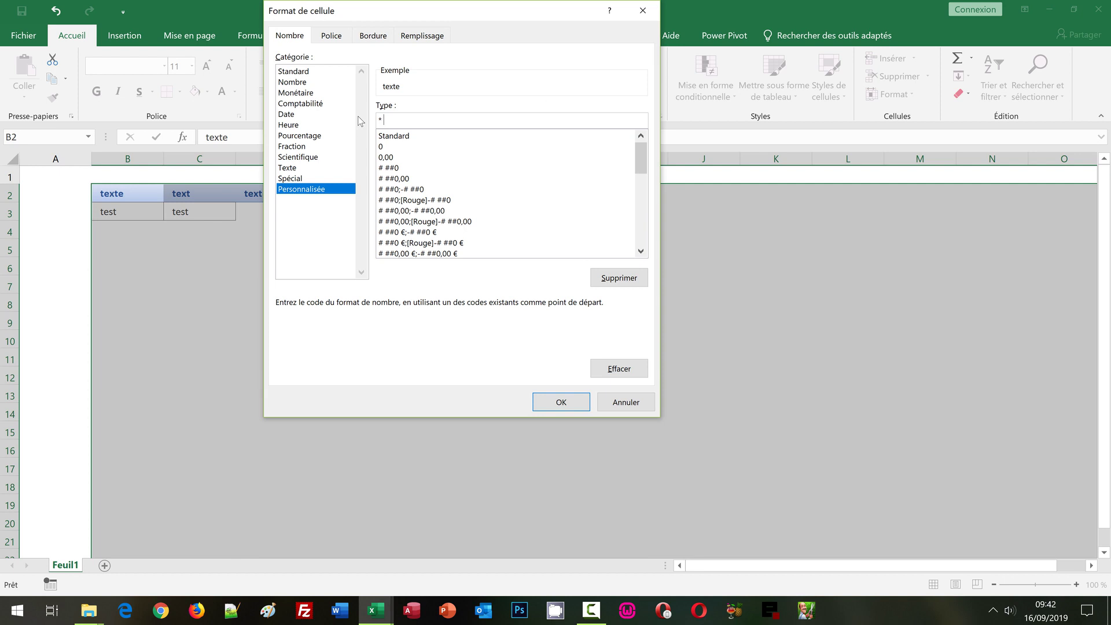
pyautogui.write('0')
pyautogui.write('"')
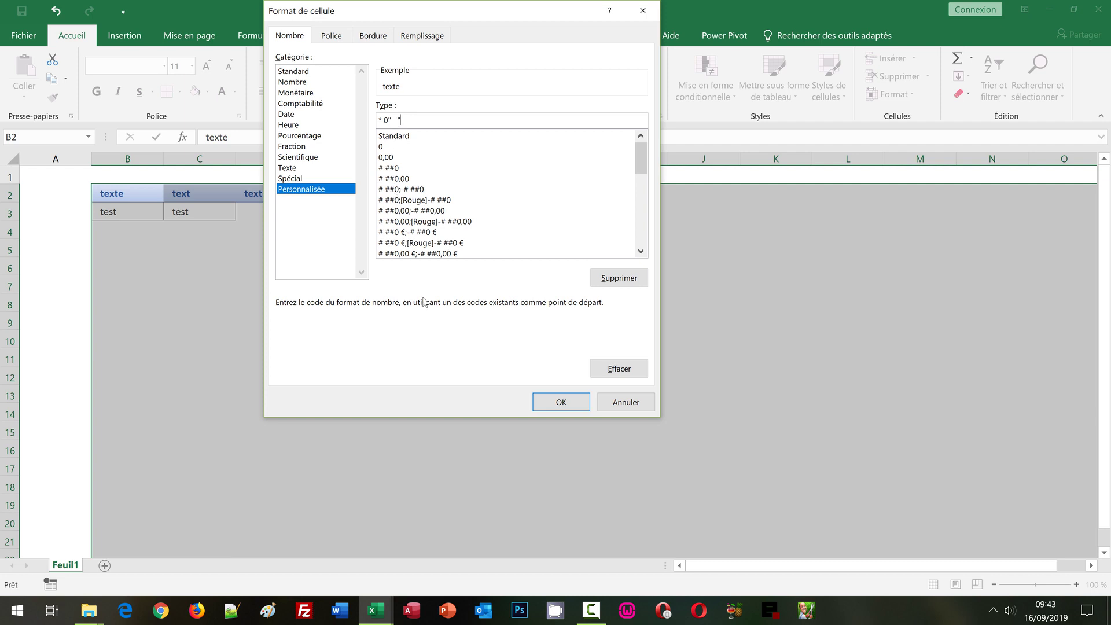
# Step: Confirm the custom number format and the =EstNum(B2) conditional formatting rule
pyautogui.click(547, 403)
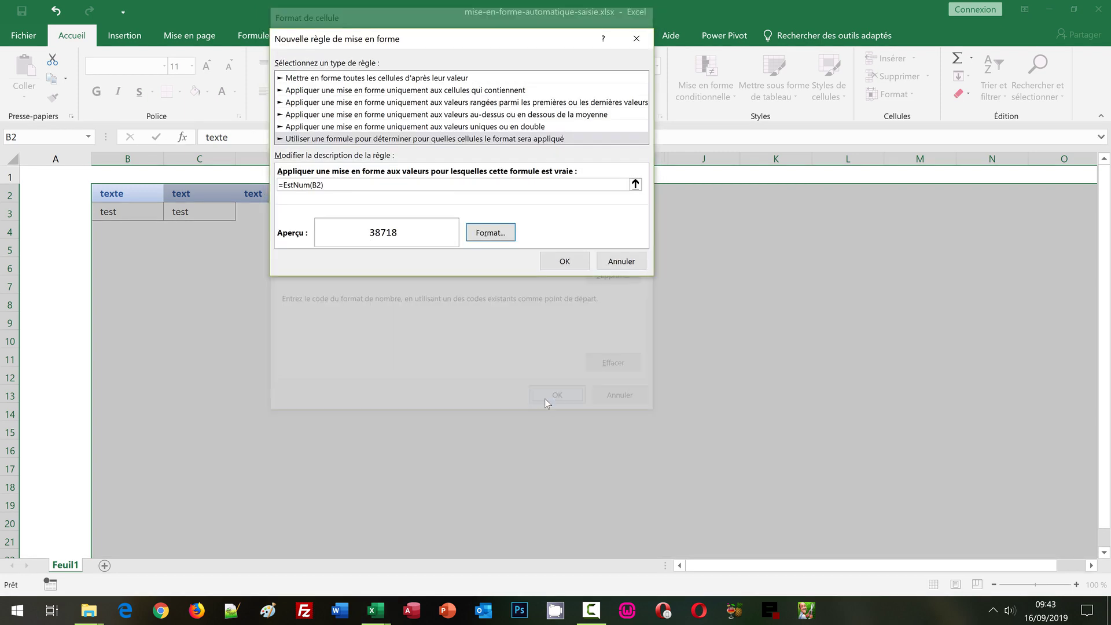
pyautogui.click(564, 261)
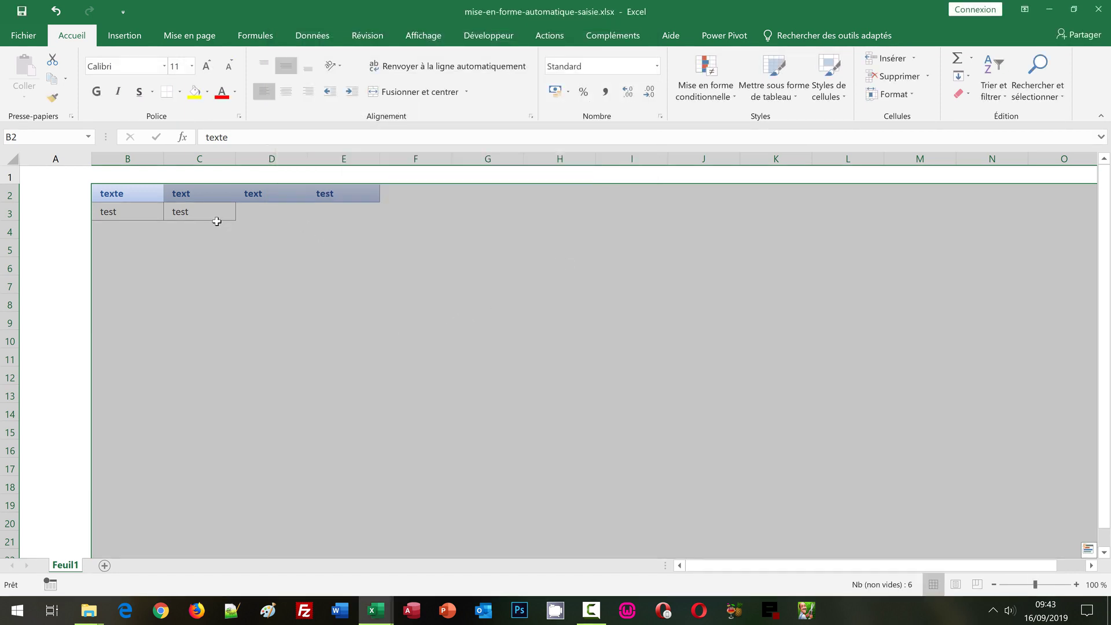
# Step: Enter test values 12 in D3 and 15 in D4
pyautogui.click(272, 208)
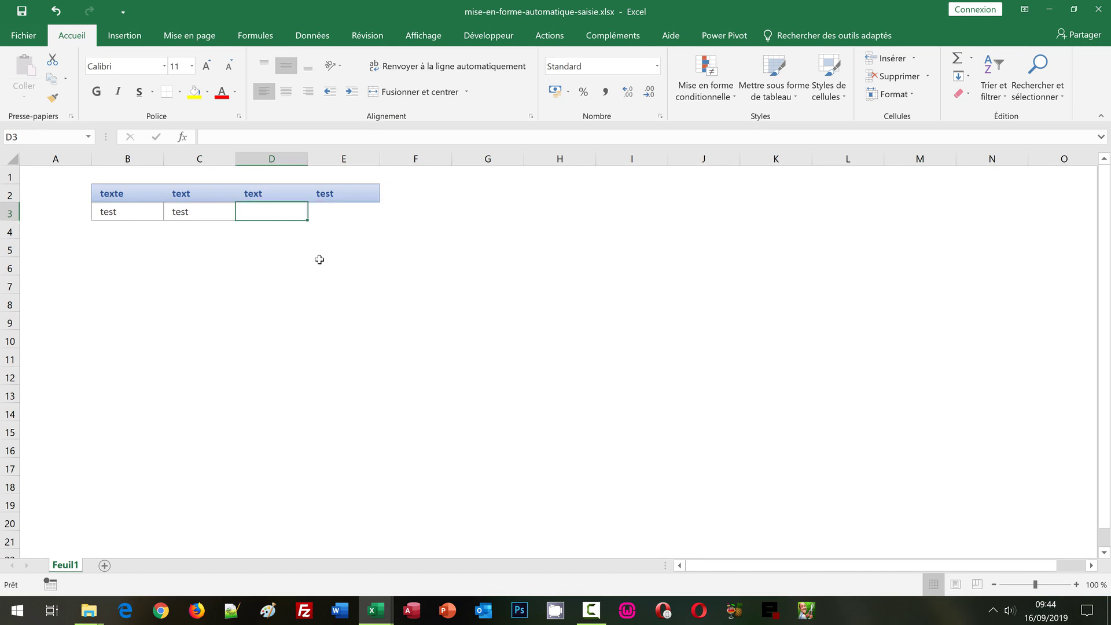
pyautogui.write('12')
pyautogui.press('Return')
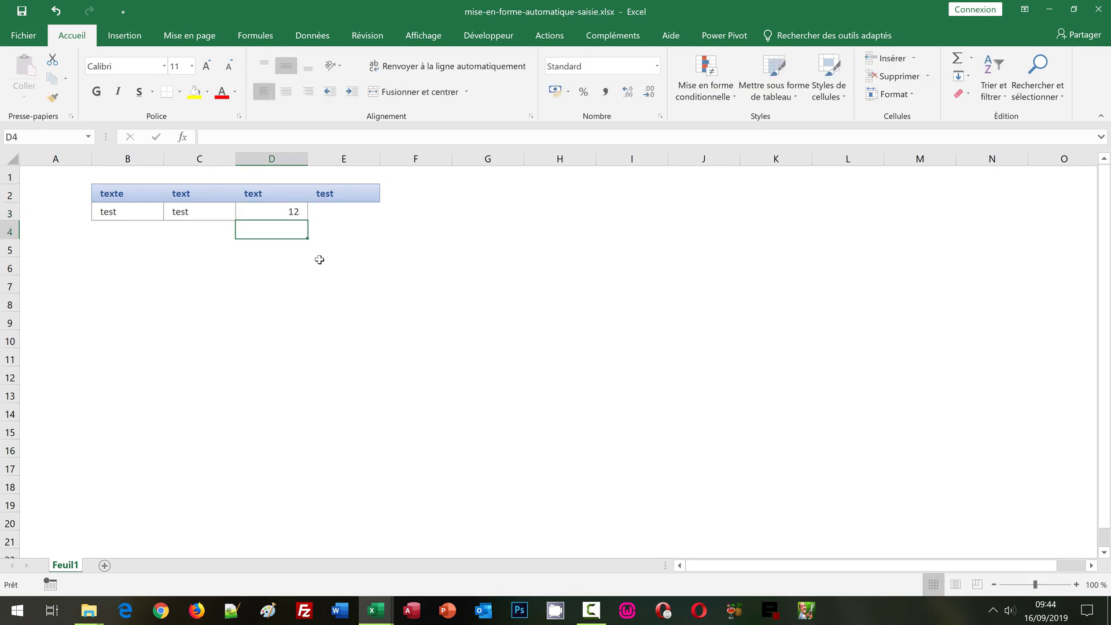
pyautogui.write('15')
pyautogui.press('Return')
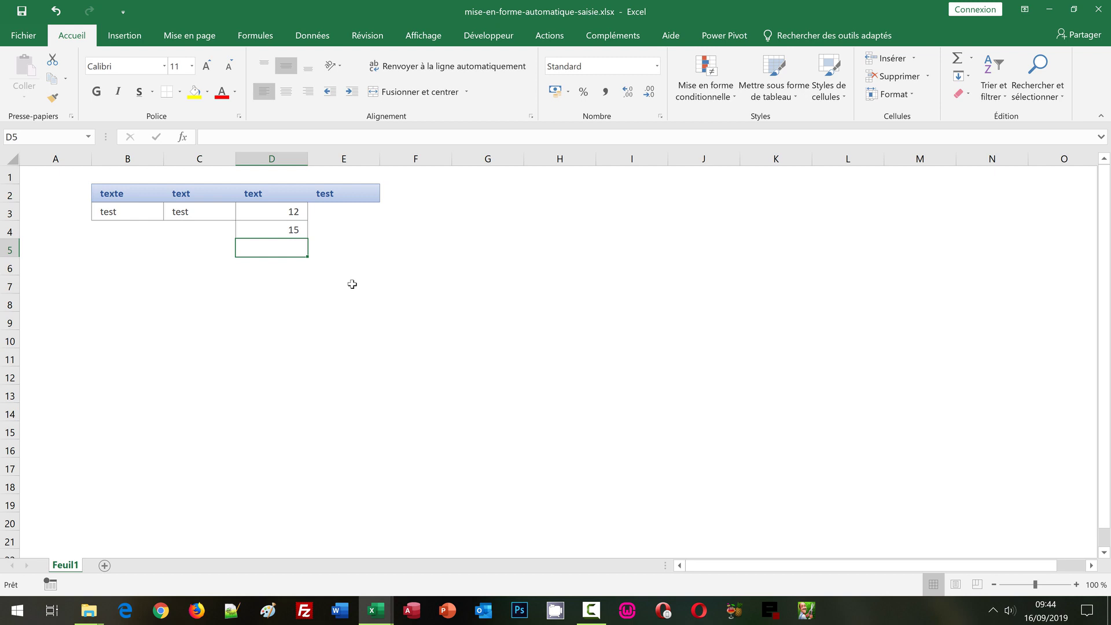
# Step: Select the range B2:Z1000 through the Name Box
pyautogui.click(29, 137)
pyautogui.write('B2:Z')
pyautogui.write('1000')
pyautogui.press('Return')
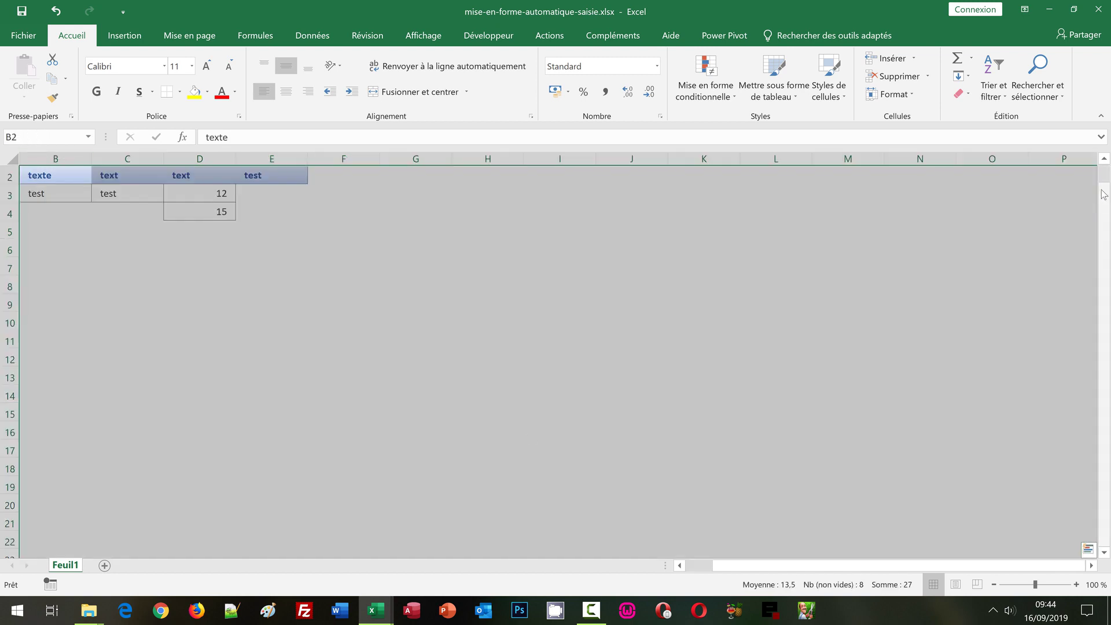
pyautogui.scroll(1, 1103, 195)
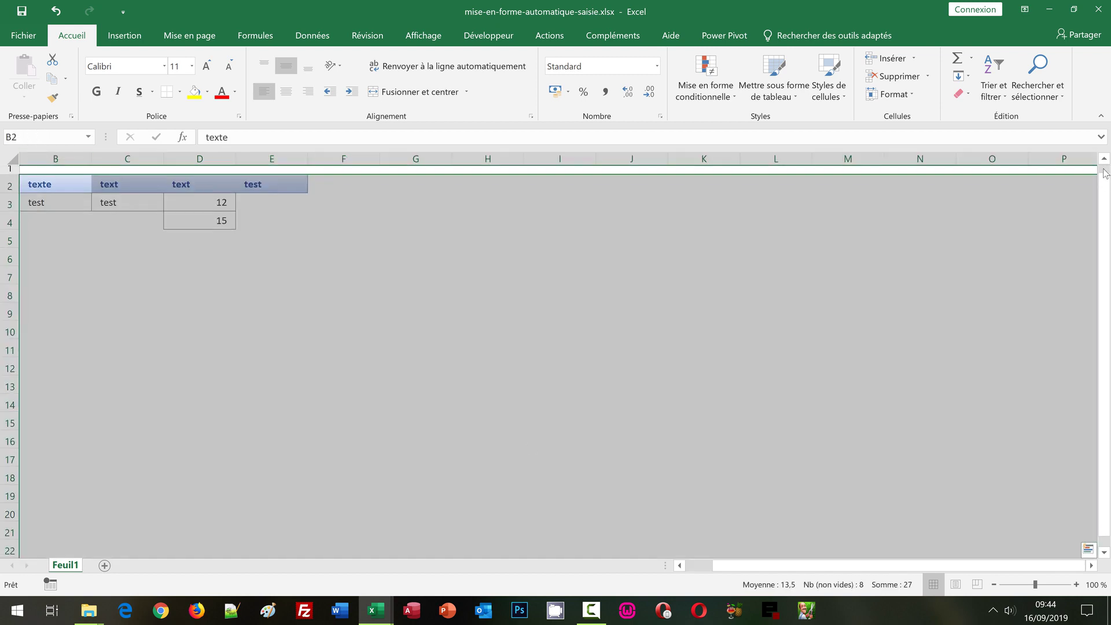
# Step: Start a new formula-based conditional formatting rule using =EstFormule(B2) with a relative reference
pyautogui.click(695, 565)
pyautogui.click(709, 92)
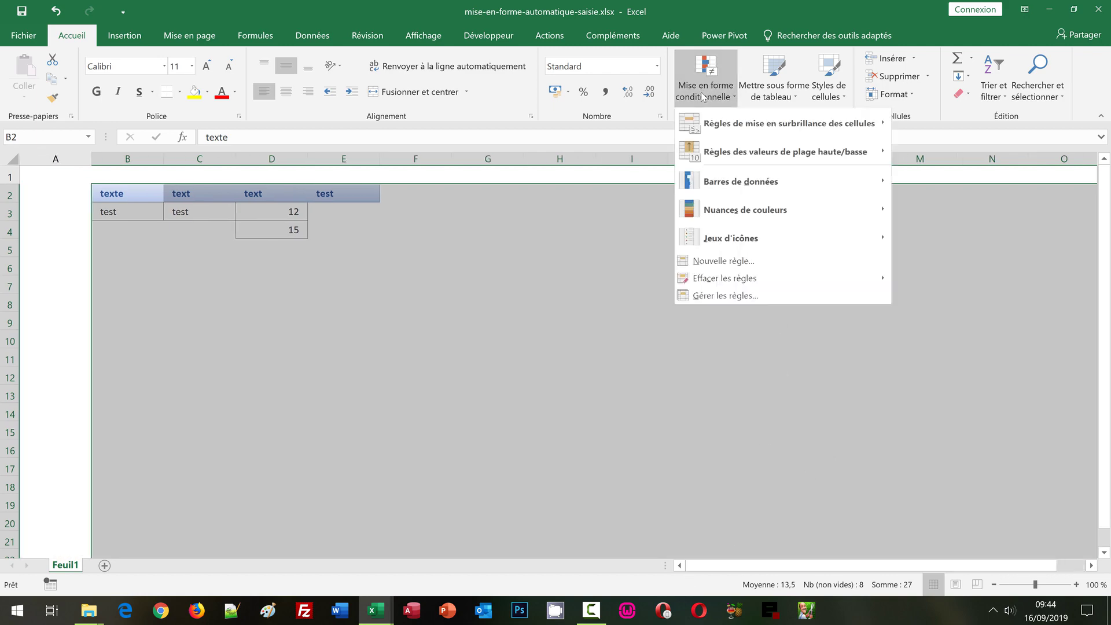
pyautogui.click(713, 262)
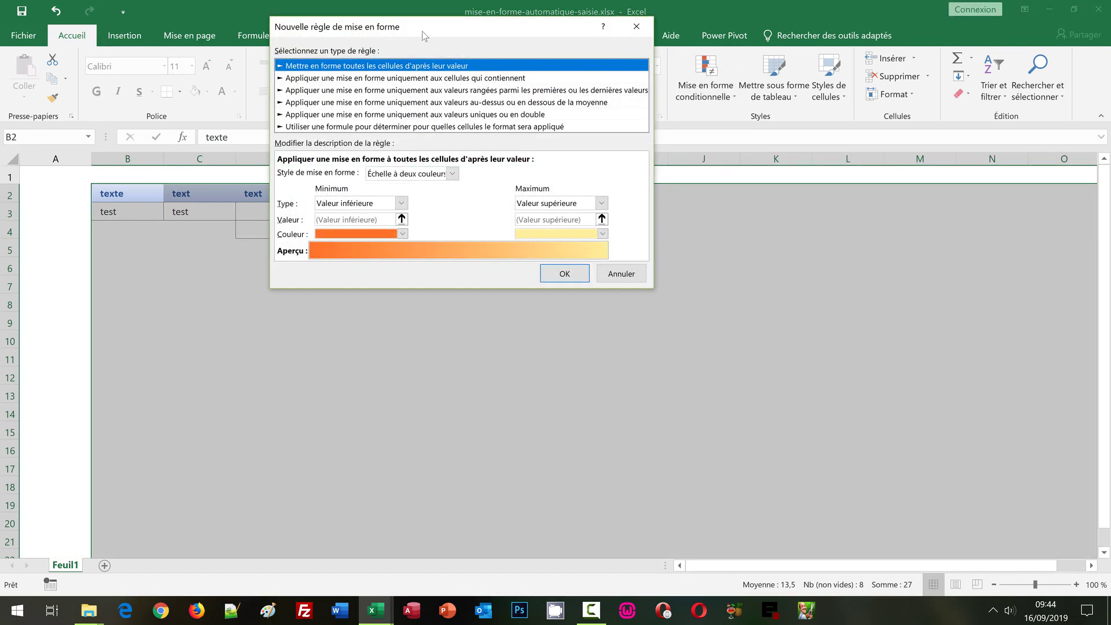
pyautogui.moveTo(424, 35); pyautogui.dragTo(523, 40)
pyautogui.click(417, 137)
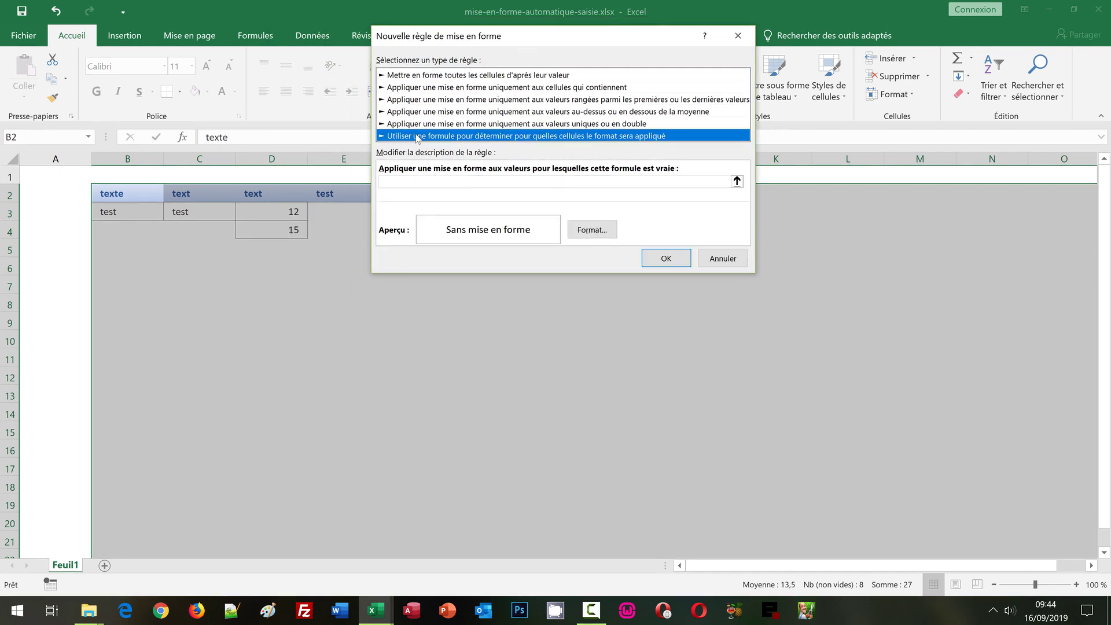
pyautogui.click(402, 181)
pyautogui.click(402, 181)
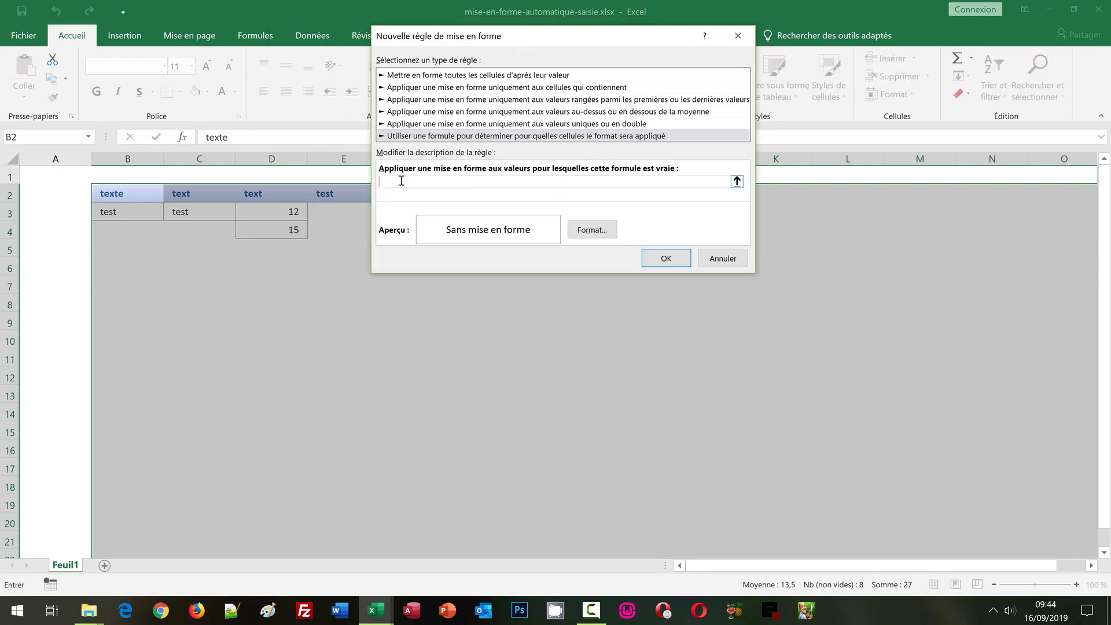
pyautogui.write('=')
pyautogui.write('EstF')
pyautogui.write('ormule')
pyautogui.write('(')
pyautogui.click(124, 195)
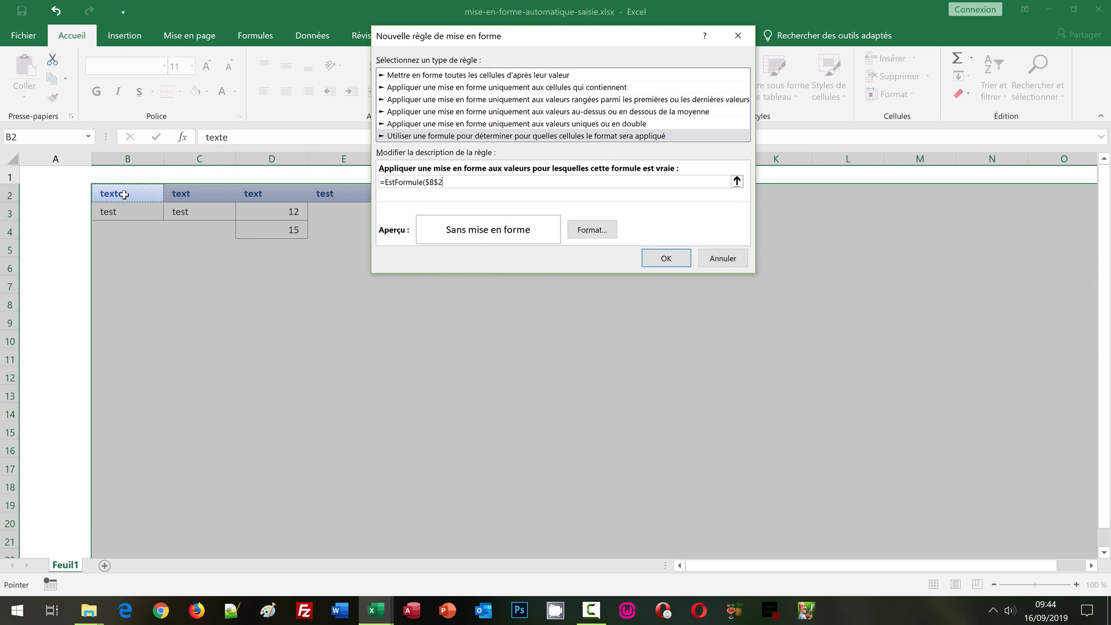
pyautogui.press('F4')
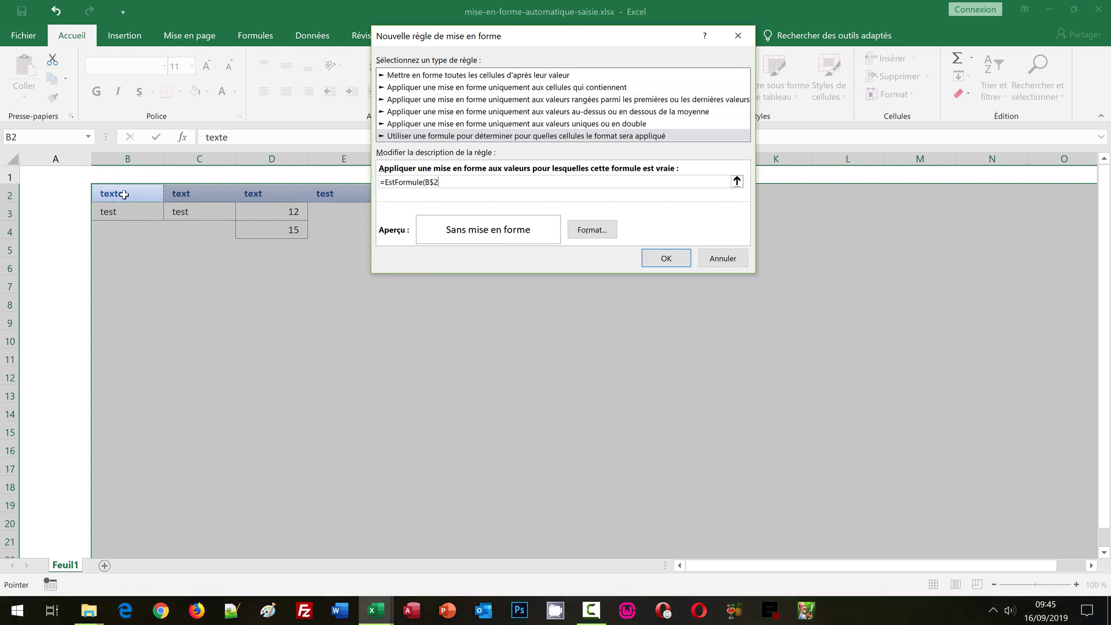
pyautogui.press('F4')
pyautogui.press('F4')
pyautogui.write(')')
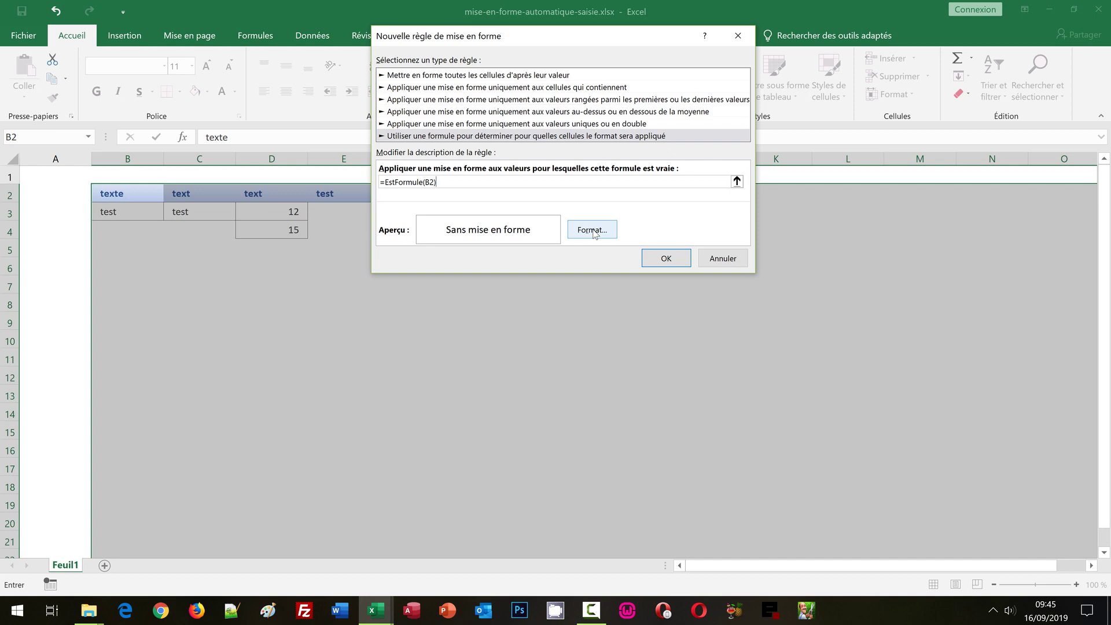
# Step: Give the rule a bold dark blue font and confirm it
pyautogui.click(593, 230)
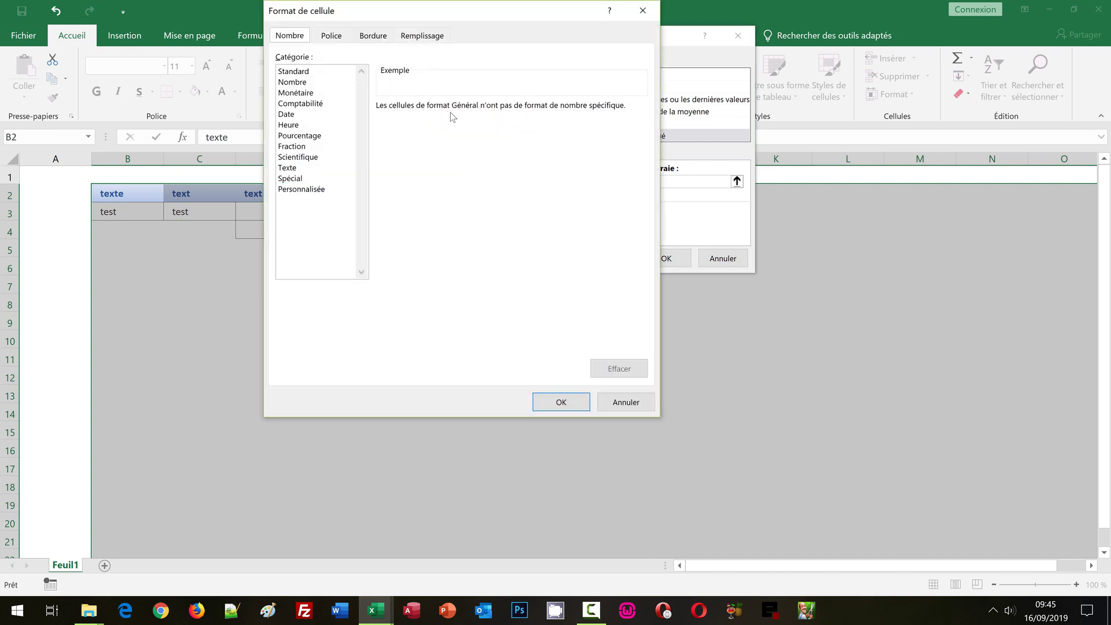
pyautogui.click(334, 41)
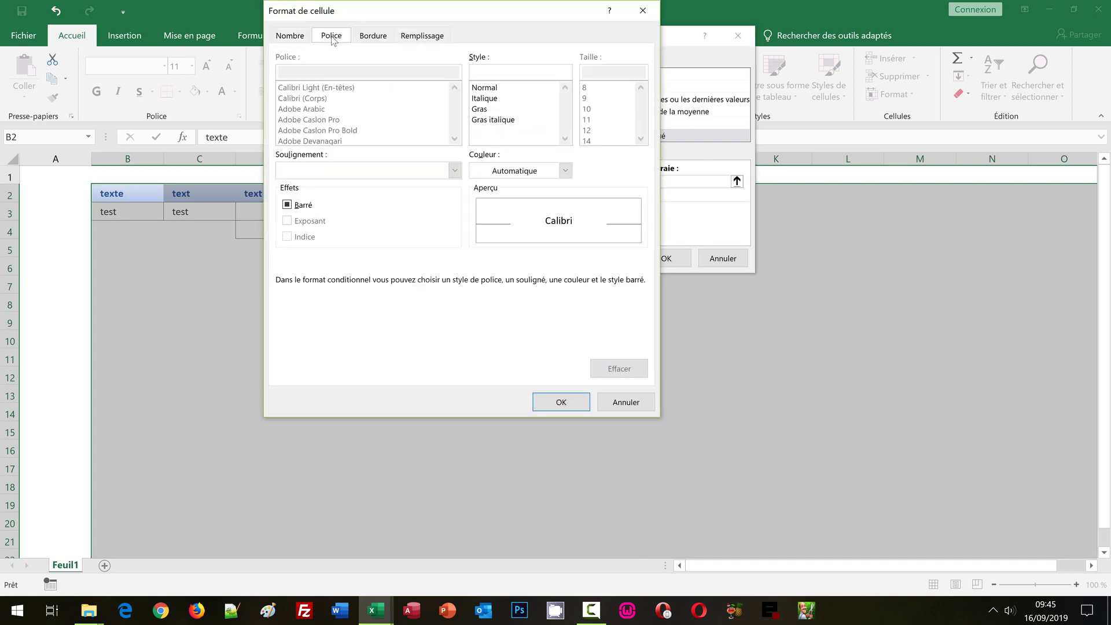
pyautogui.click(479, 111)
pyautogui.click(519, 175)
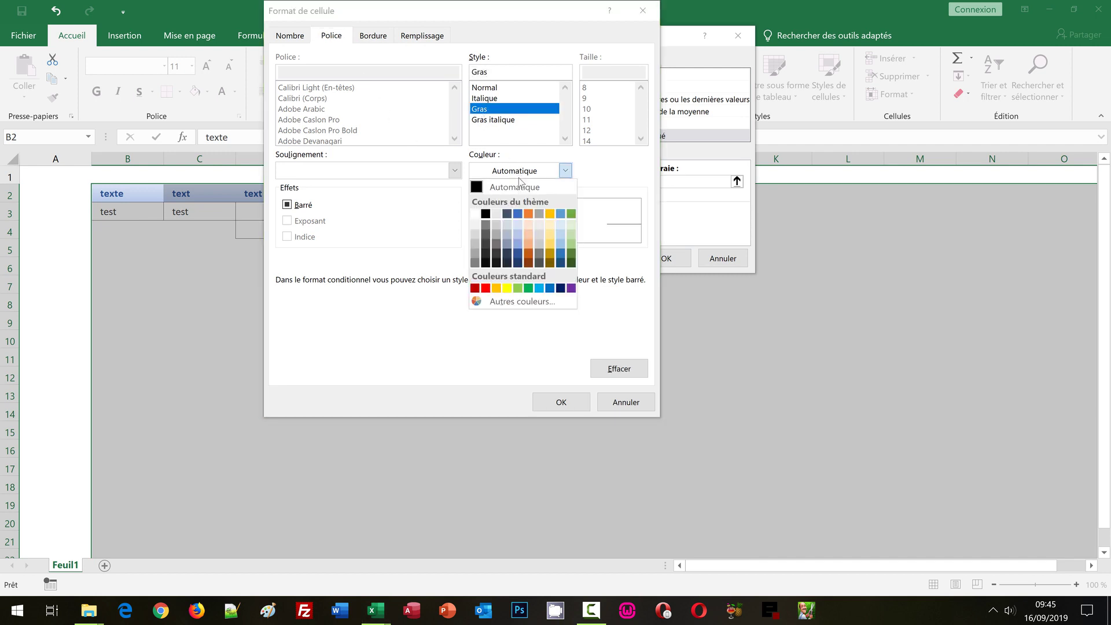
pyautogui.click(521, 255)
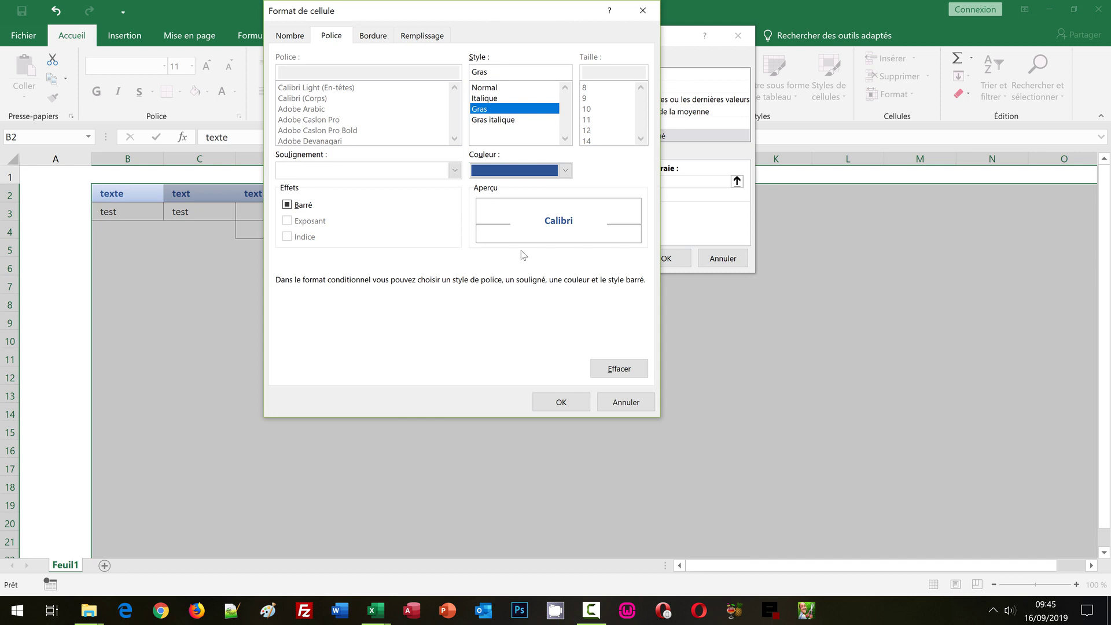
pyautogui.click(561, 402)
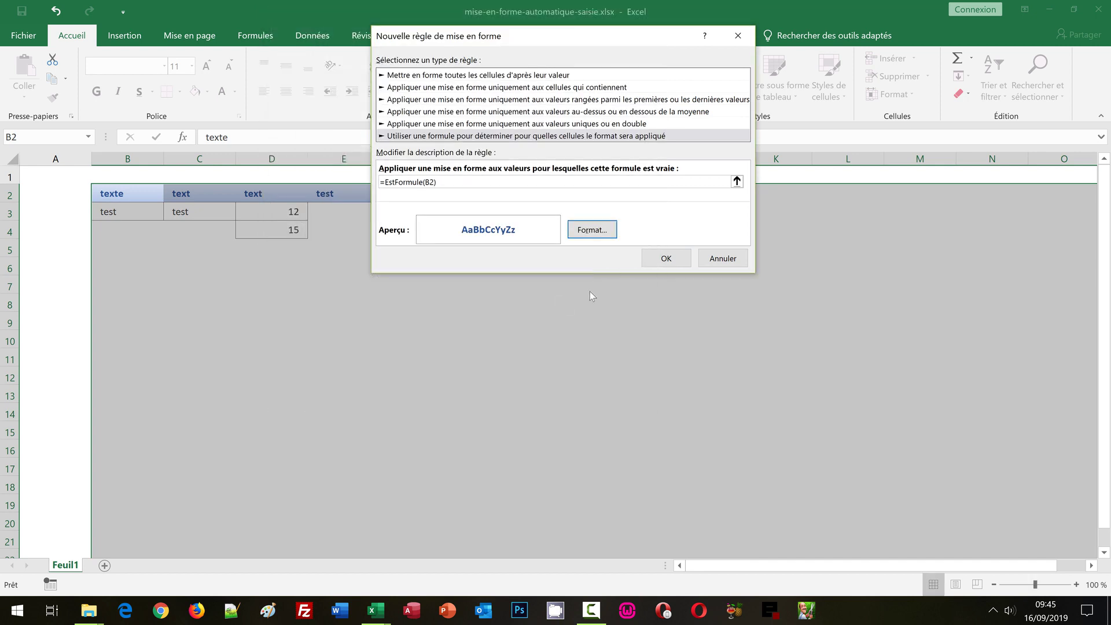
pyautogui.click(663, 261)
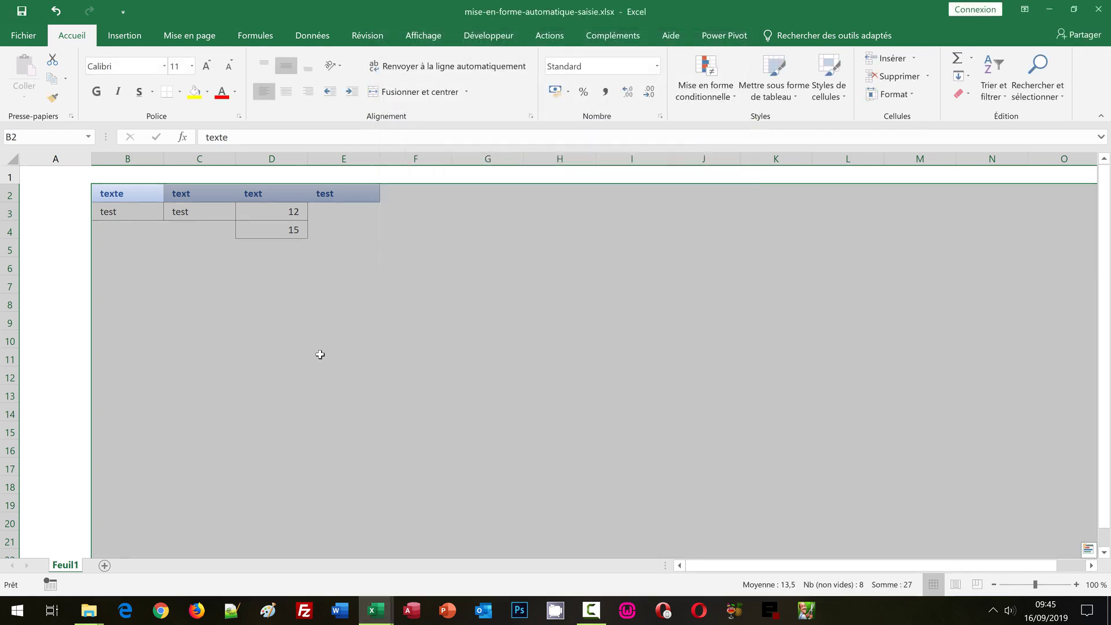
# Step: Delete the old test content in columns B through E
pyautogui.click(172, 234)
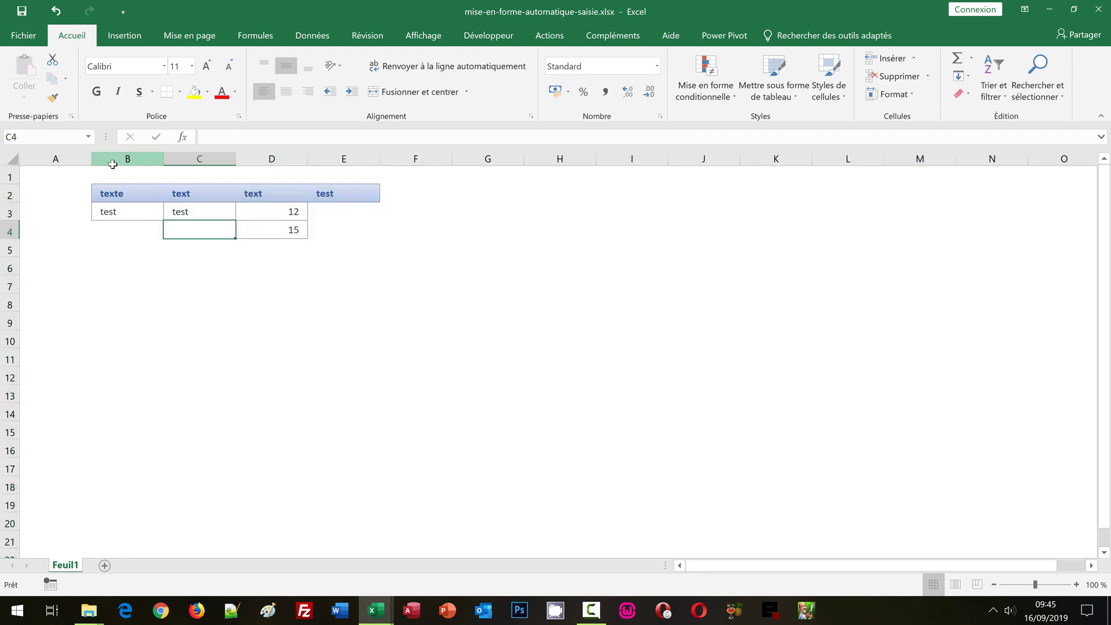
pyautogui.moveTo(110, 160); pyautogui.dragTo(370, 159)
pyautogui.hotkey('ctrl', '-')
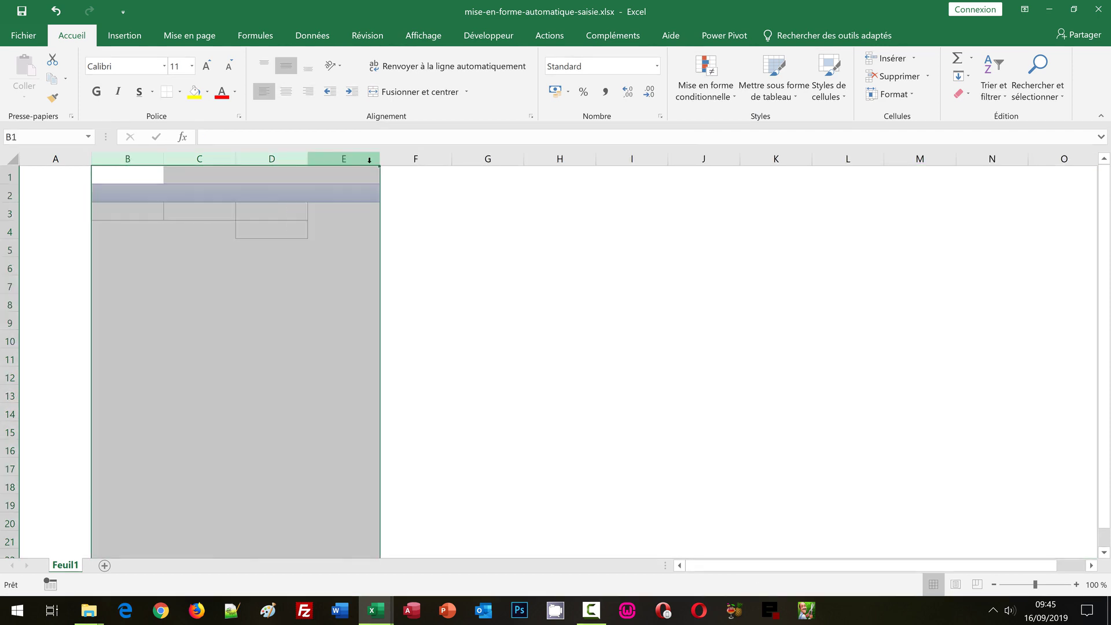
# Step: Enter the headers Réf., Qté, PHT and THT in B2:E2
pyautogui.click(124, 191)
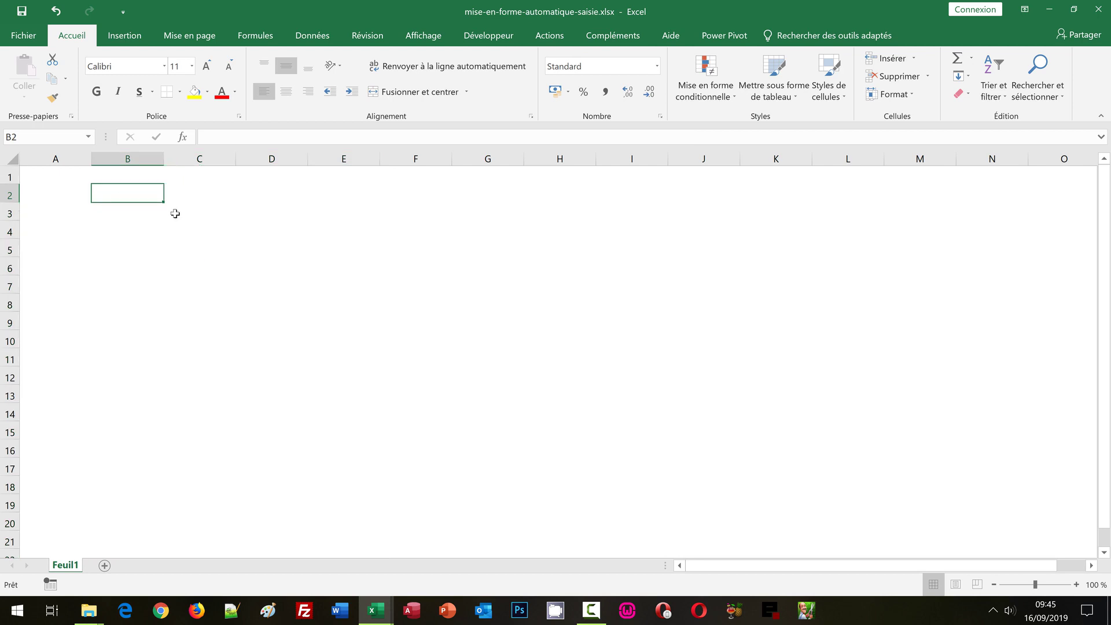
pyautogui.write('Réf.')
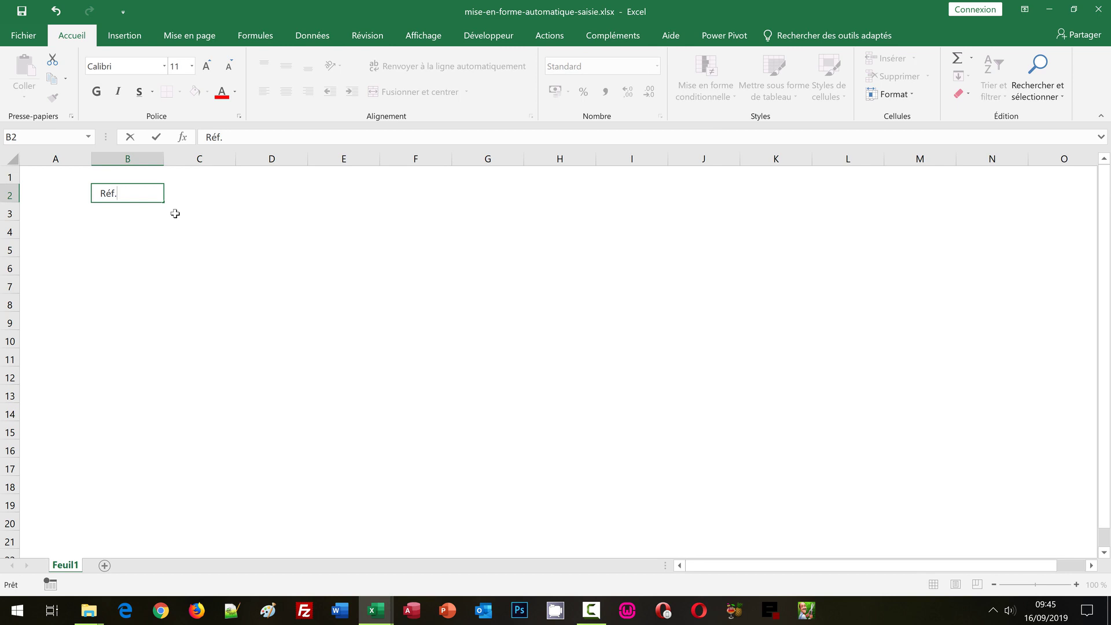
pyautogui.press('Tab')
pyautogui.write('Q')
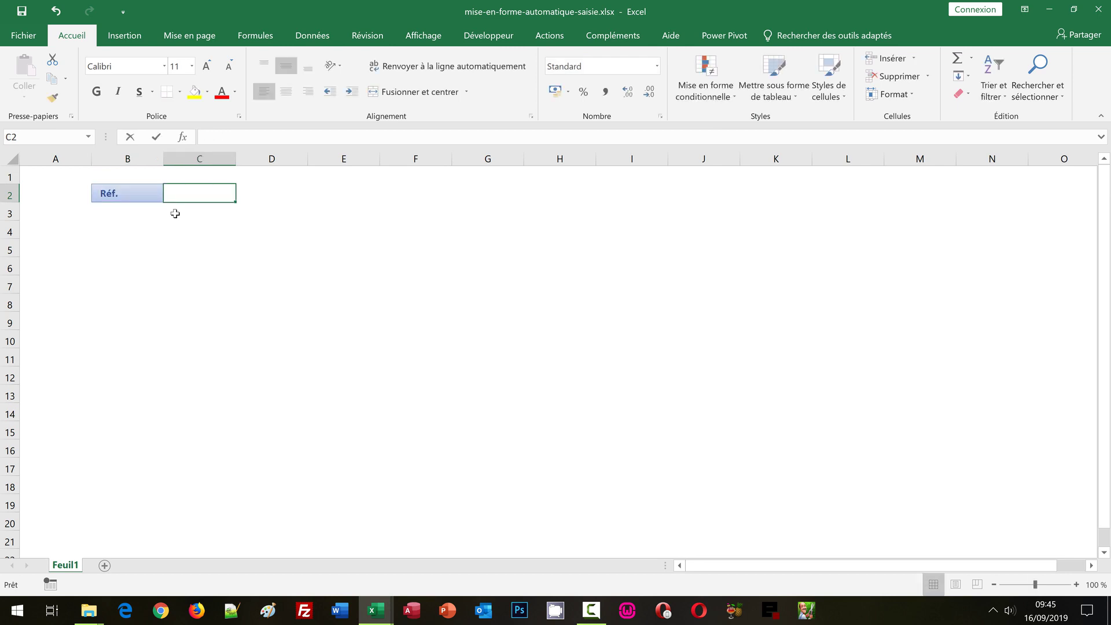
pyautogui.write('té')
pyautogui.press('Tab')
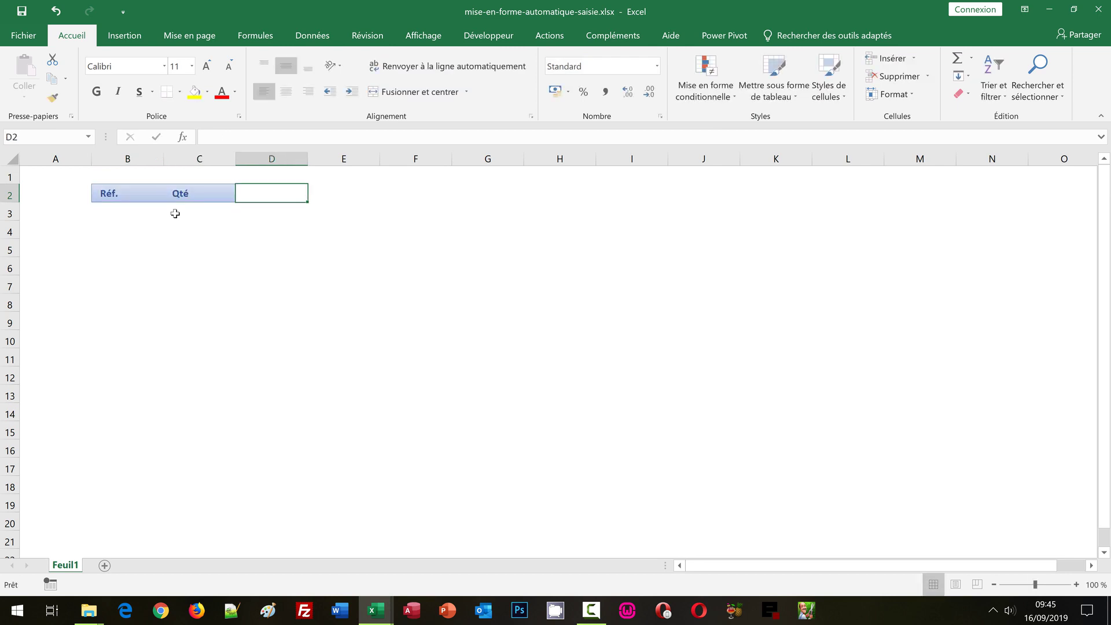
pyautogui.write('PHT')
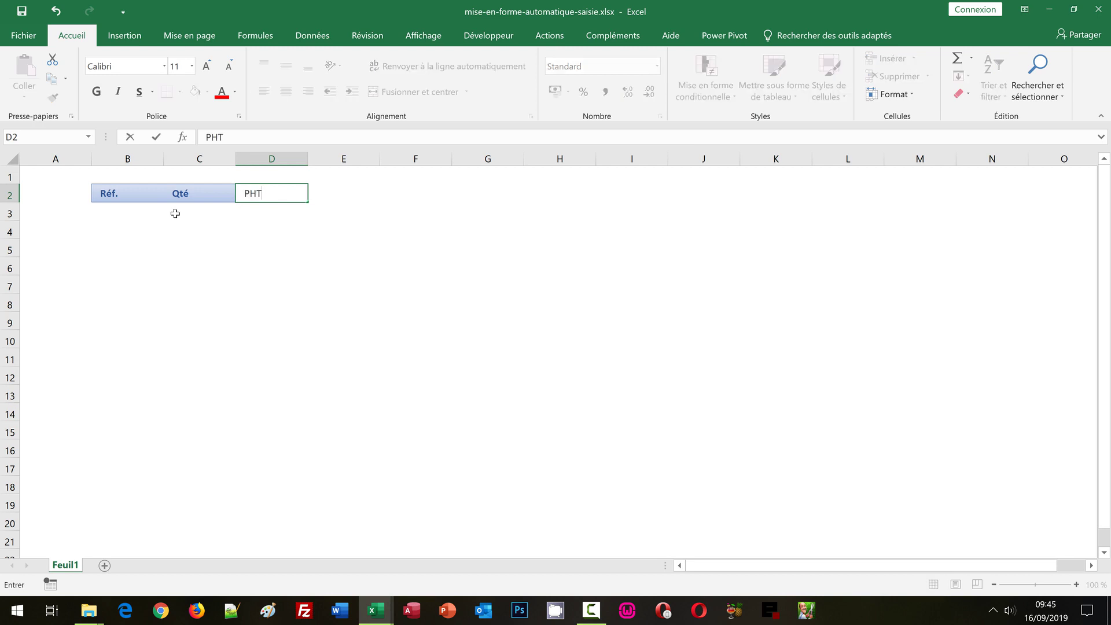
pyautogui.press('Tab')
pyautogui.write('THT')
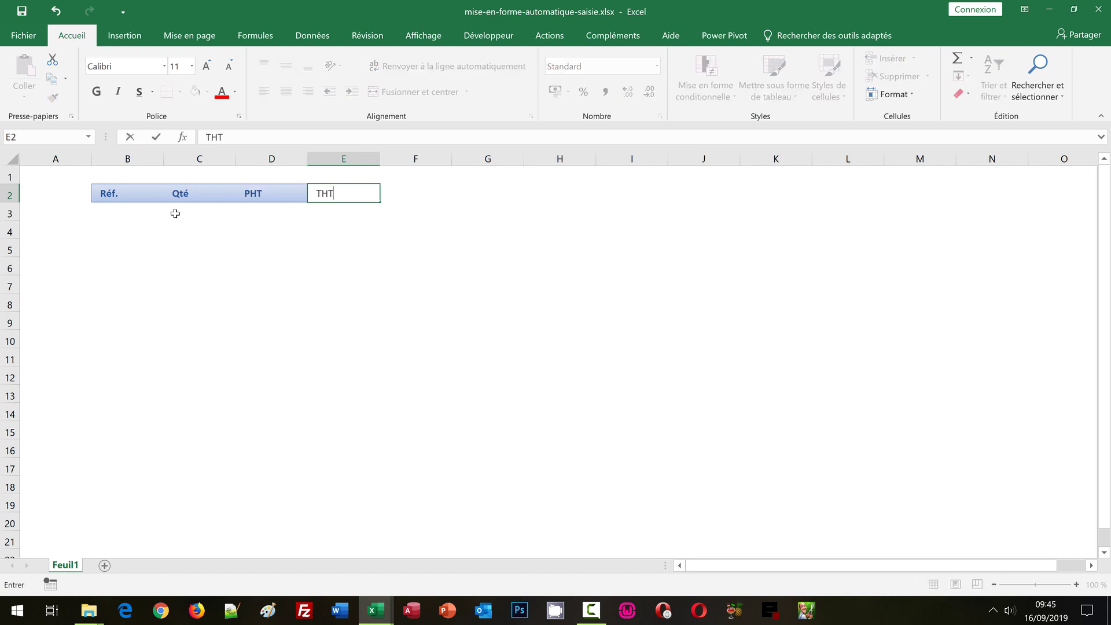
pyautogui.press('Tab')
pyautogui.press('Return')
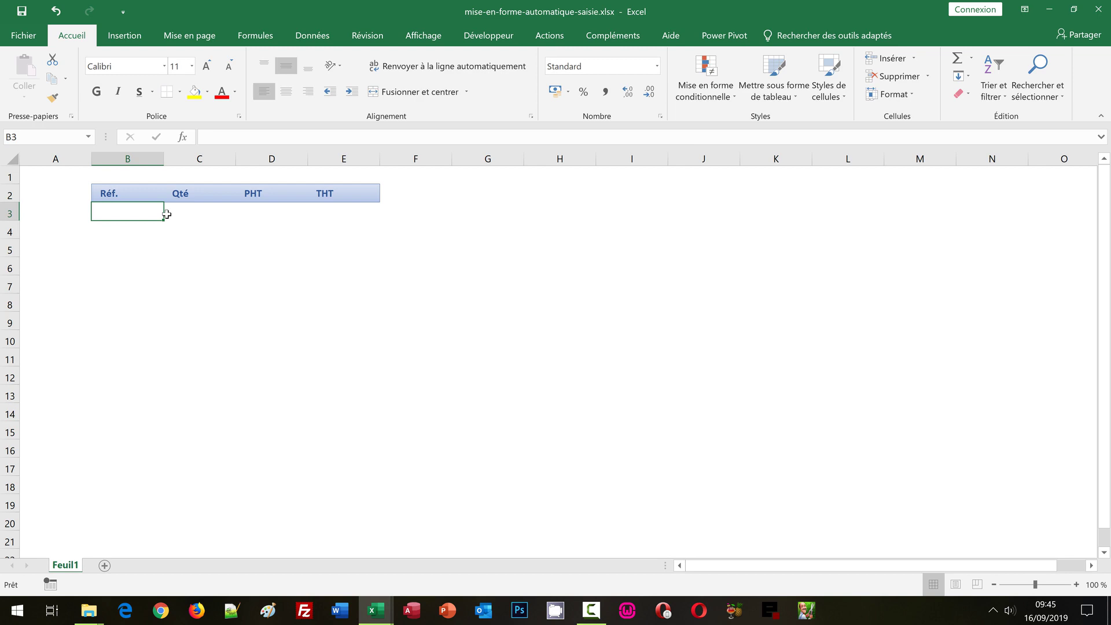
# Step: Enter Ar001 in B3 and fill the references down to Ar005 in B7
pyautogui.write('Ar0')
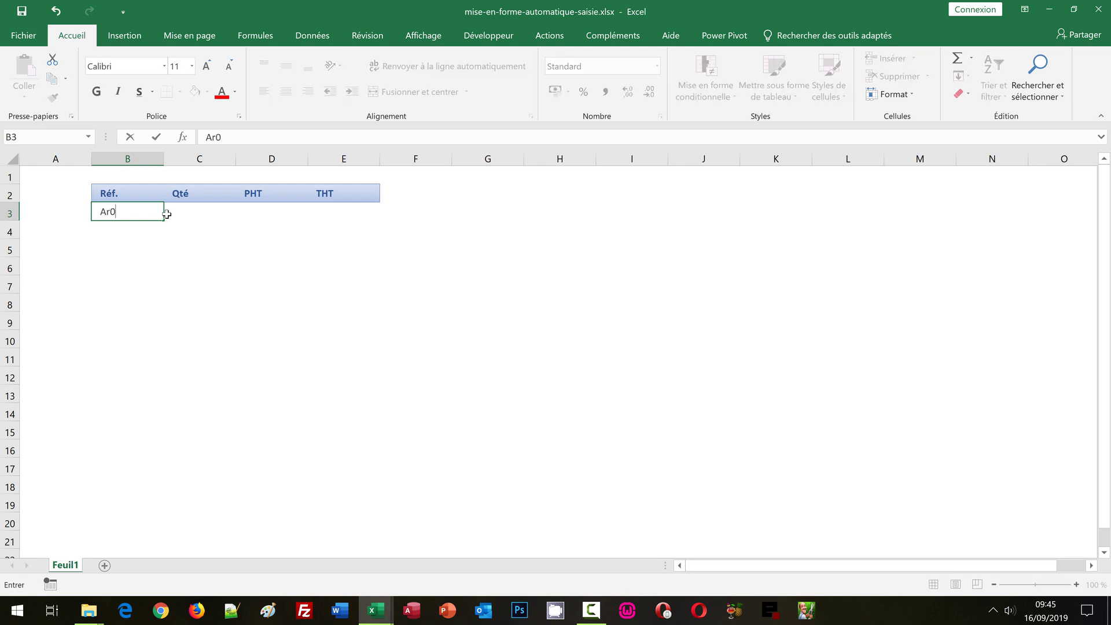
pyautogui.write('01')
pyautogui.hotkey('ctrl', 'Return')
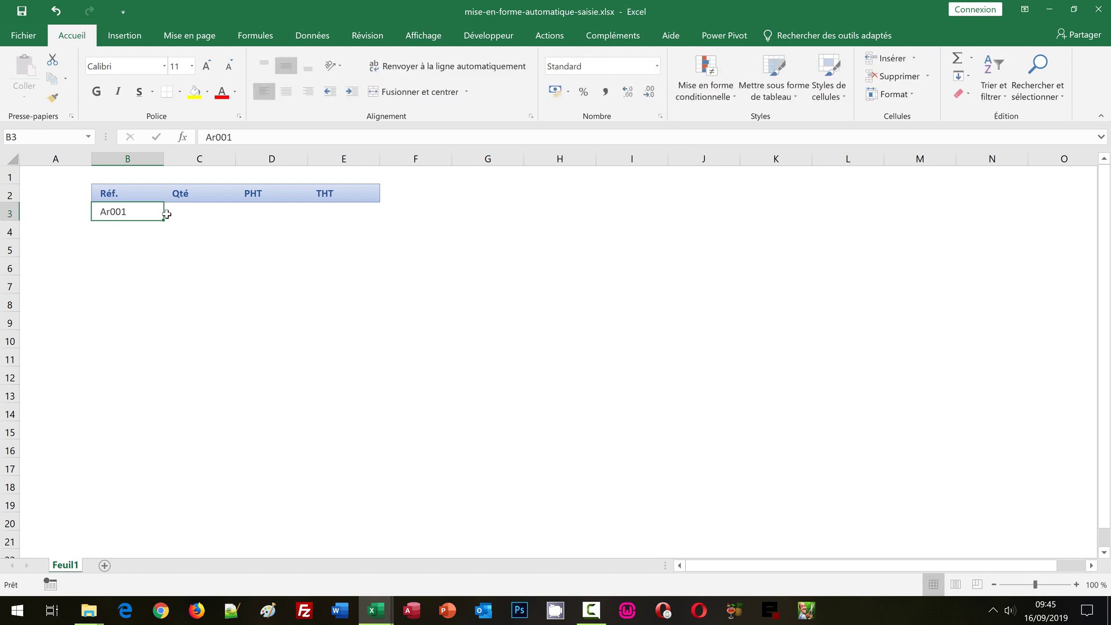
pyautogui.moveTo(164, 219); pyautogui.dragTo(151, 298)
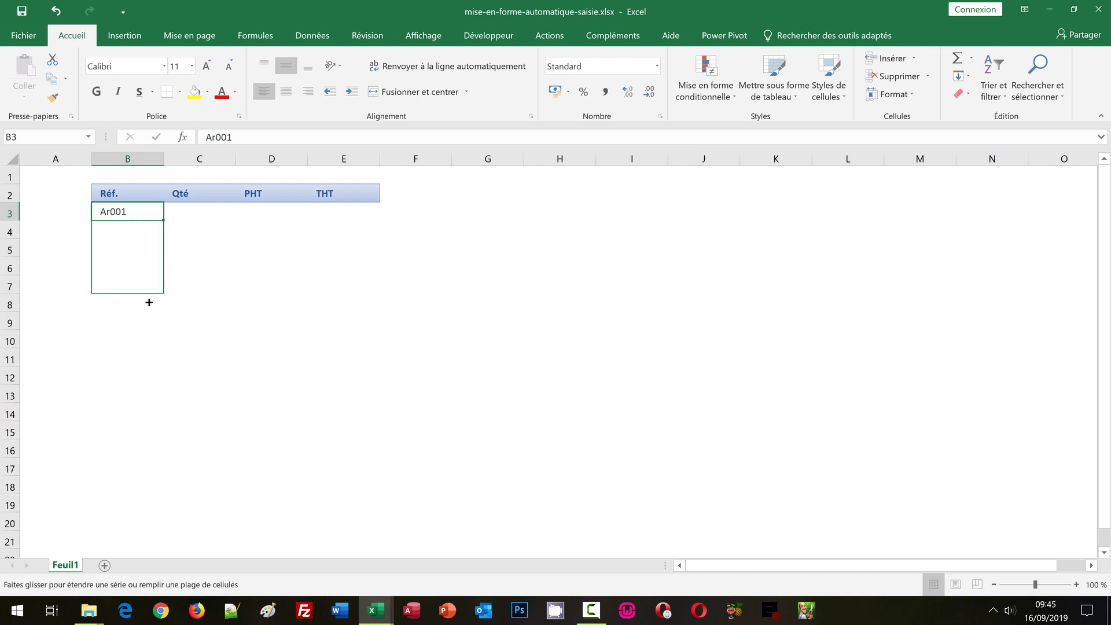
# Step: Enter the quantities 2, 5, 8, 3 and 4 in C3:C7
pyautogui.click(183, 215)
pyautogui.write('2')
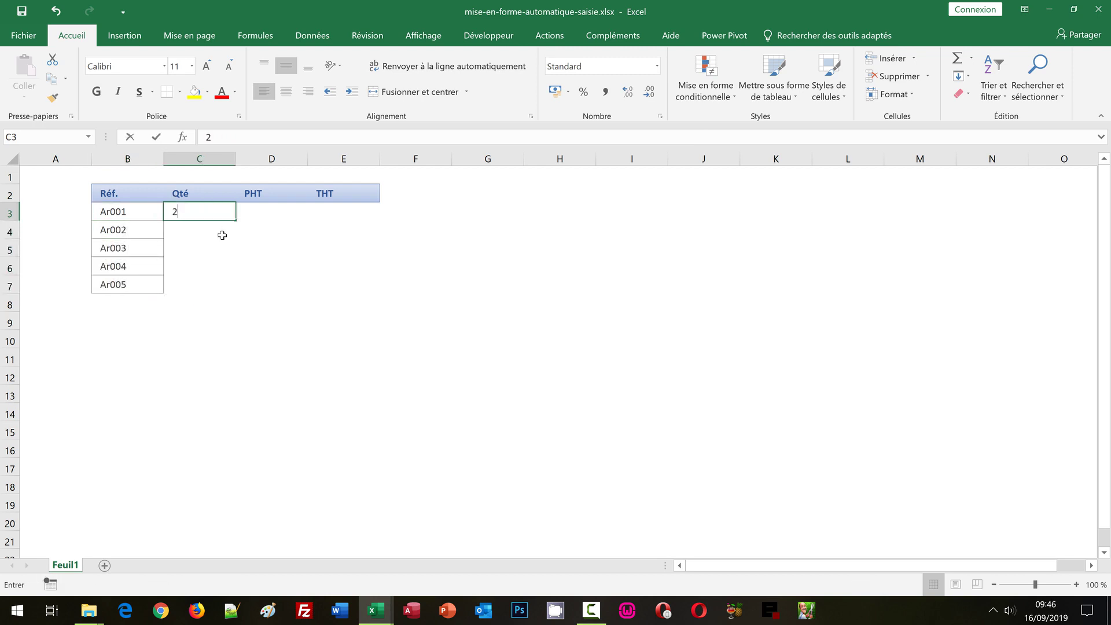
pyautogui.write('5')
pyautogui.press('BackSpace')
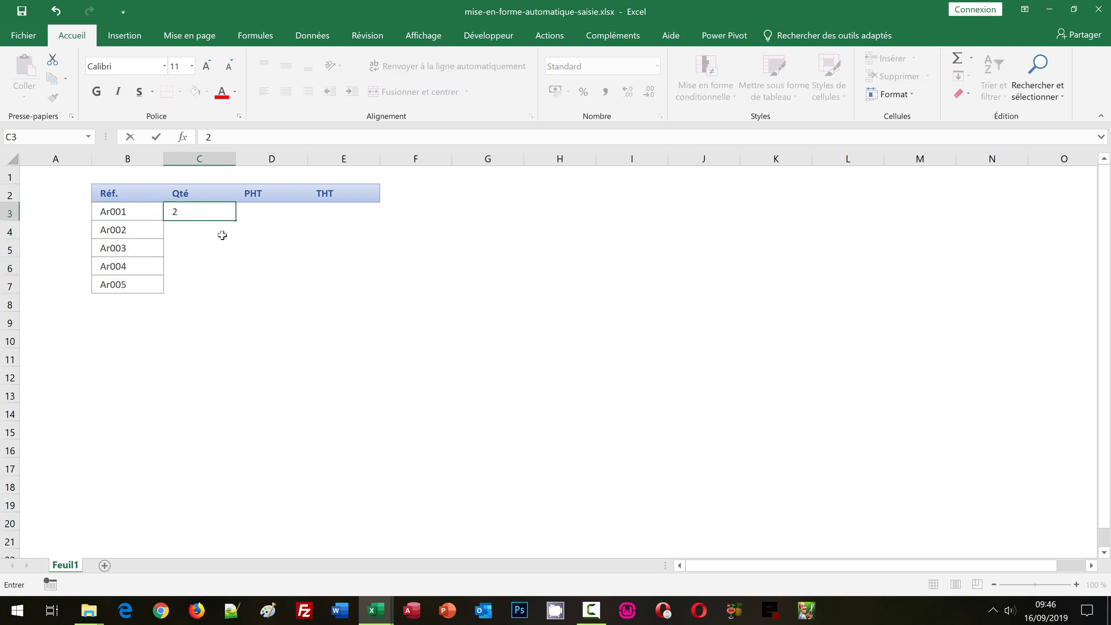
pyautogui.click(222, 235)
pyautogui.write('5')
pyautogui.click(222, 235)
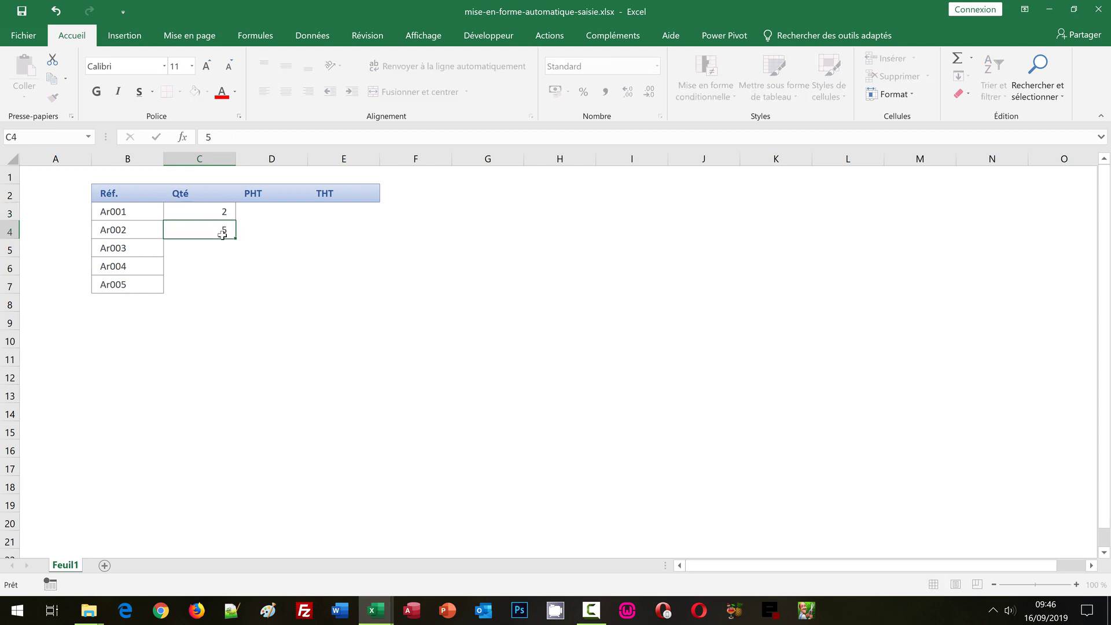
pyautogui.press('Return')
pyautogui.write('8')
pyautogui.press('Return')
pyautogui.write('3')
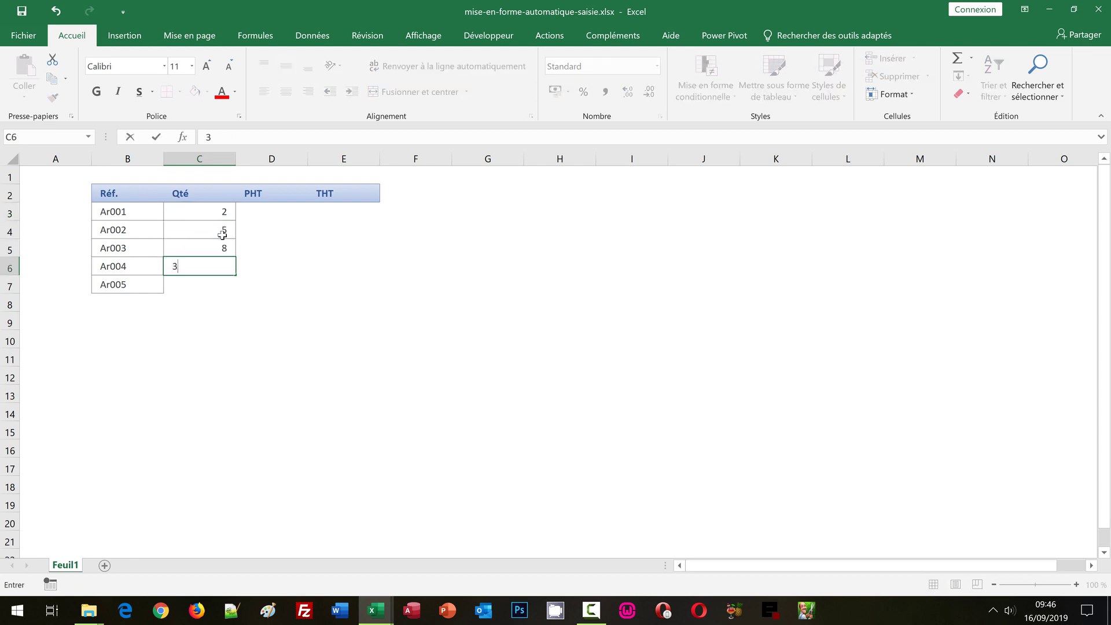
pyautogui.press('Return')
pyautogui.write('4')
pyautogui.press('Return')
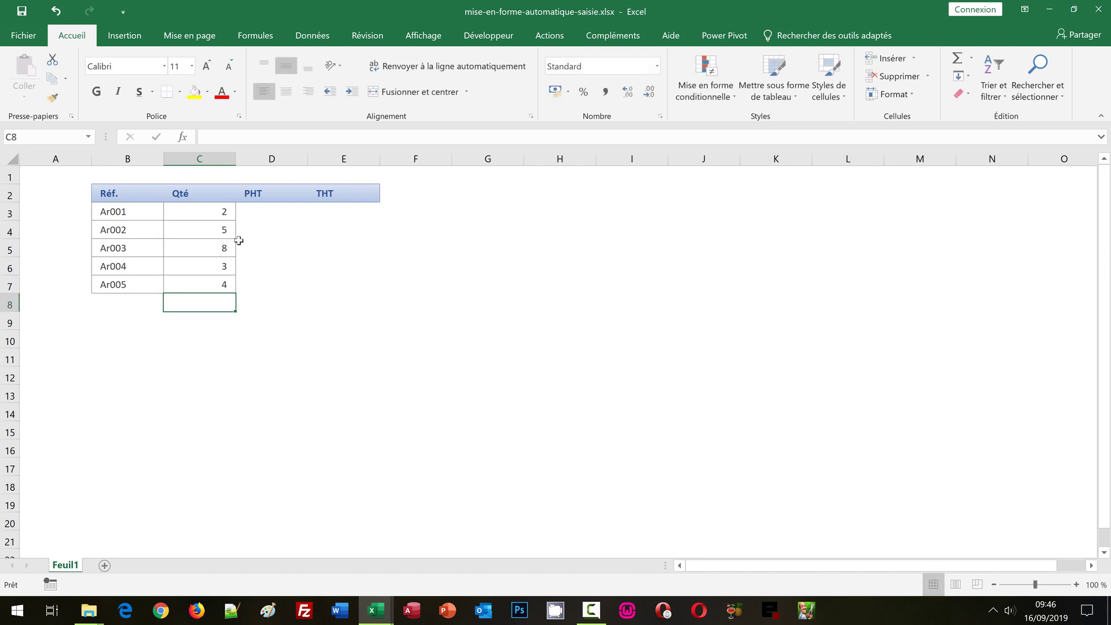
# Step: Enter the unit prices 125, 66, 44, 56 and 21 in D3:D7
pyautogui.click(265, 212)
pyautogui.press('F2')
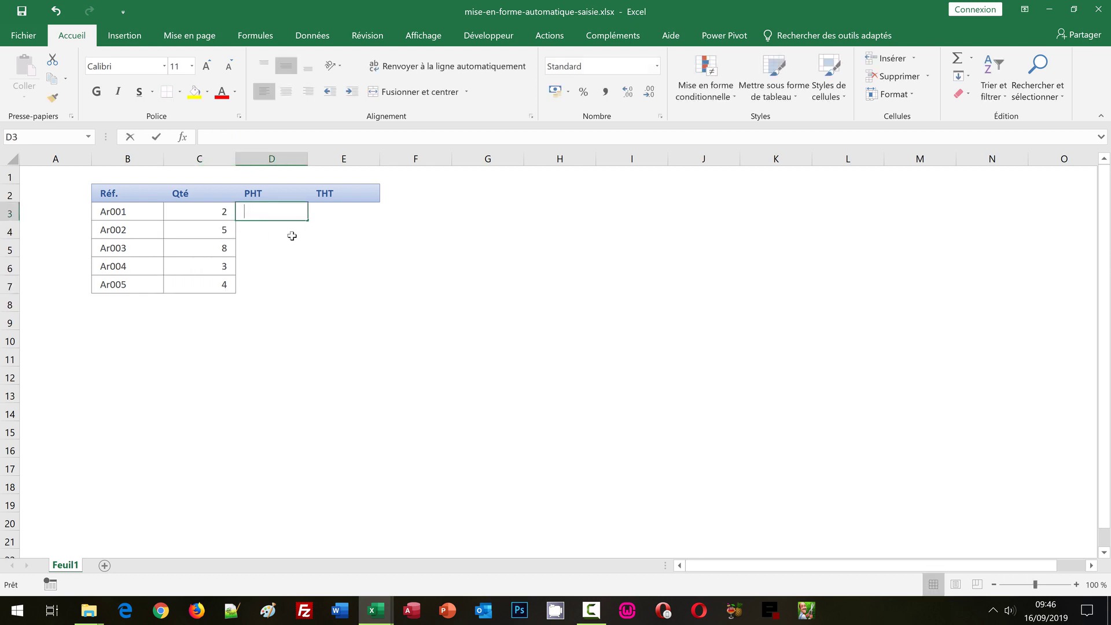
pyautogui.write('125')
pyautogui.press('Return')
pyautogui.write('66')
pyautogui.press('Return')
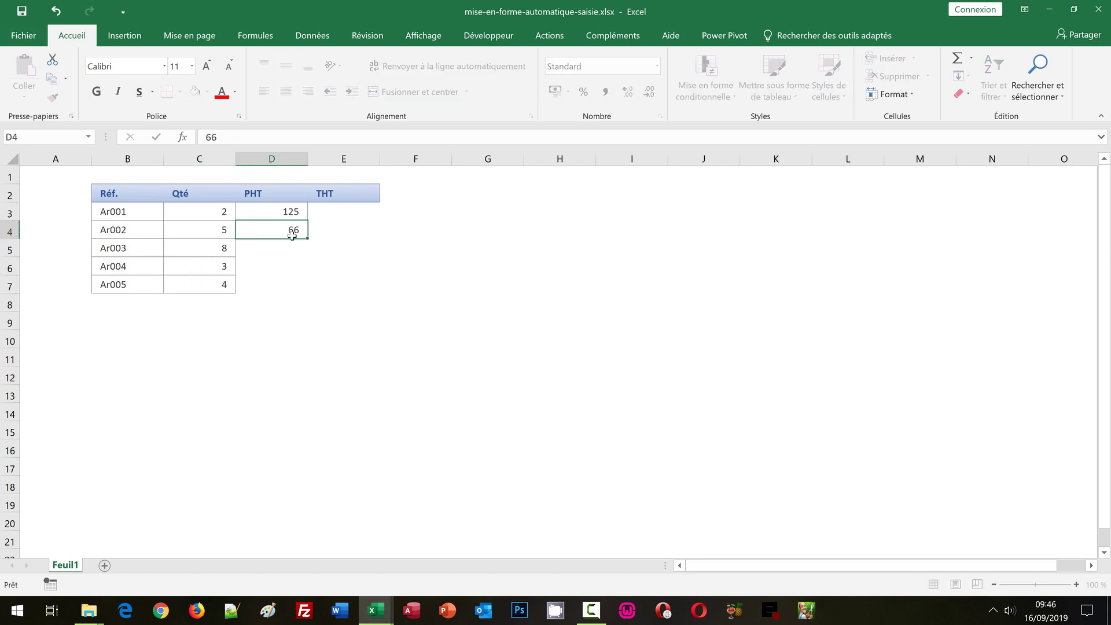
pyautogui.write('44')
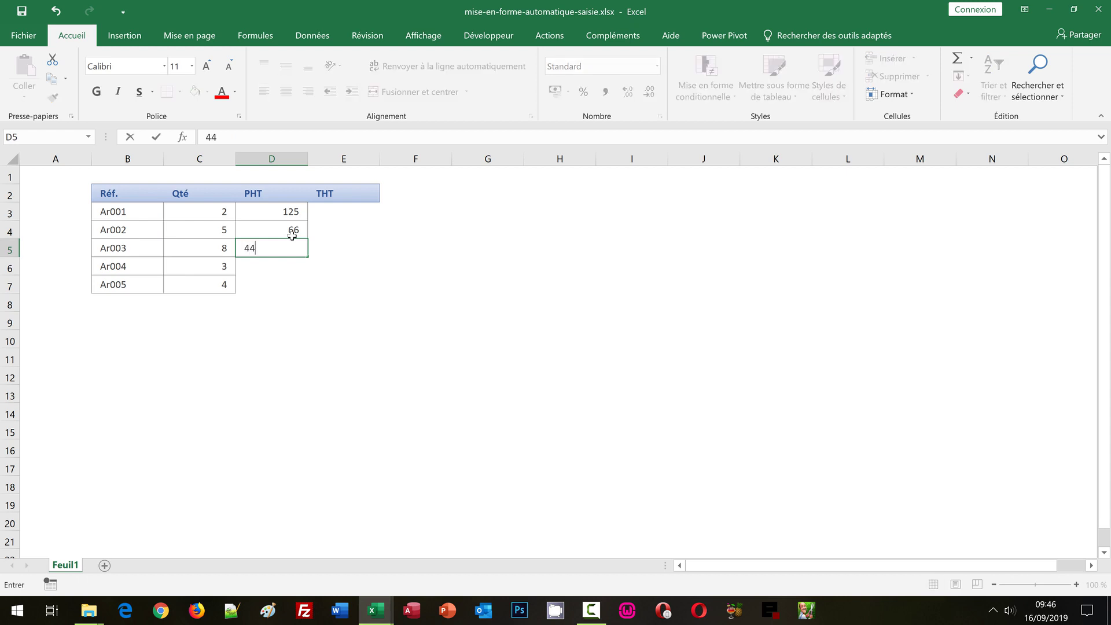
pyautogui.press('Return')
pyautogui.write('5')
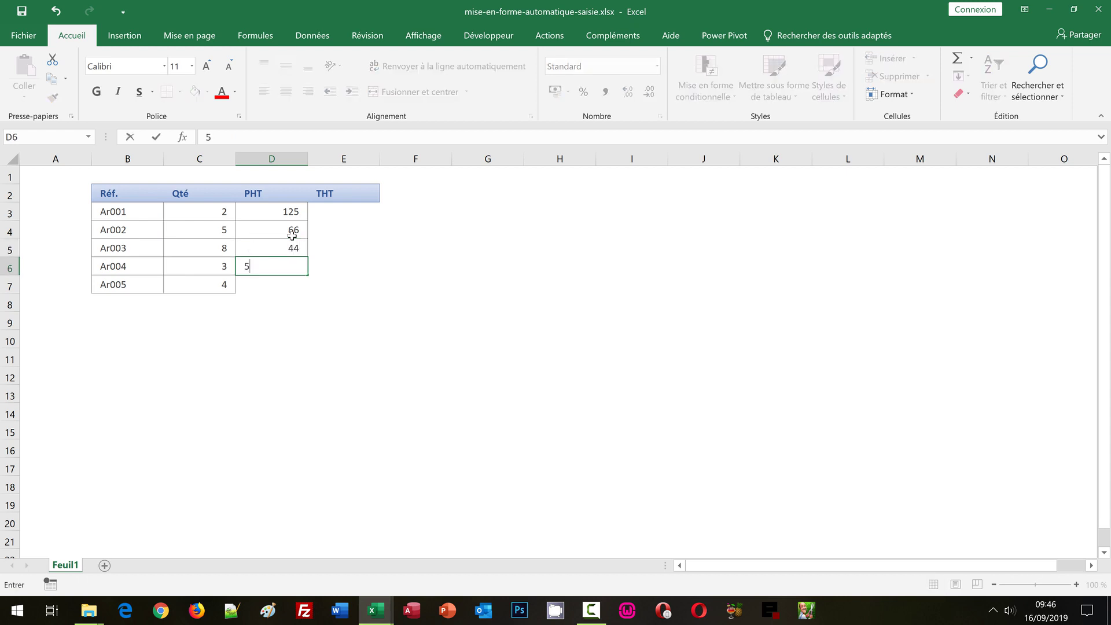
pyautogui.write('6')
pyautogui.press('Return')
pyautogui.write('21')
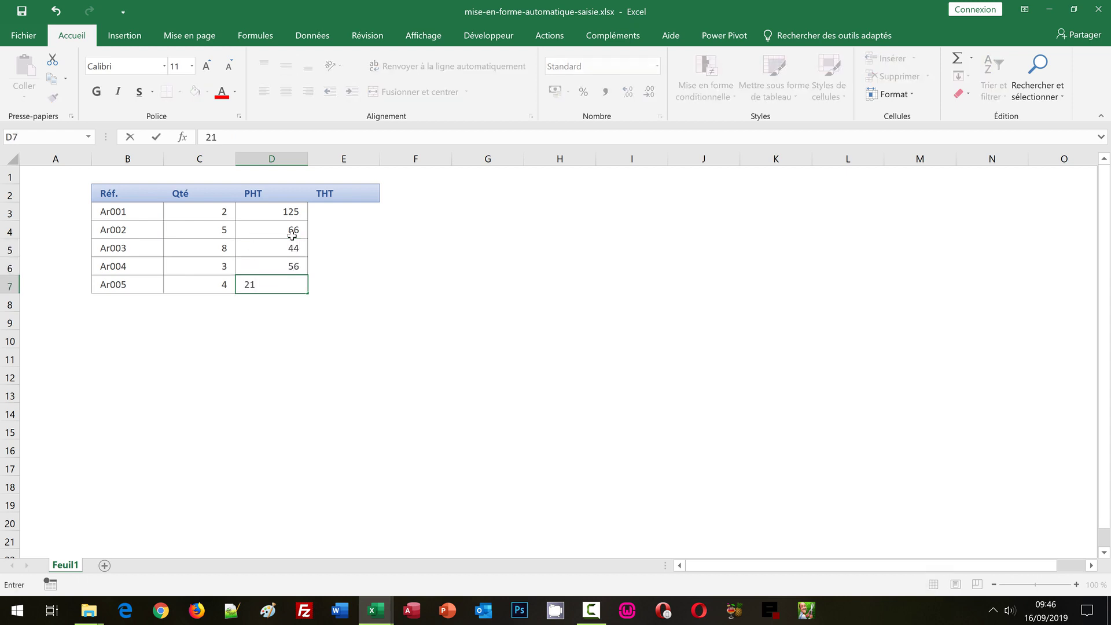
pyautogui.click(329, 214)
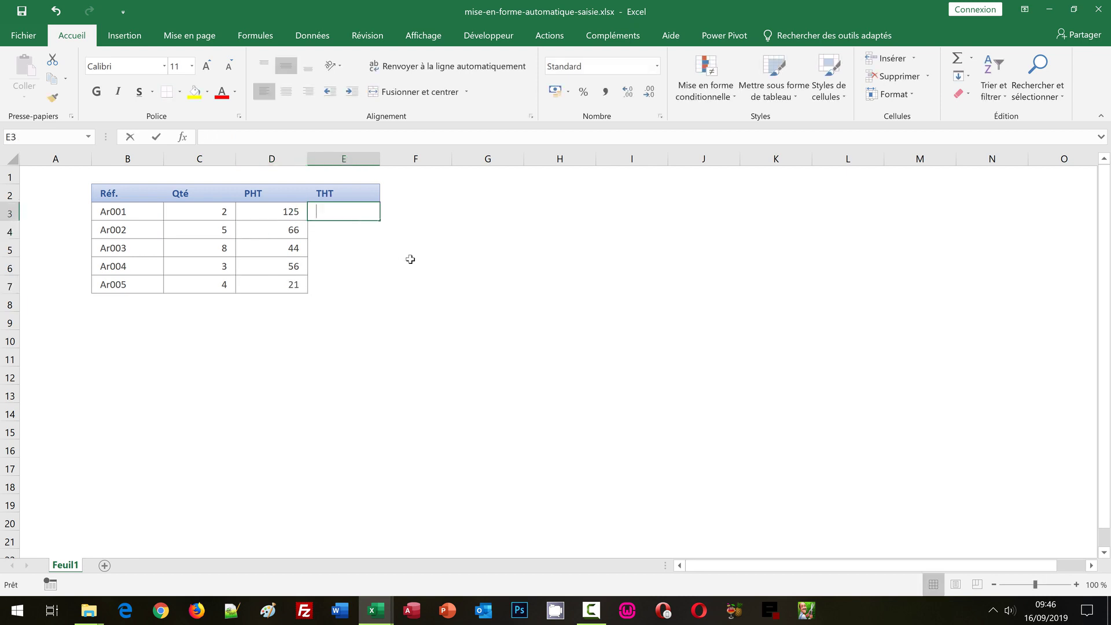
# Step: Enter =C3*D3 in E3 and fill it down to E7, giving 250, 330, 352, 168, 84
pyautogui.write('=')
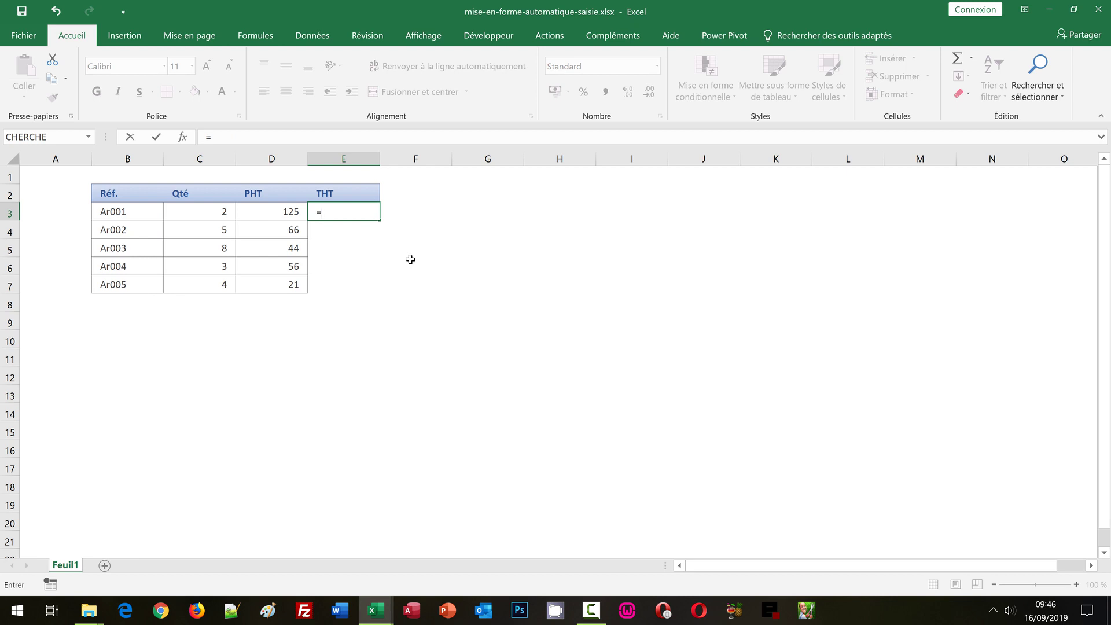
pyautogui.write('=')
pyautogui.press('BackSpace')
pyautogui.click(220, 213)
pyautogui.write('*')
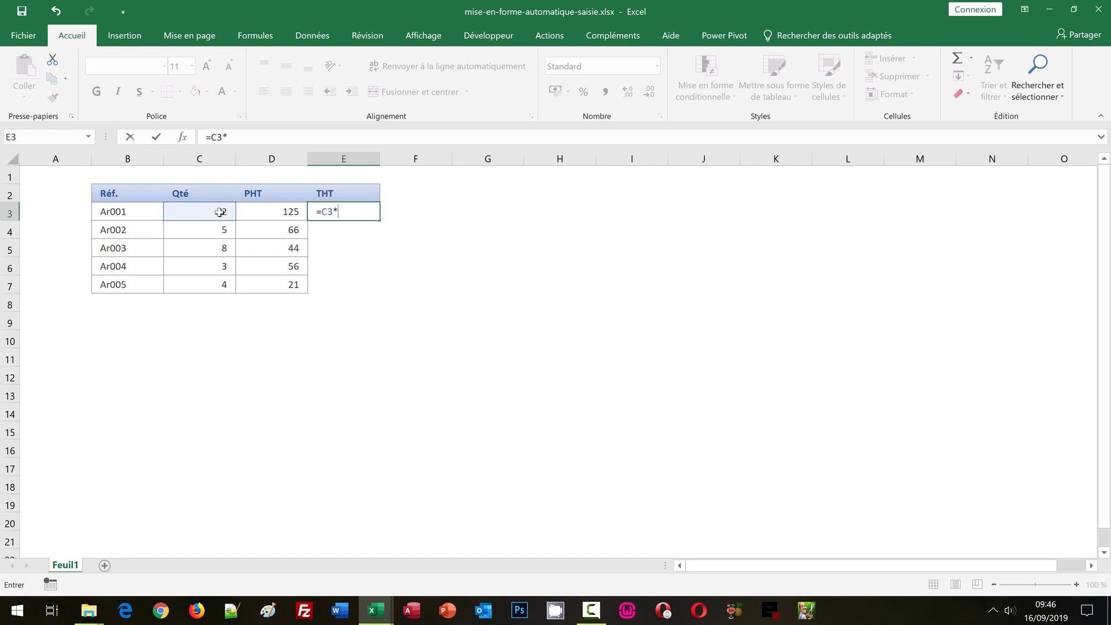
pyautogui.click(264, 212)
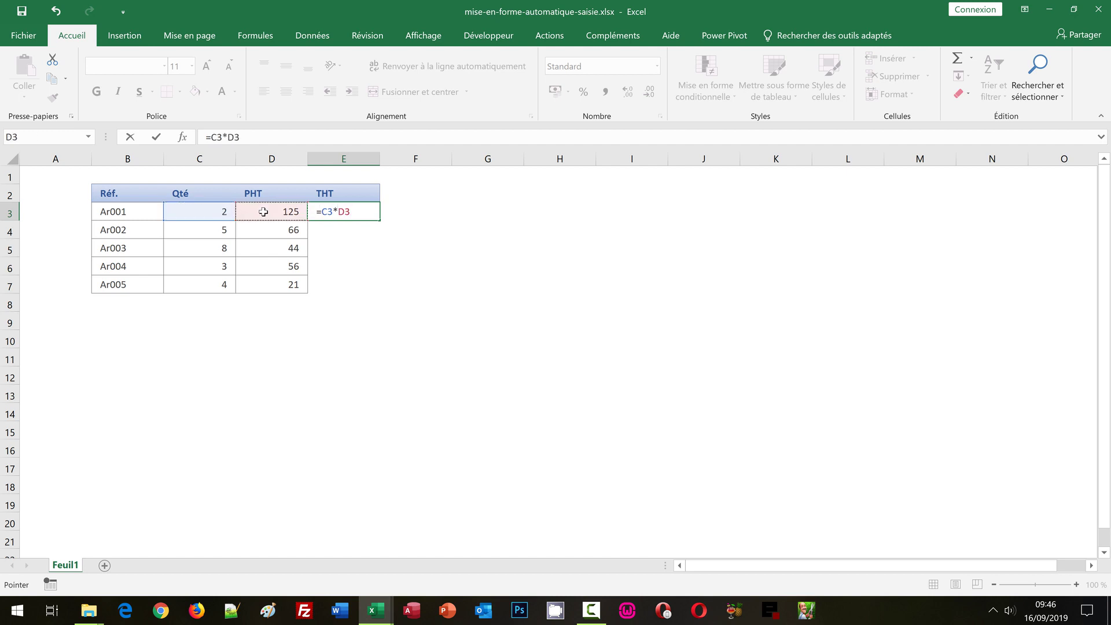
pyautogui.hotkey('ctrl', 'Return')
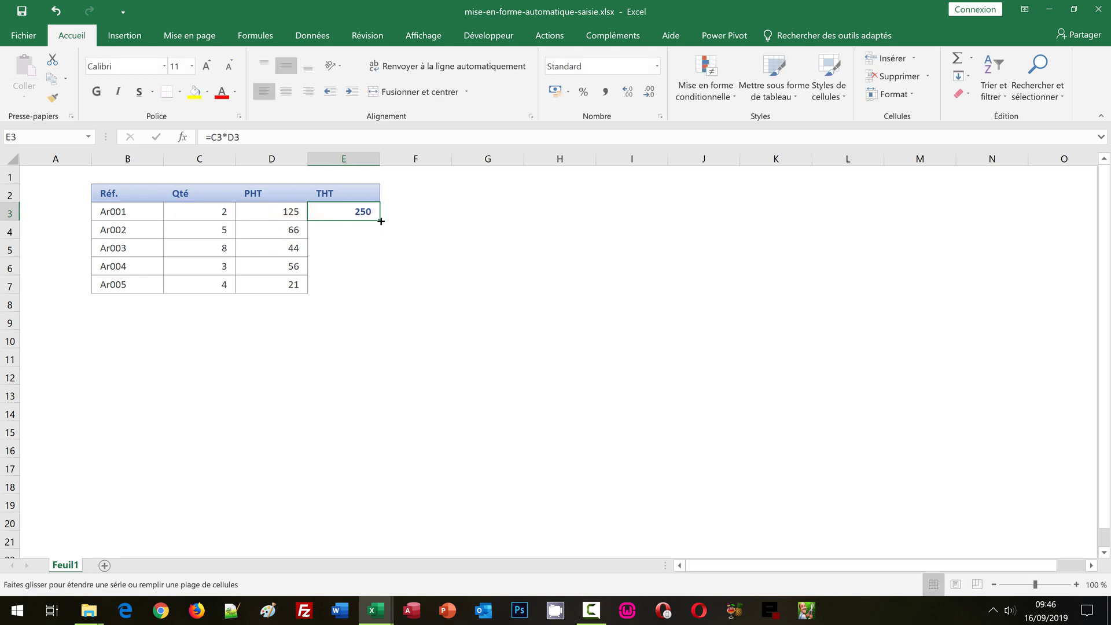
pyautogui.doubleClick(381, 221)
pyautogui.click(271, 316)
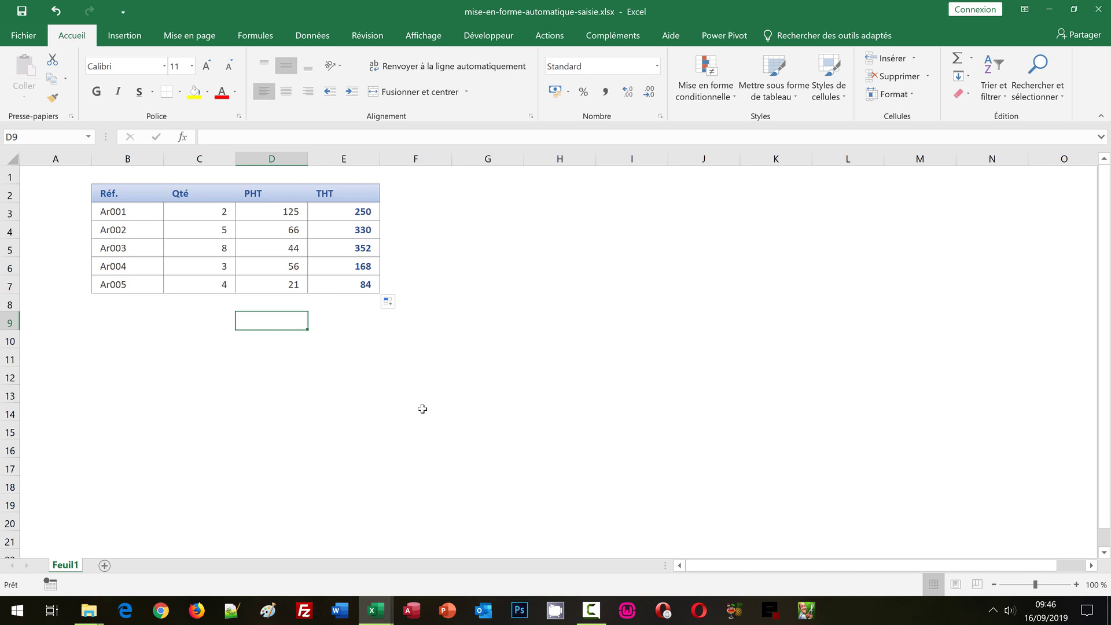
# Step: Label D9 'MHT' and put =somme(E3:E7) in E9, totalling 1184
pyautogui.write('MHT')
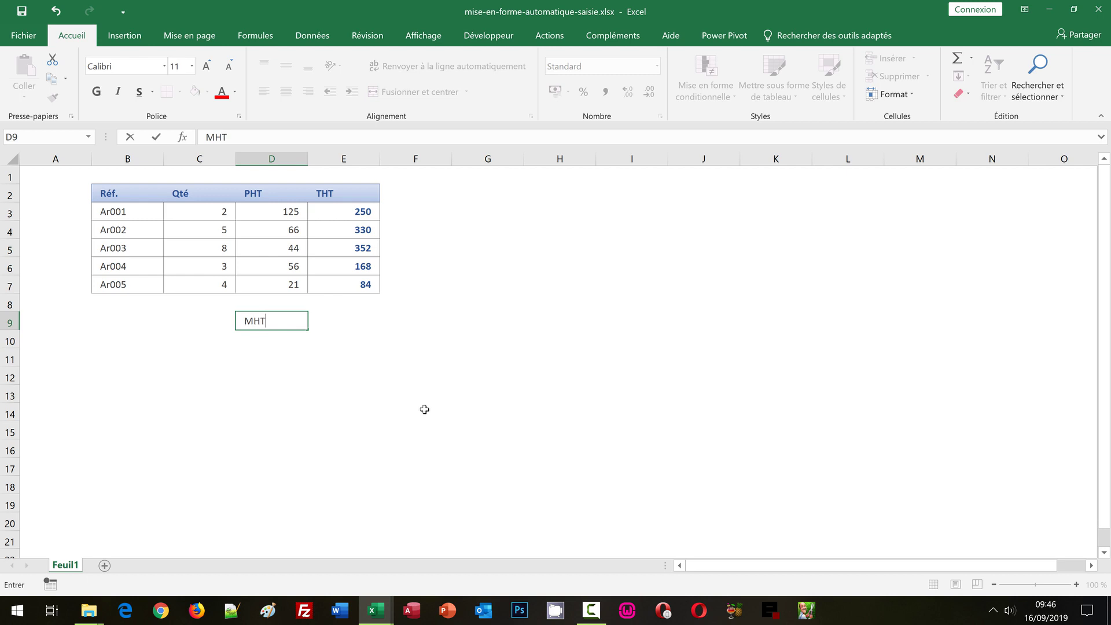
pyautogui.press('Tab')
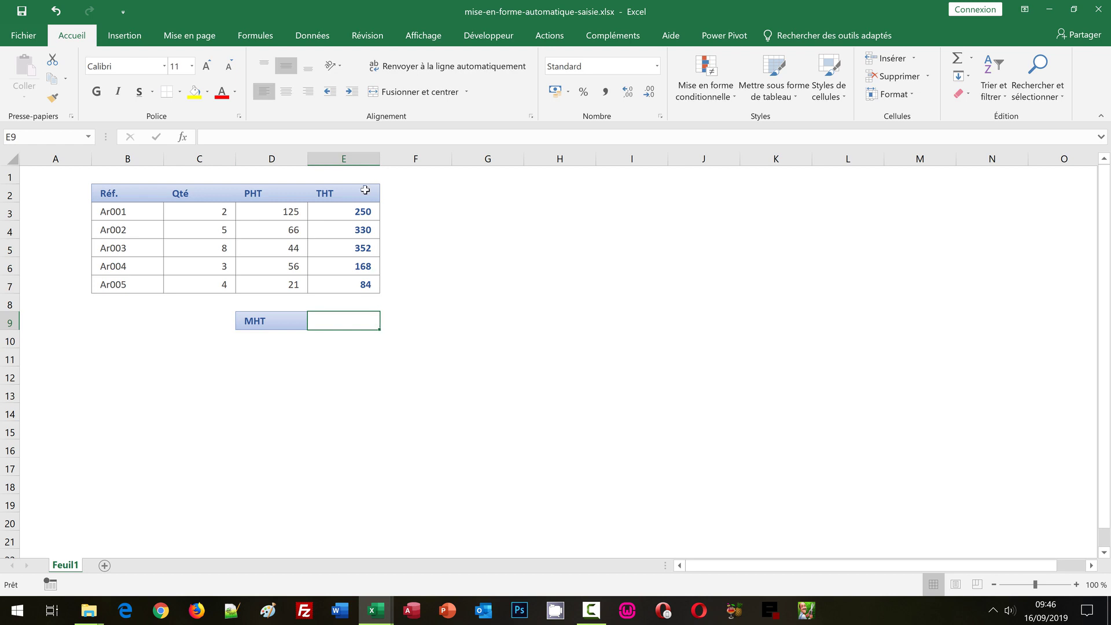
pyautogui.moveTo(350, 330); pyautogui.dragTo(327, 364)
pyautogui.click(294, 324)
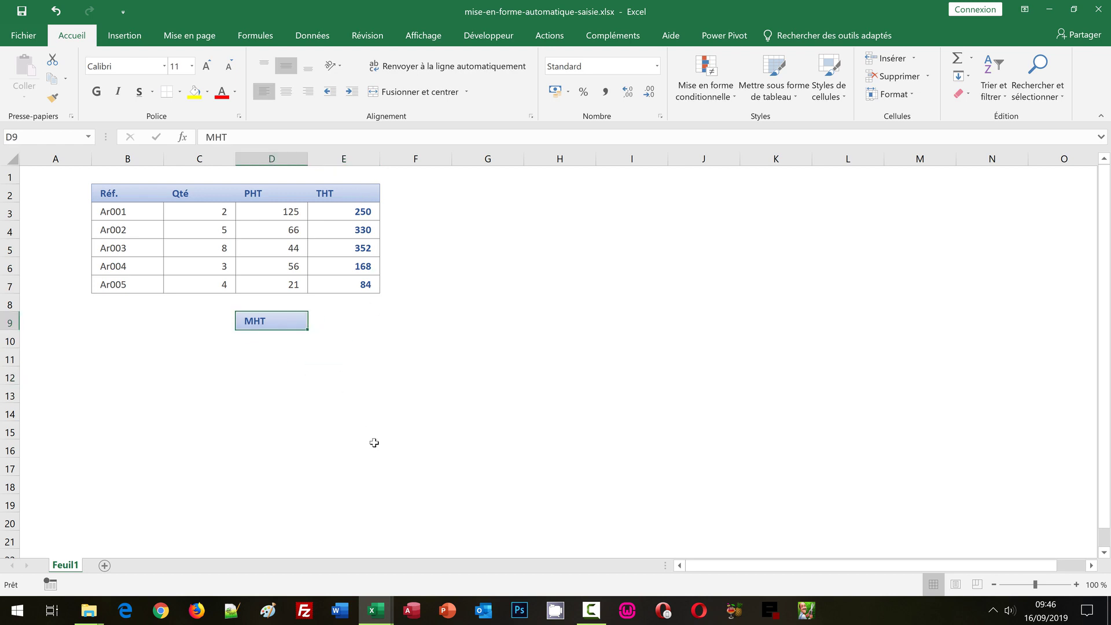
pyautogui.click(352, 320)
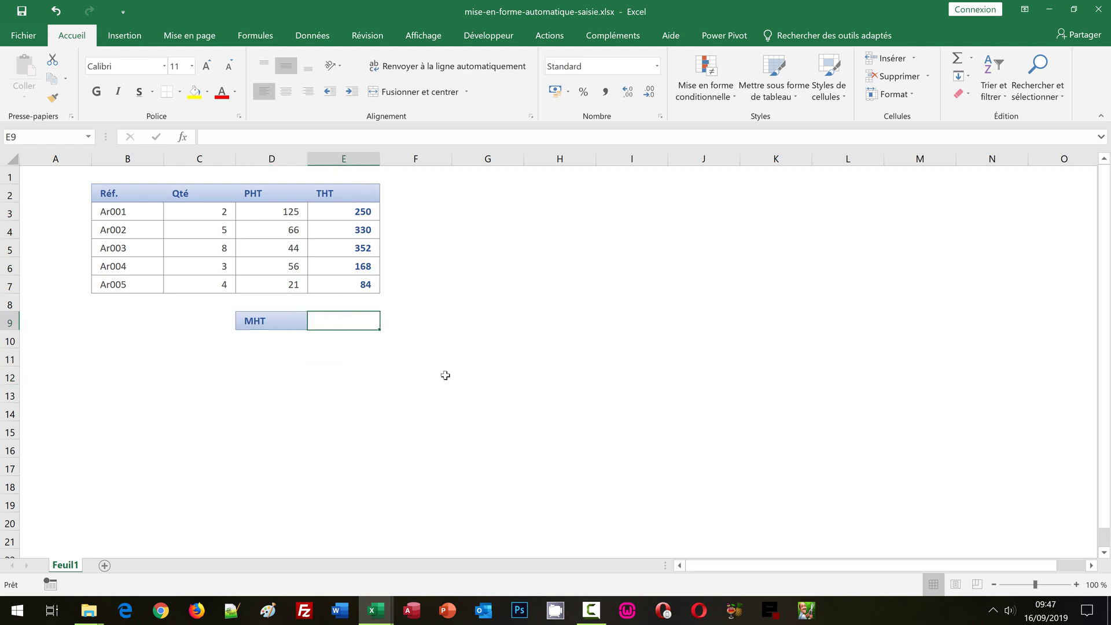
pyautogui.write('=somme')
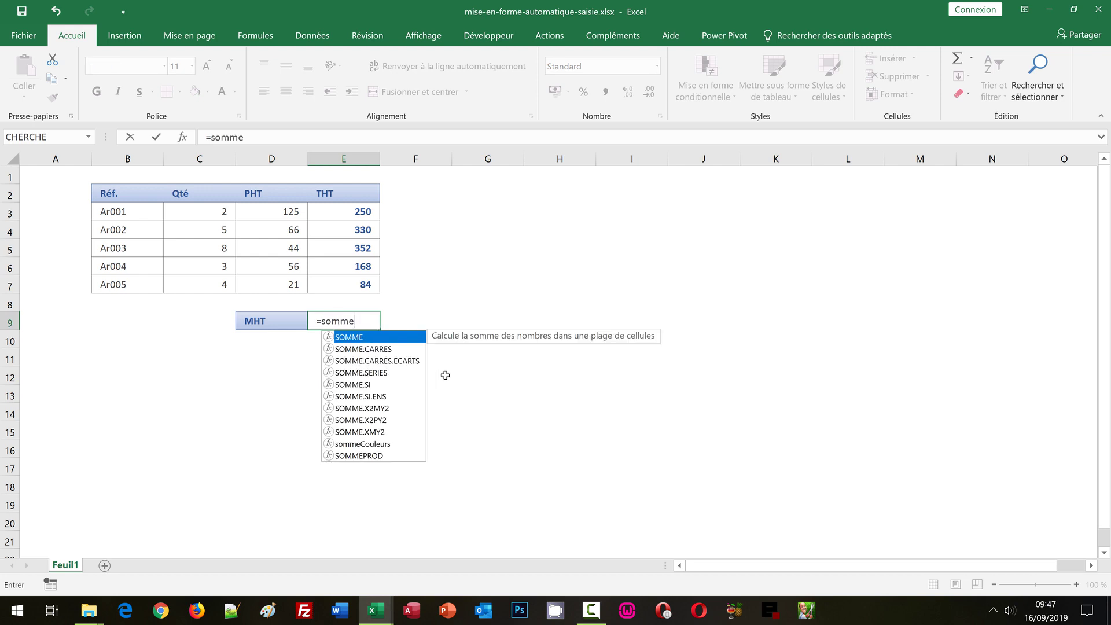
pyautogui.write('(')
pyautogui.moveTo(341, 212); pyautogui.dragTo(342, 283)
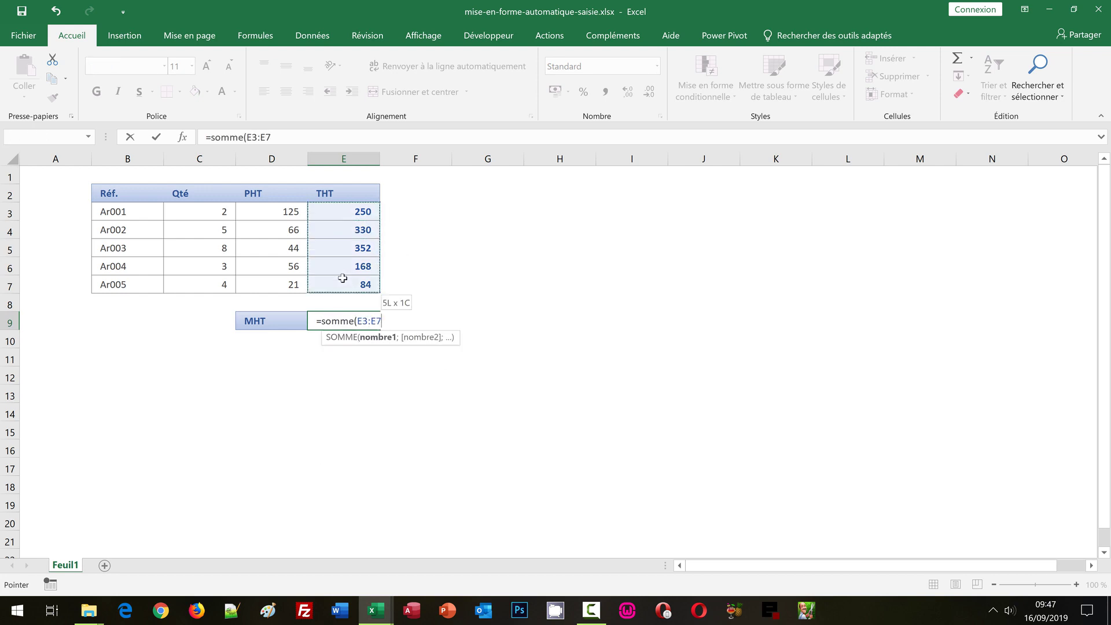
pyautogui.write(')')
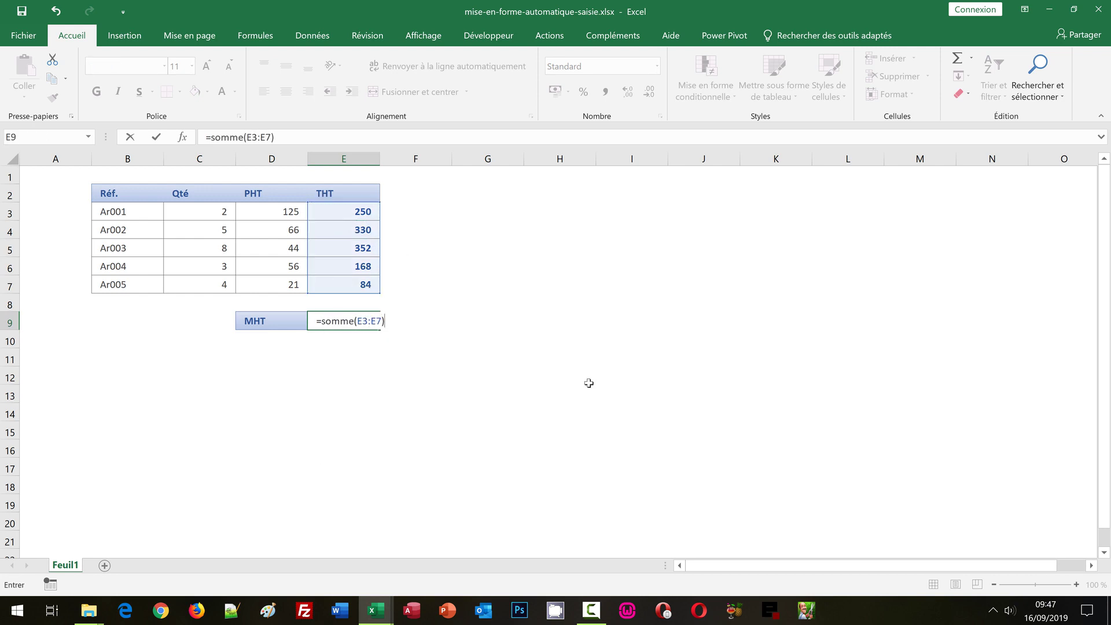
pyautogui.hotkey('ctrl', 'Return')
pyautogui.click(423, 389)
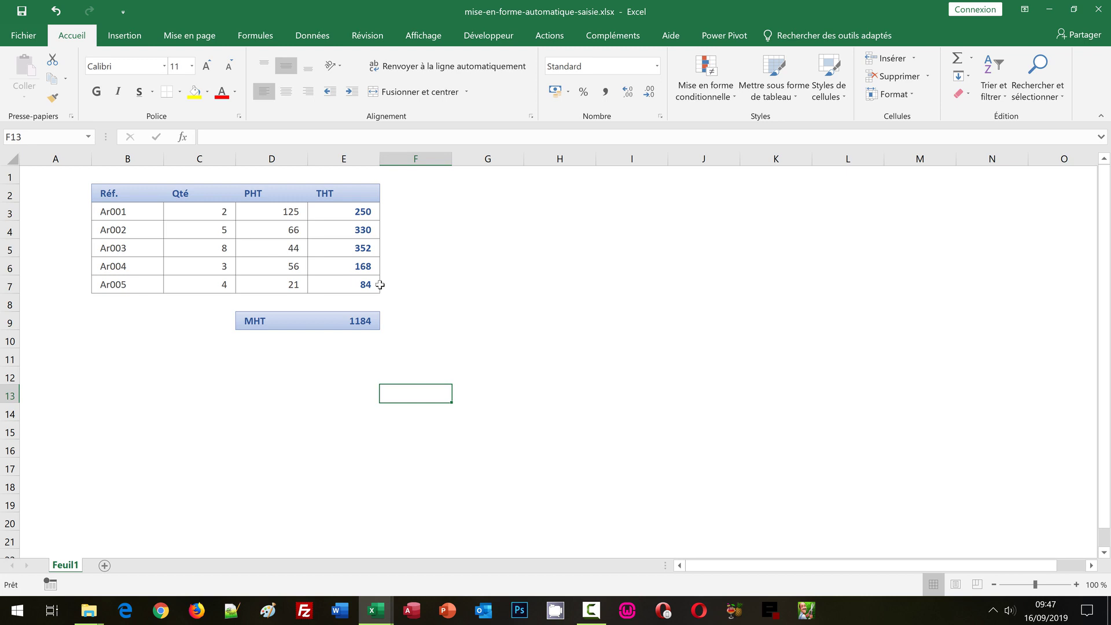
pyautogui.click(554, 313)
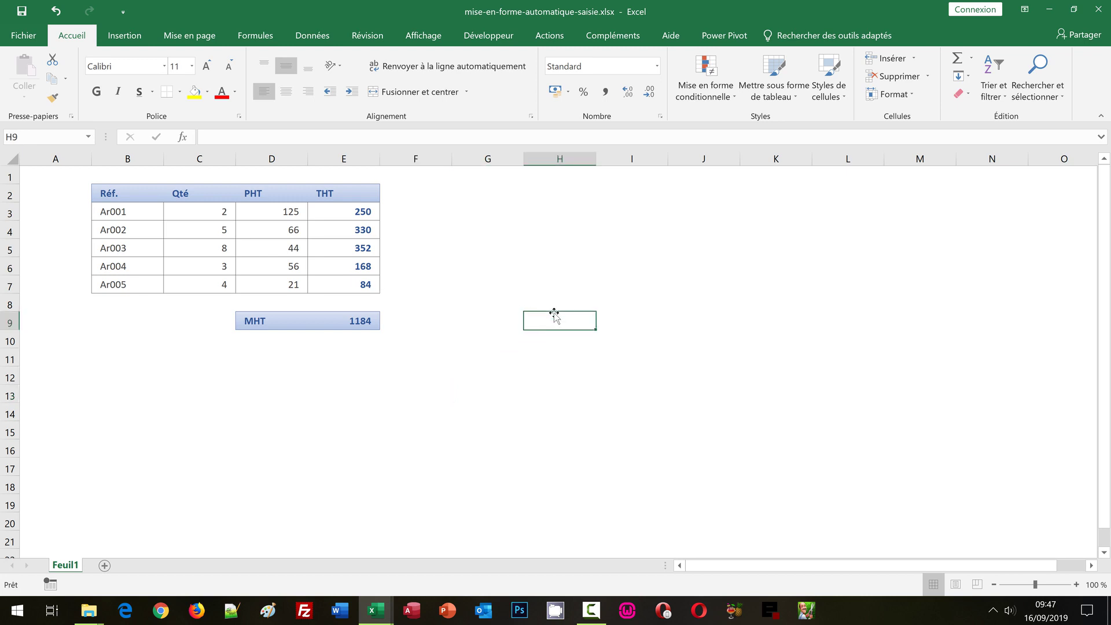